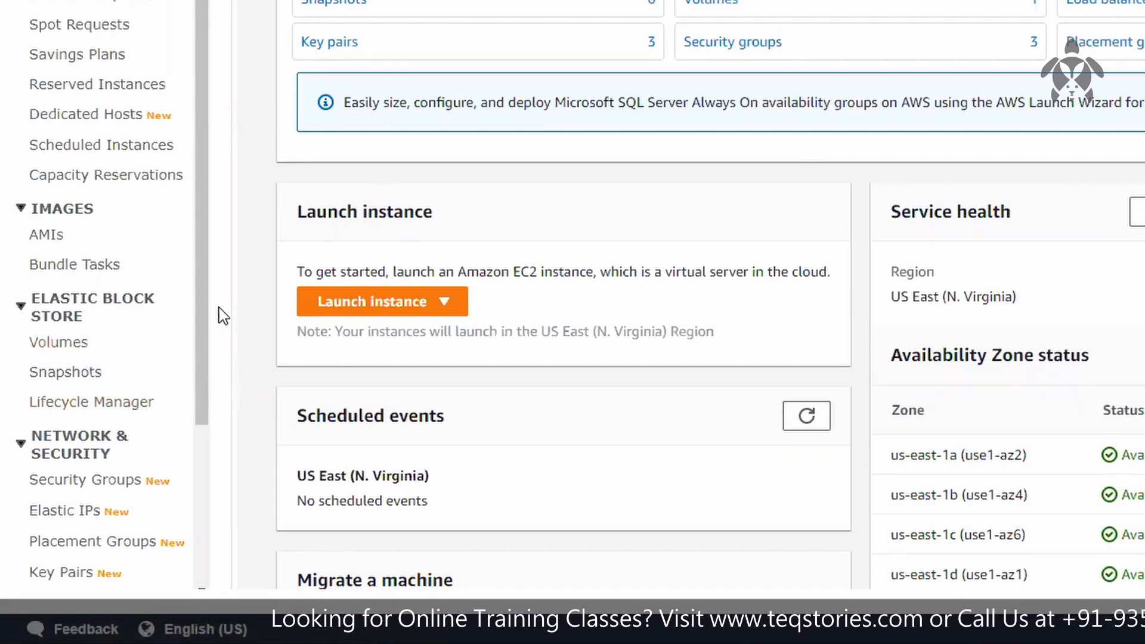
Step: Start launching a new EC2 instance from the 64-bit (x86) Amazon Linux 2 AMI with SSD volume type
drag(205, 317, 204, 396)
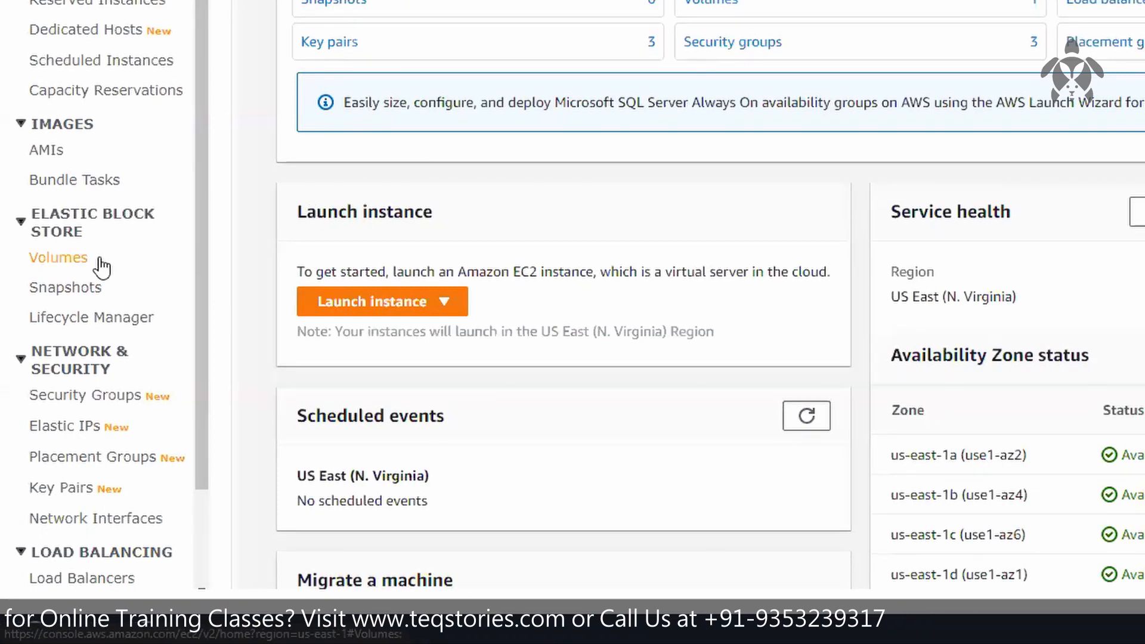
click(376, 308)
click(393, 339)
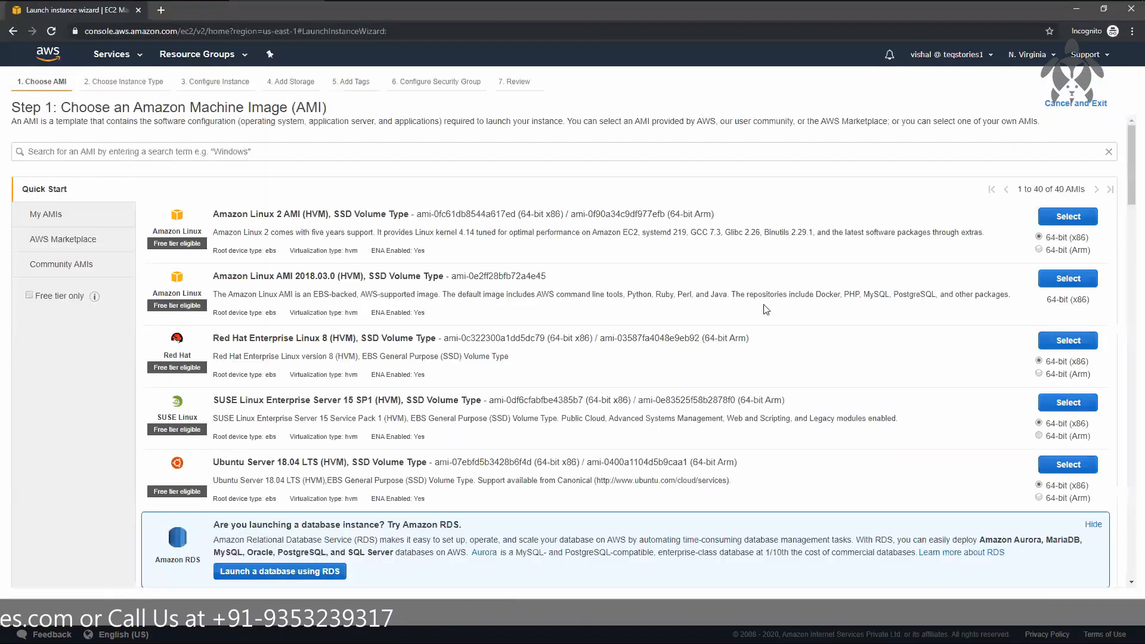
click(1068, 216)
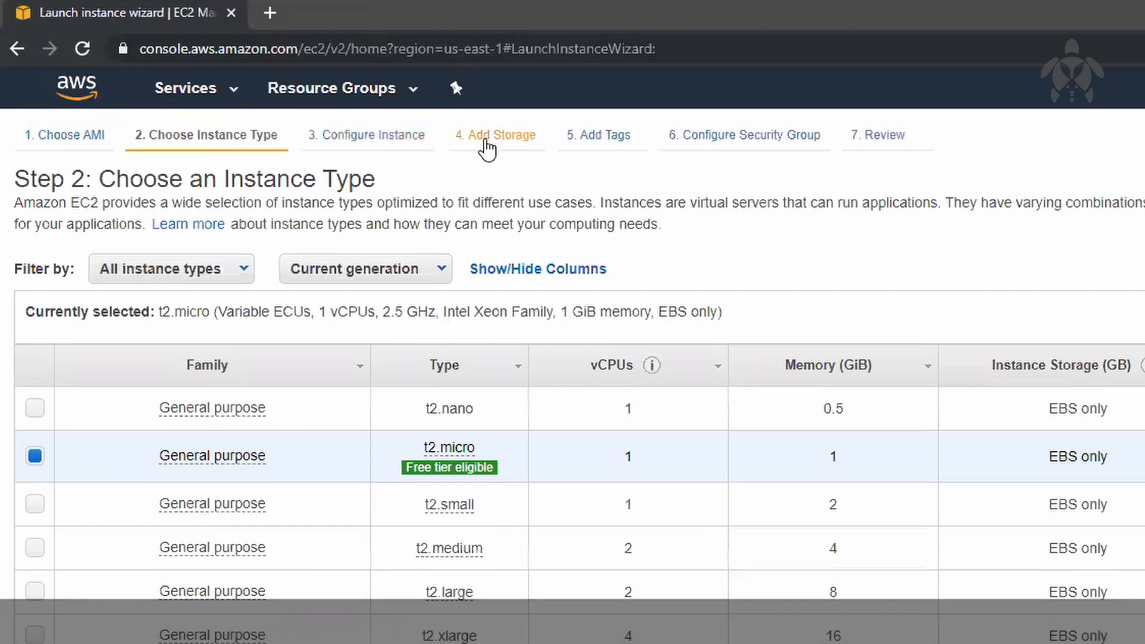
Step: Try root volume sizes of 6 GiB and 10 GiB in the instance's storage settings
click(485, 138)
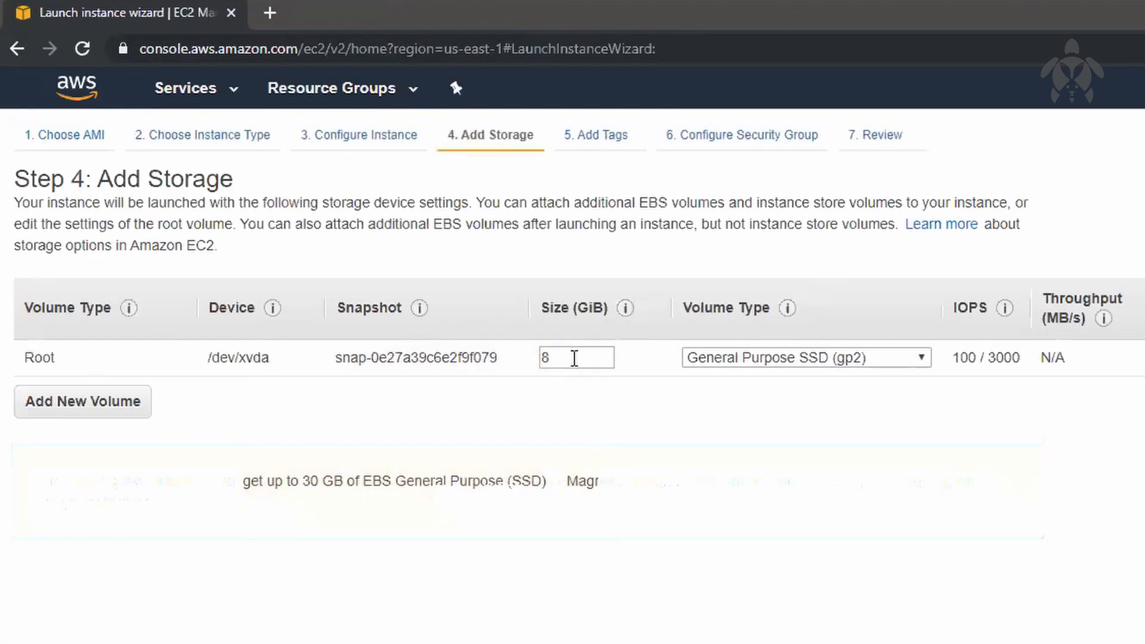
drag(574, 358, 531, 358)
click(600, 143)
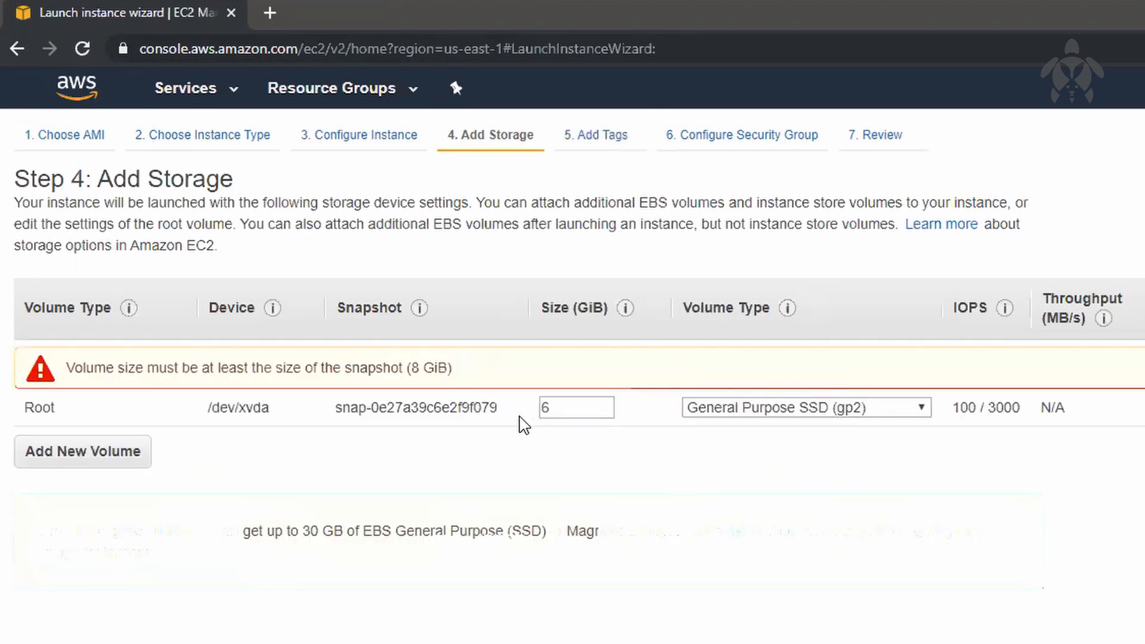
key(BackSpace)
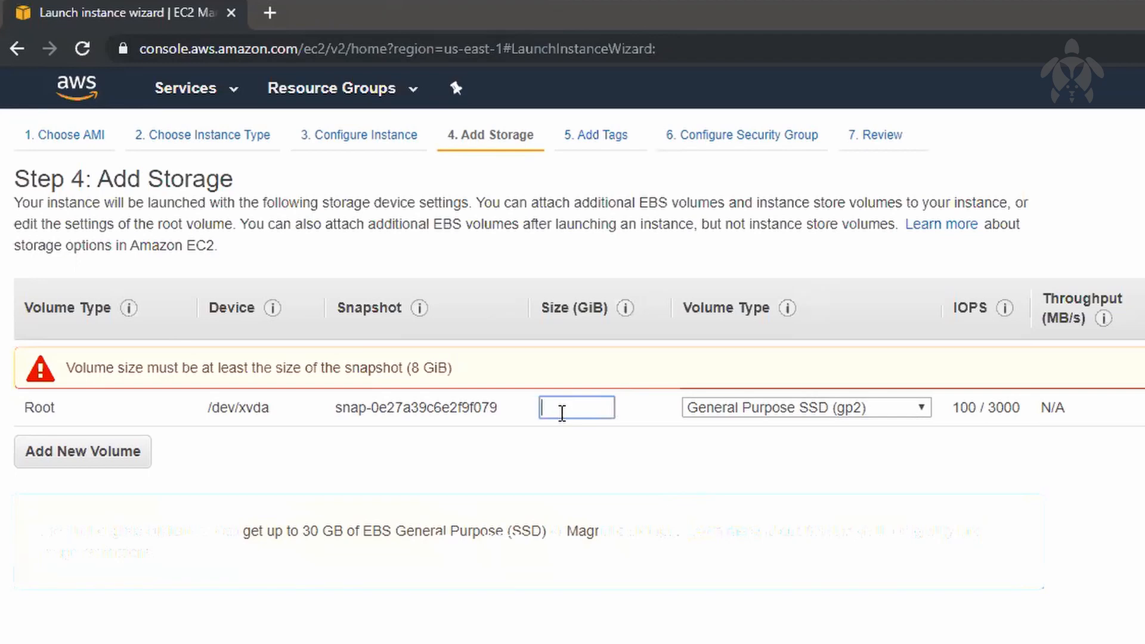
text(10)
click(478, 402)
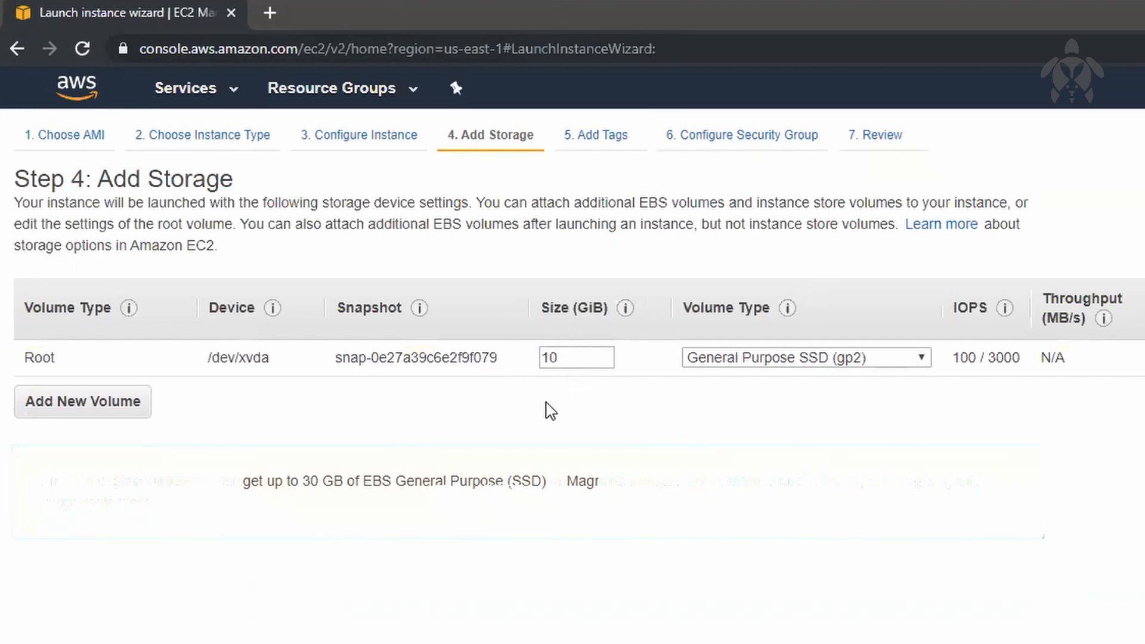
Step: Return to the storage settings from the tags step and set the root volume's size to 8 GiB
click(599, 136)
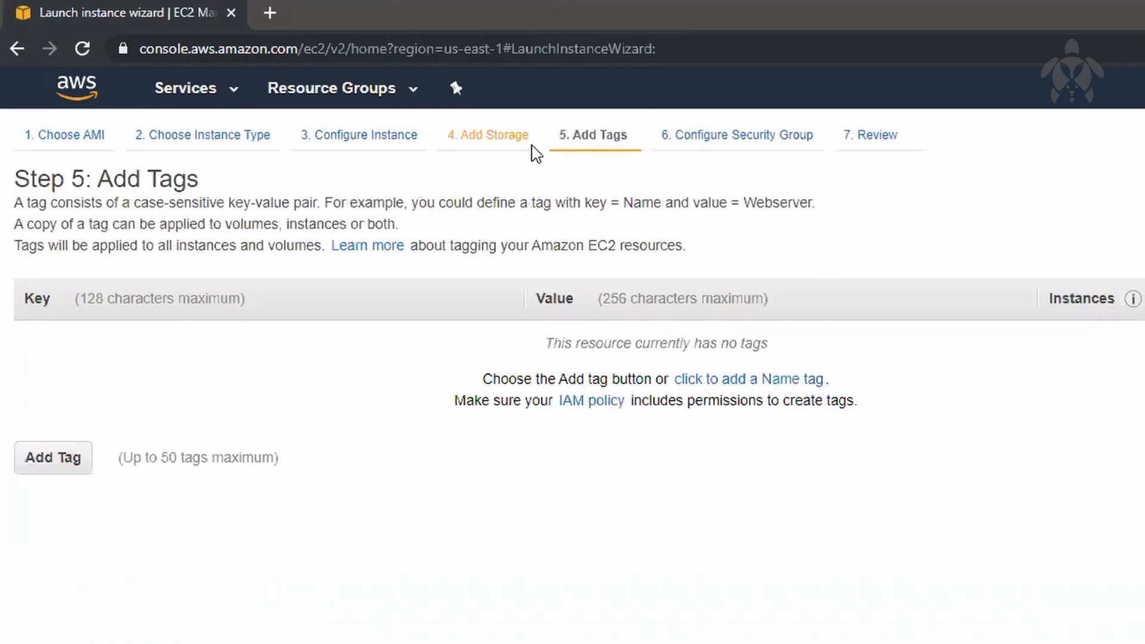
click(532, 145)
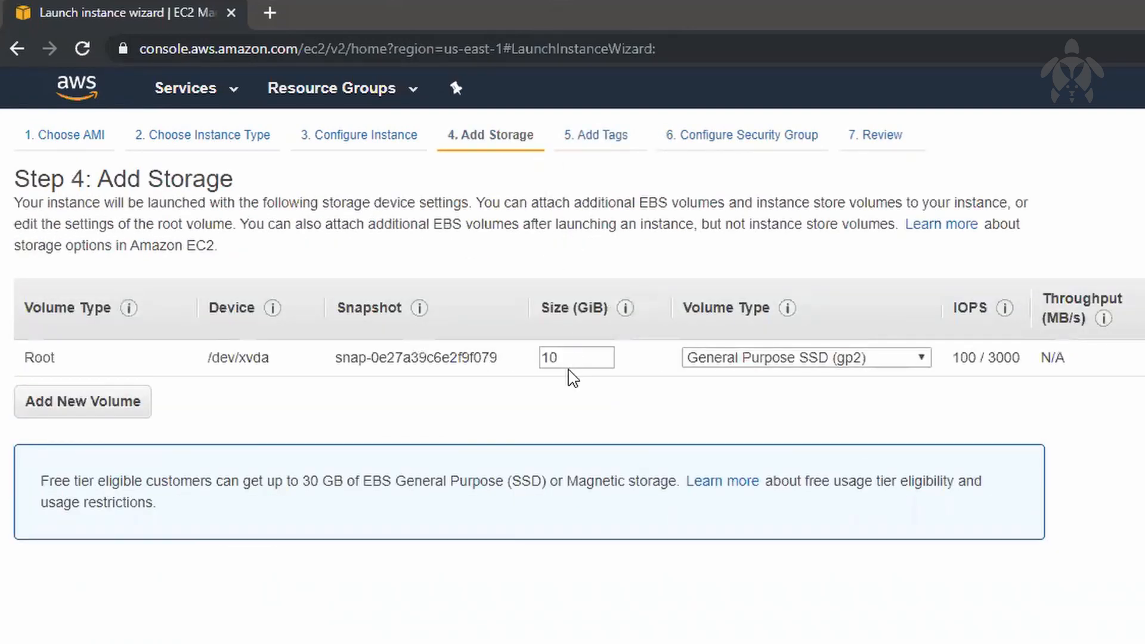
double_click(572, 358)
text(8)
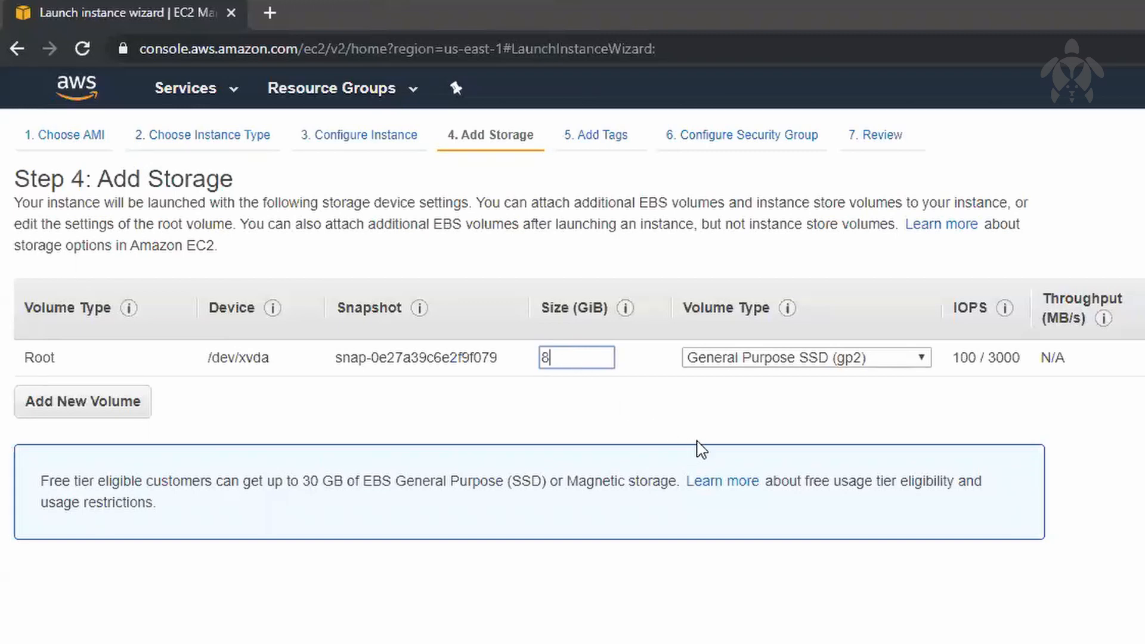
click(700, 448)
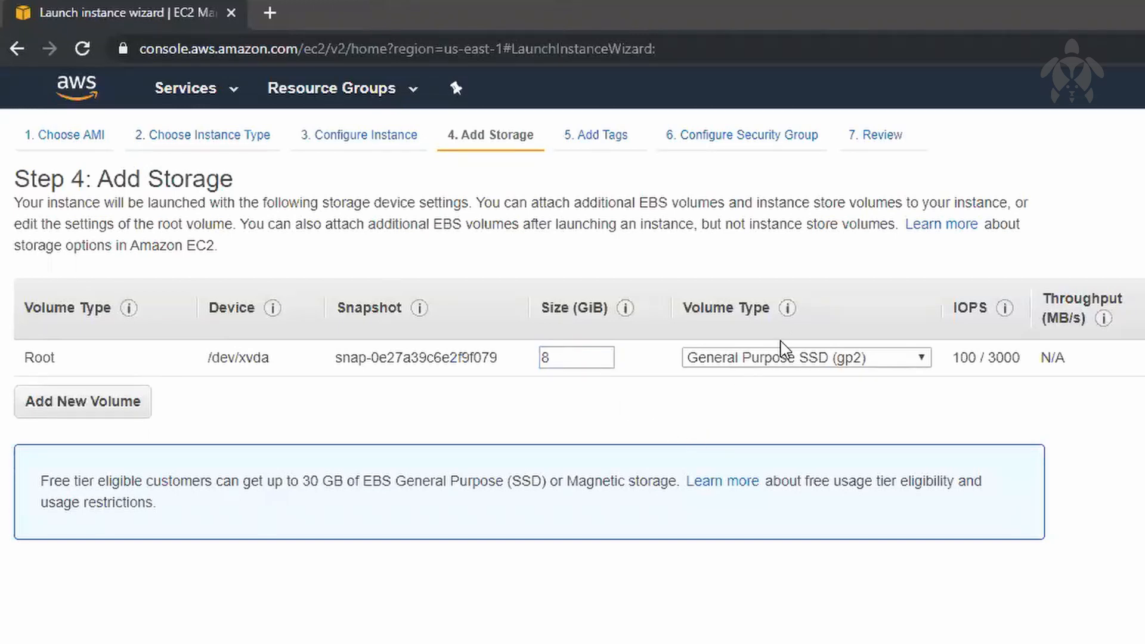
Step: Configure the instance details to use the myvpc network and the mysubnet 1 subnet
click(331, 145)
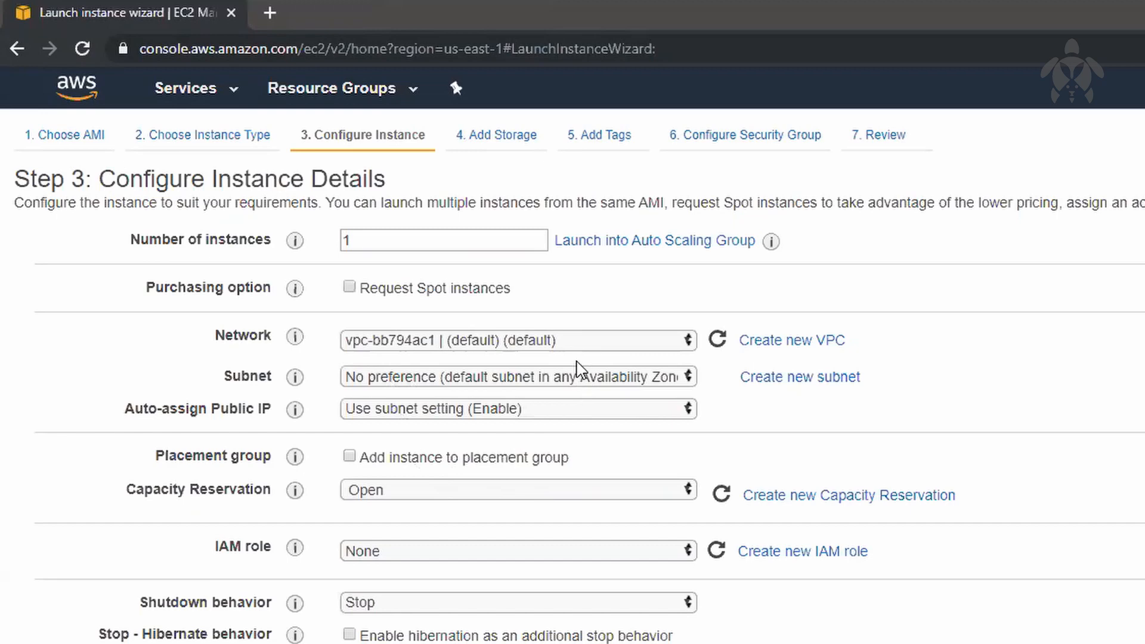
click(520, 348)
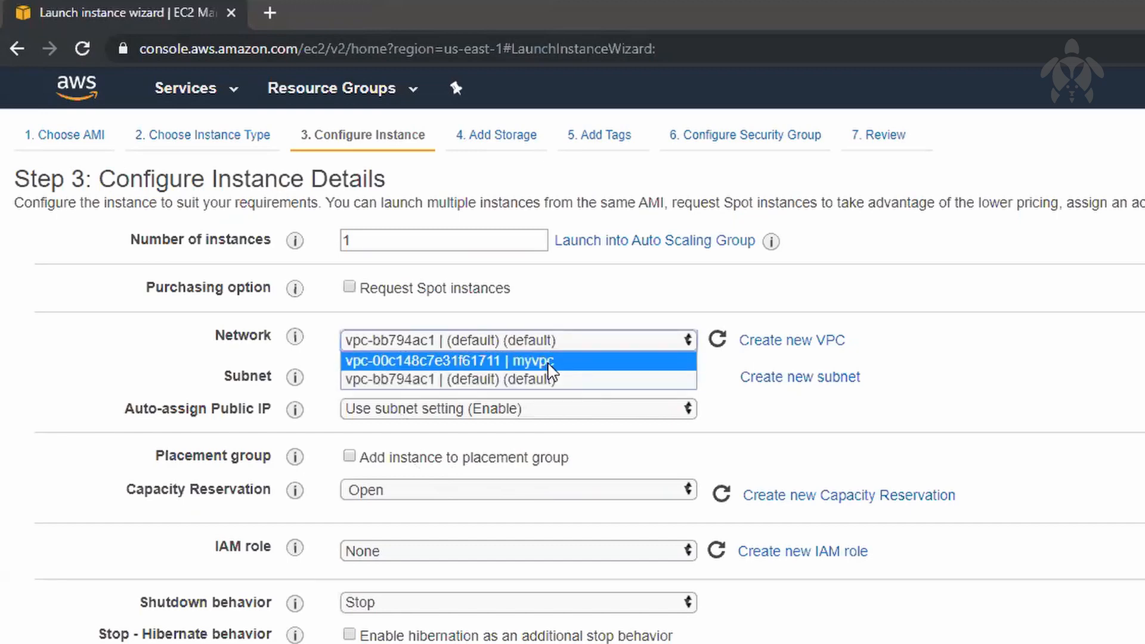
click(560, 360)
click(569, 383)
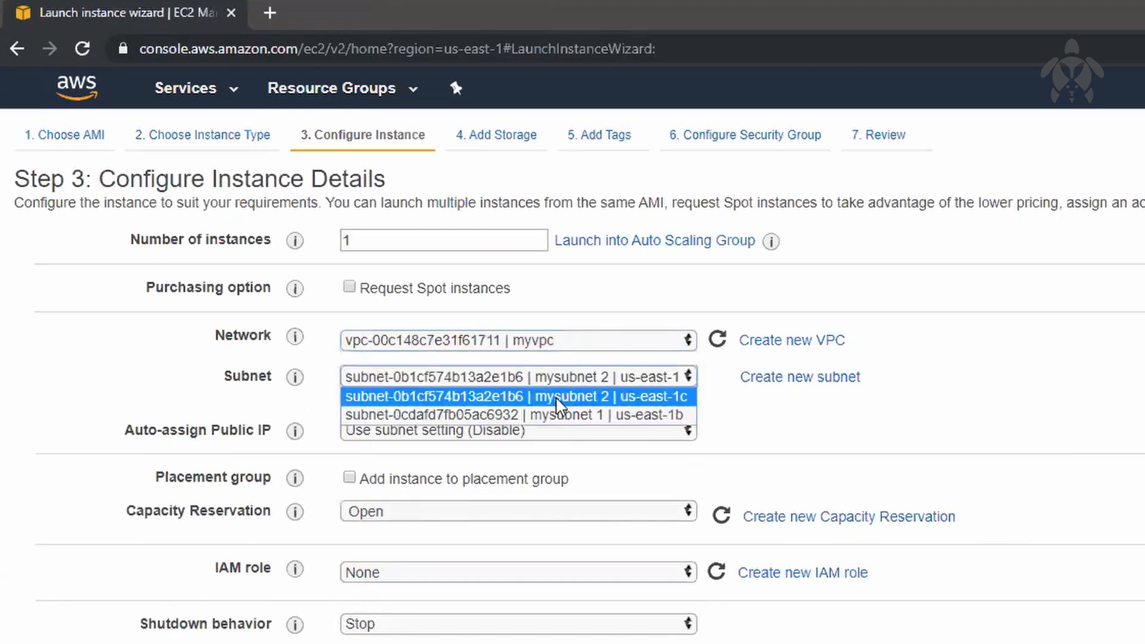
click(486, 412)
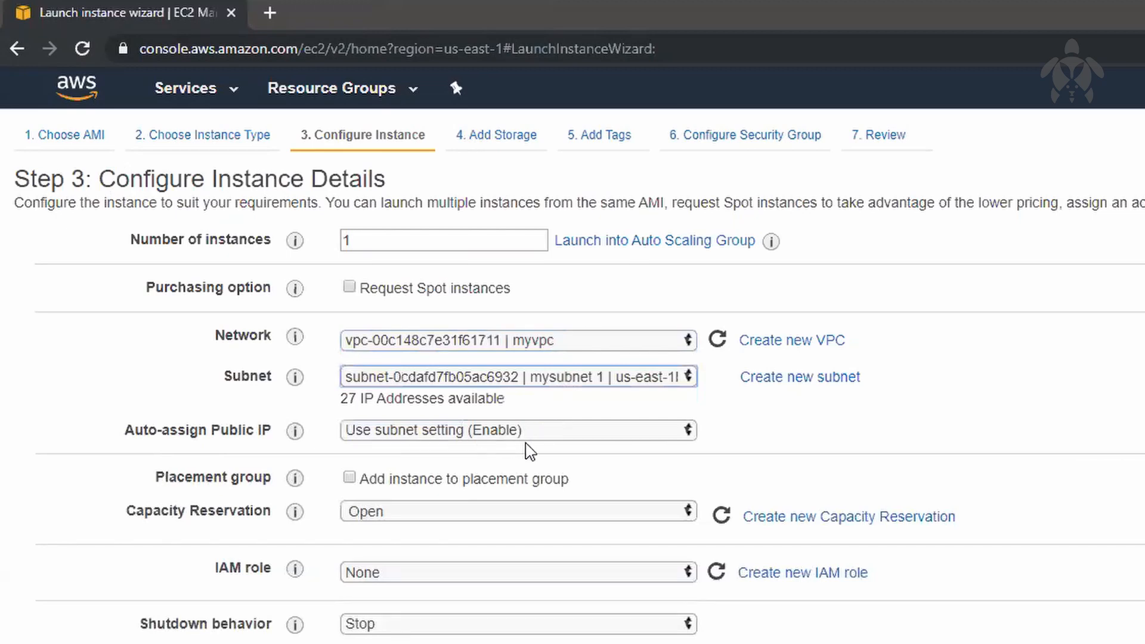
Step: Assign a newly created security group to the instance instead of an existing one
click(787, 142)
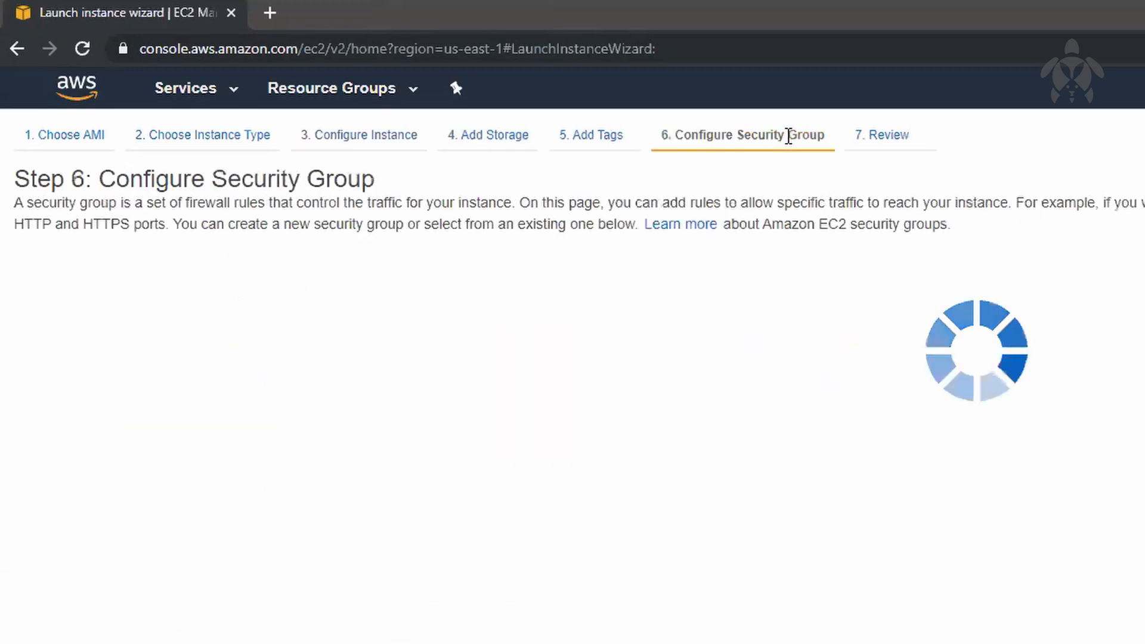
click(511, 285)
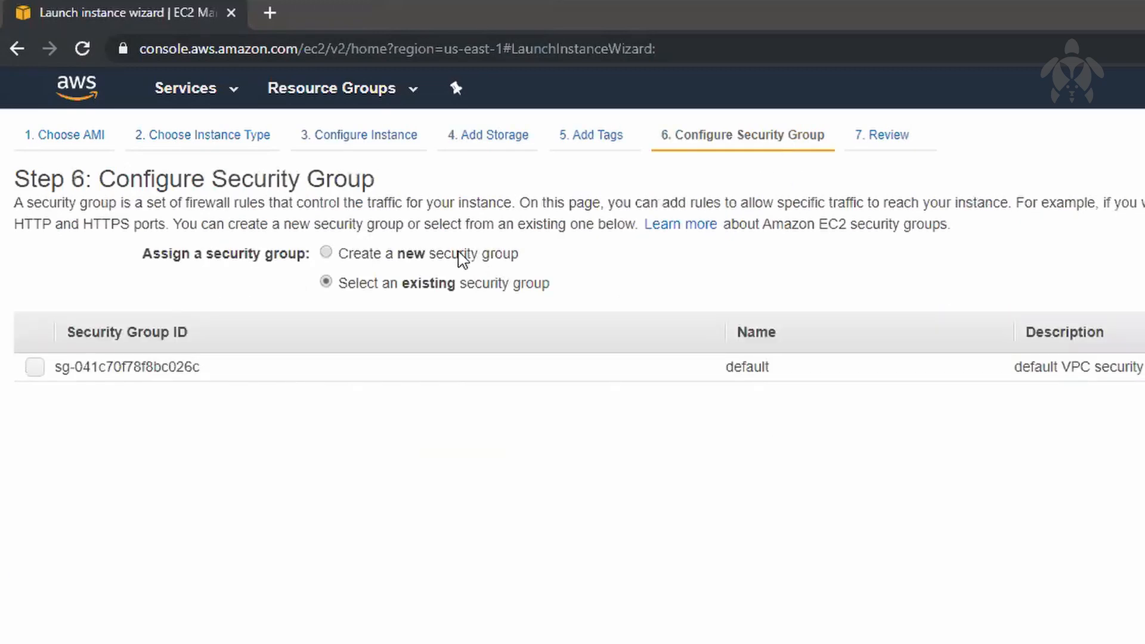
click(479, 256)
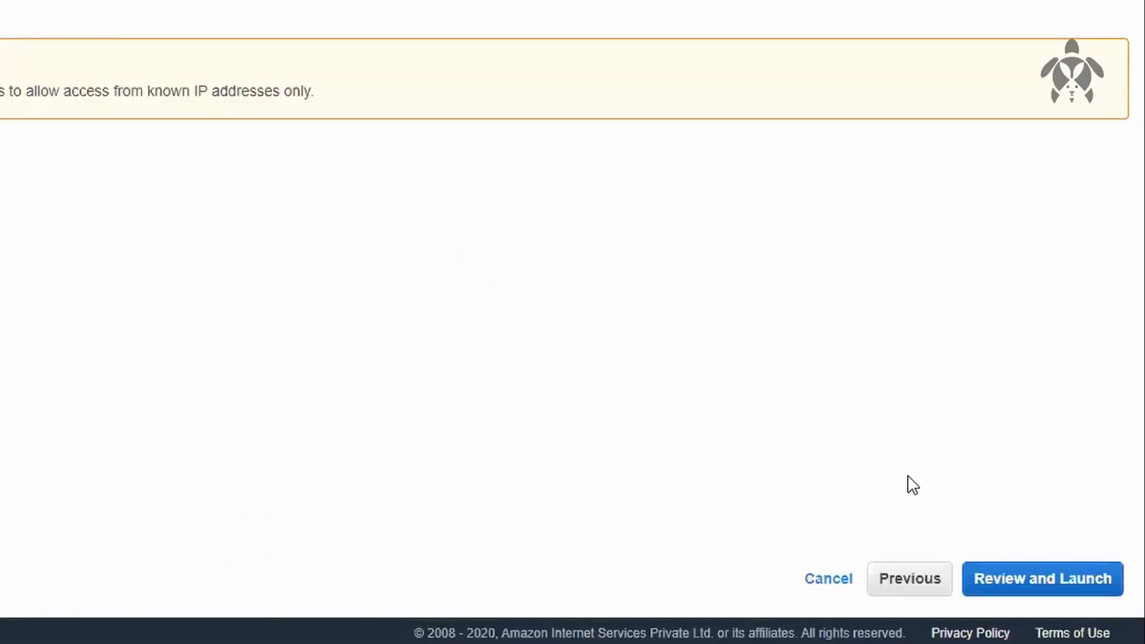
Step: Review and launch the instance with the existing key pair NVKP_laptop, acknowledging access to its private key file
click(1002, 589)
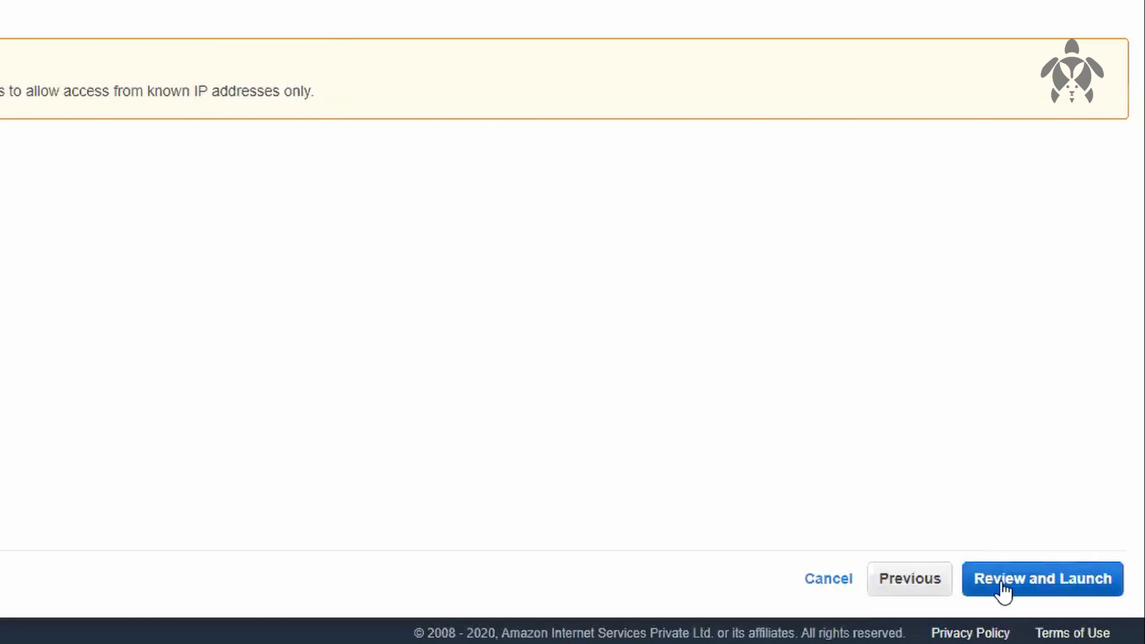
click(1063, 592)
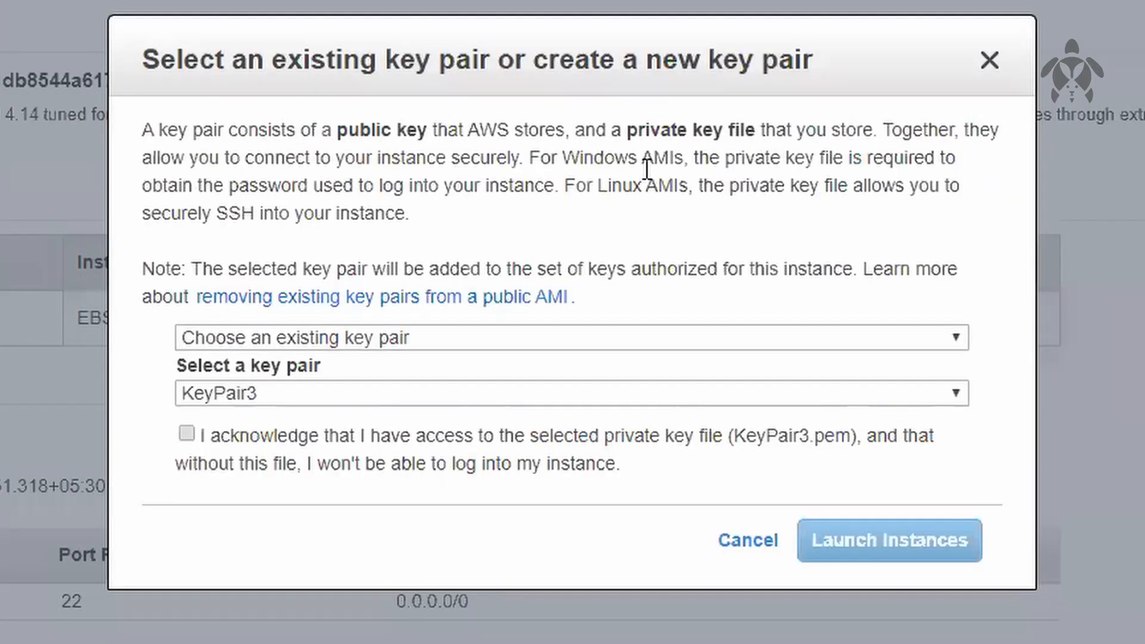
click(386, 398)
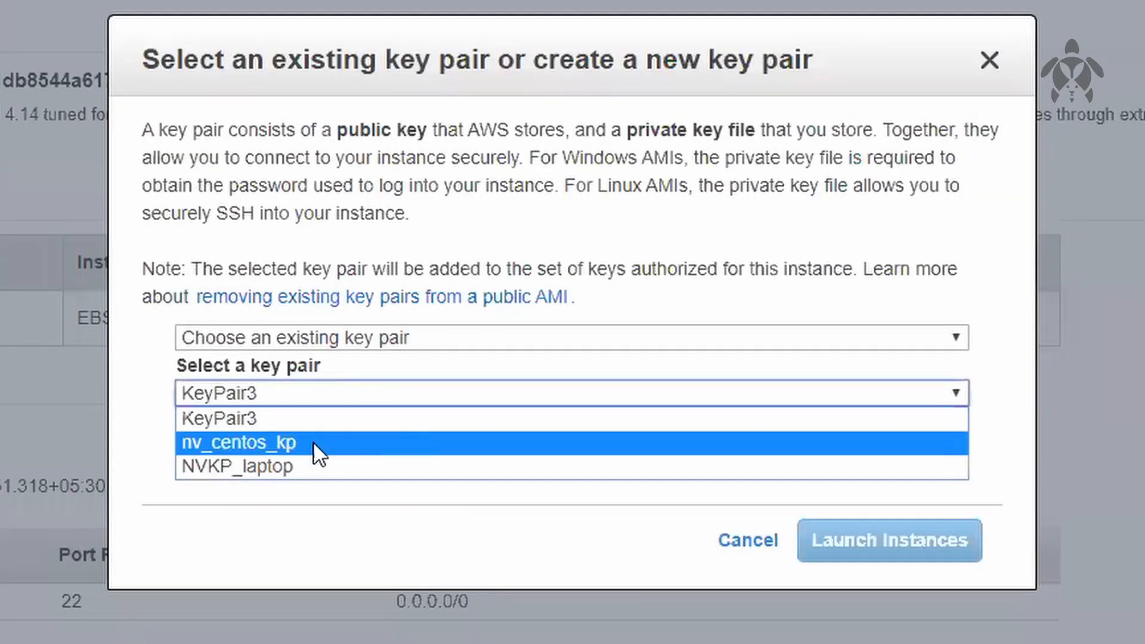
click(299, 467)
click(376, 452)
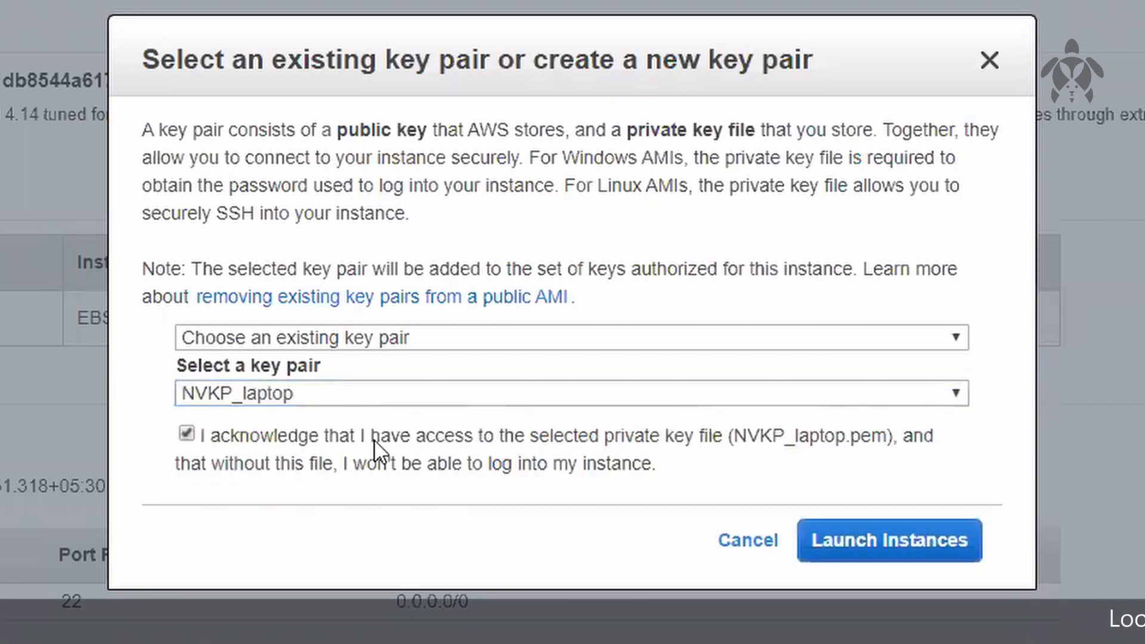
click(930, 541)
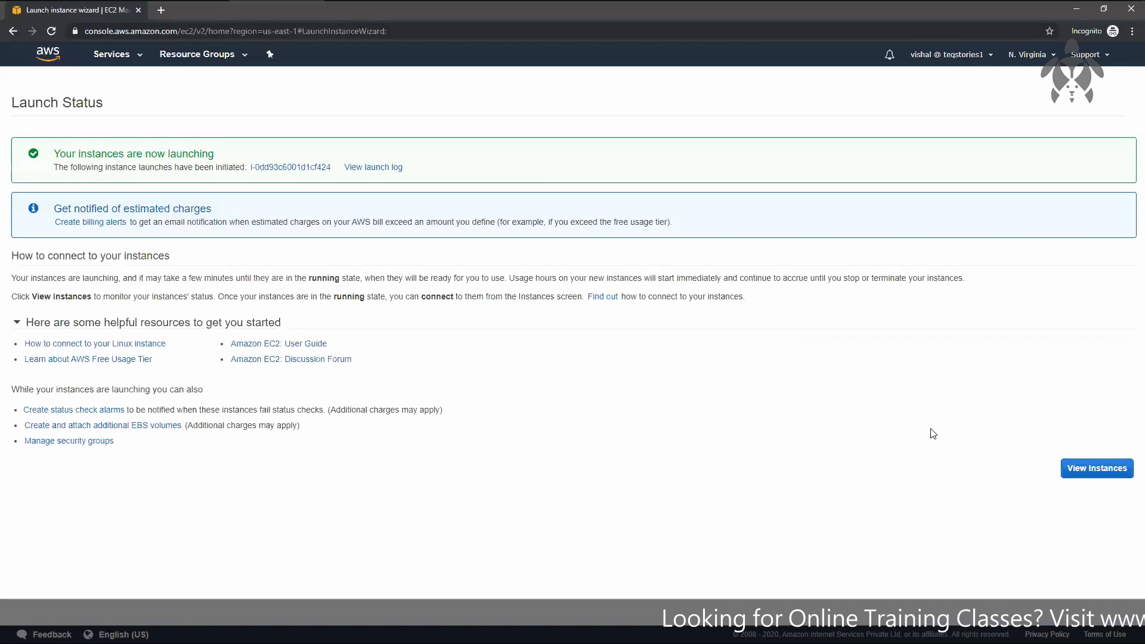
Step: Copy the new us-east-1b instance's public IPv4 address from the instances list and switch to MobaXterm
click(1113, 475)
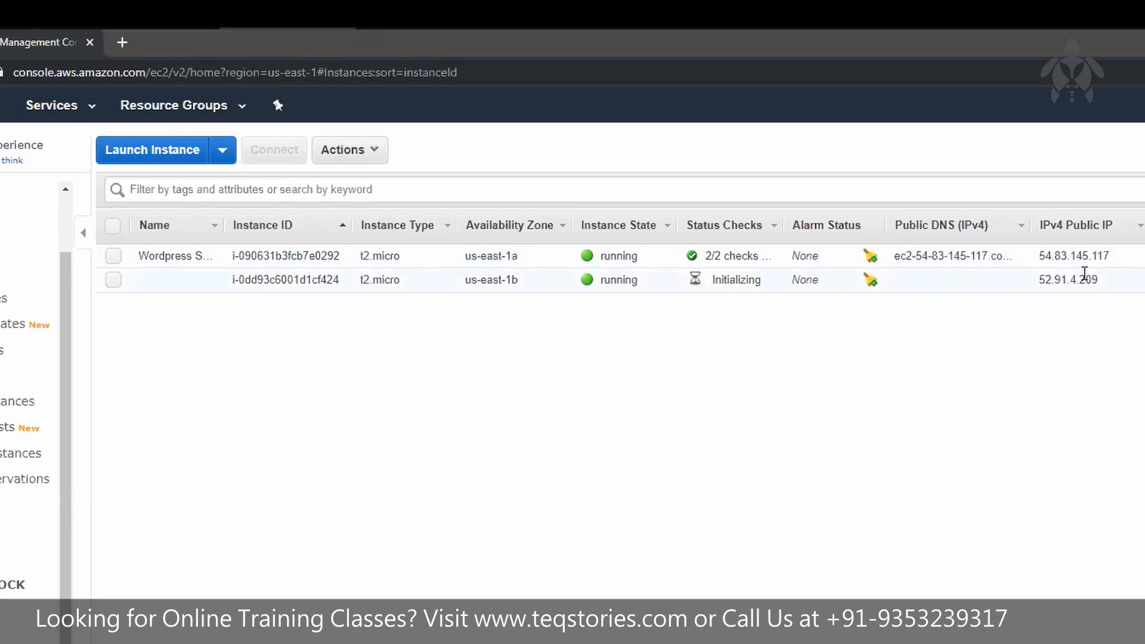
double_click(1083, 278)
key(ctrl+c)
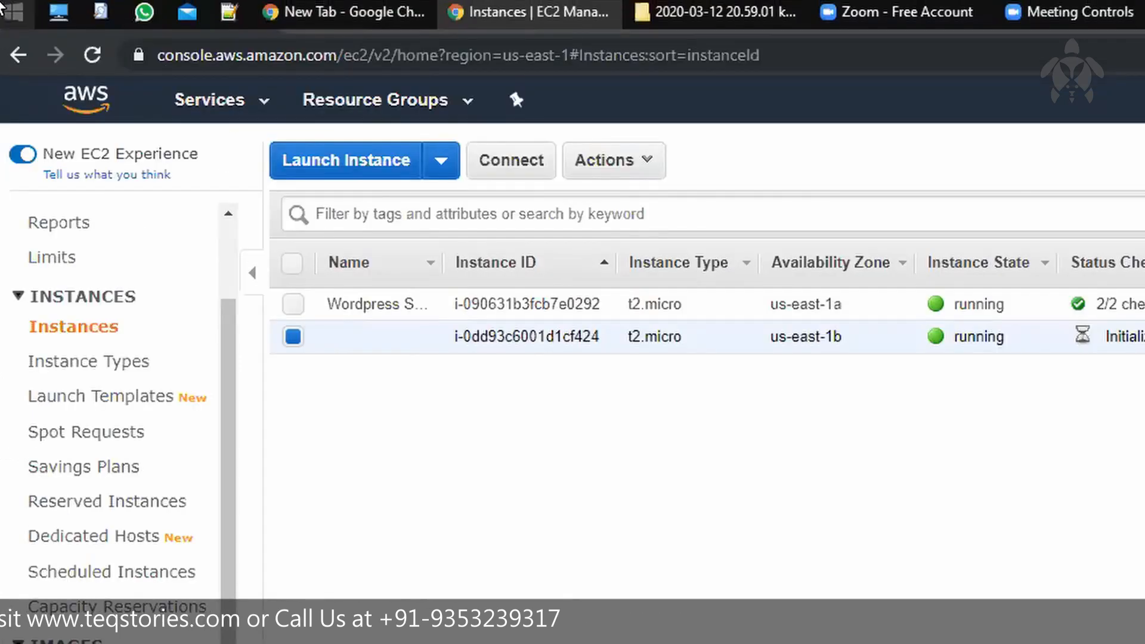
click(2, 8)
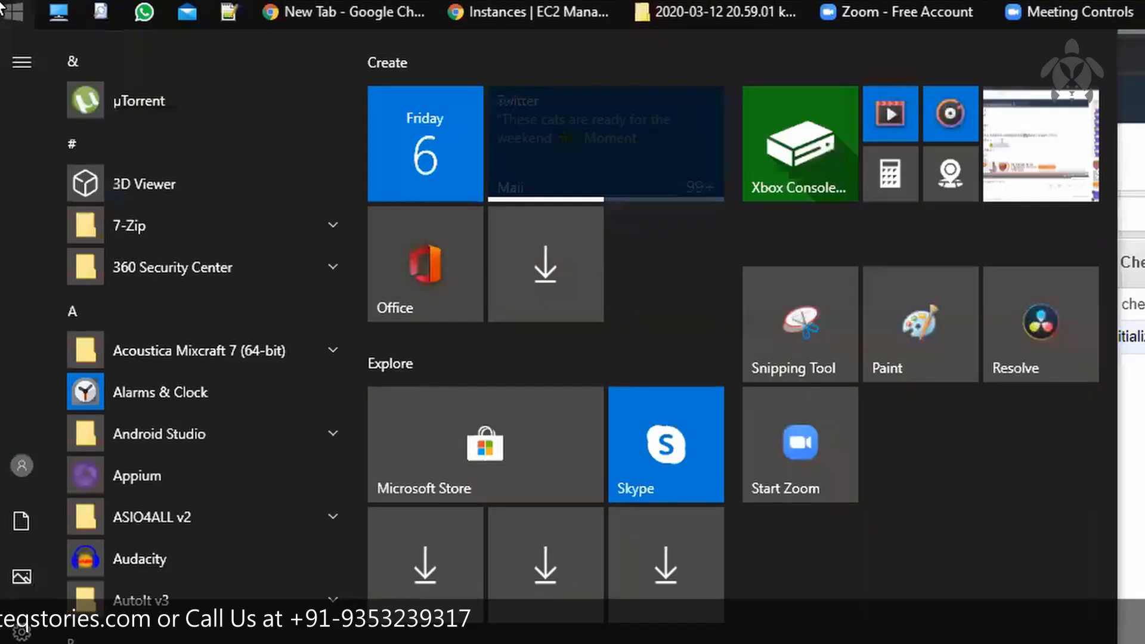
text(mobax)
key(Return)
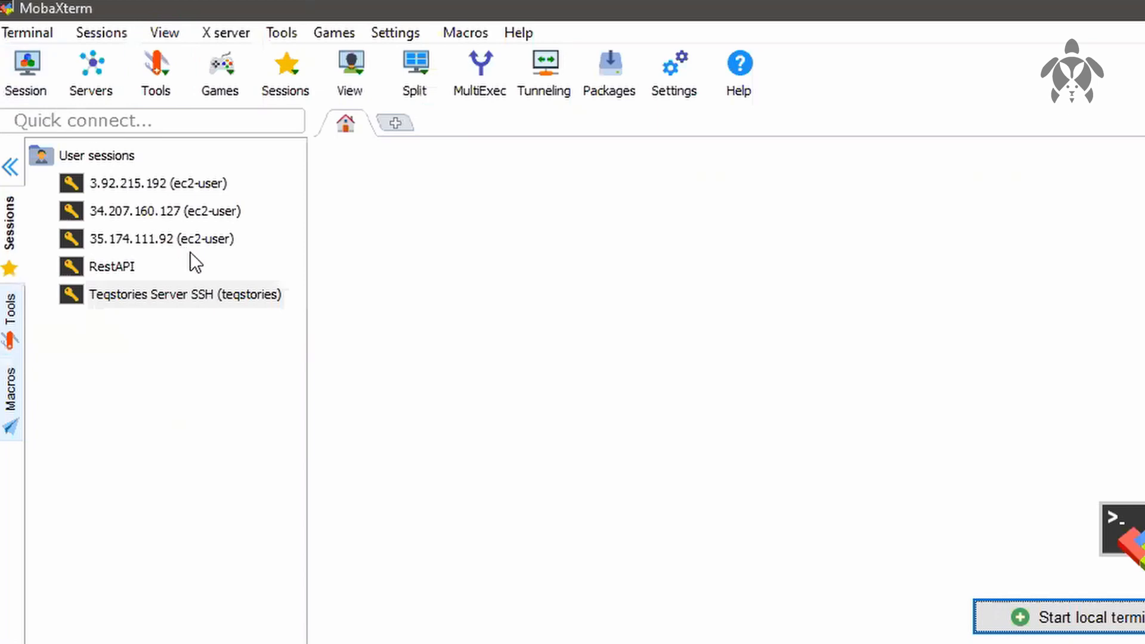
Step: Change the saved 35.174.111.92 SSH session's remote host to 52.91.4.209 and connect to the instance as ec2-user
right_click(184, 234)
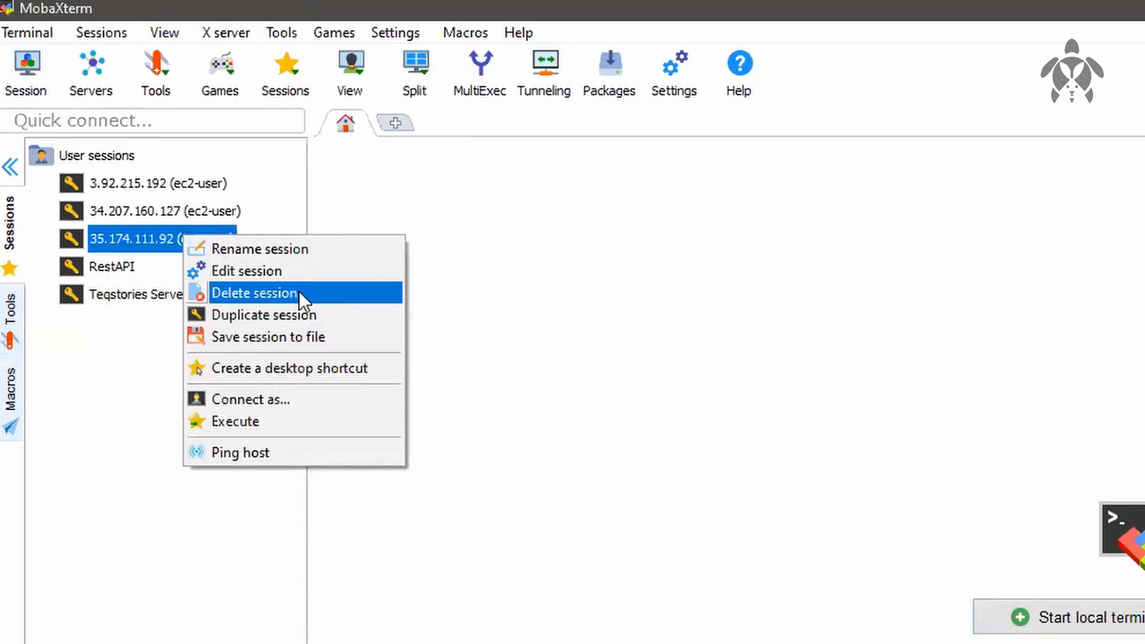
click(299, 273)
key(ctrl+v)
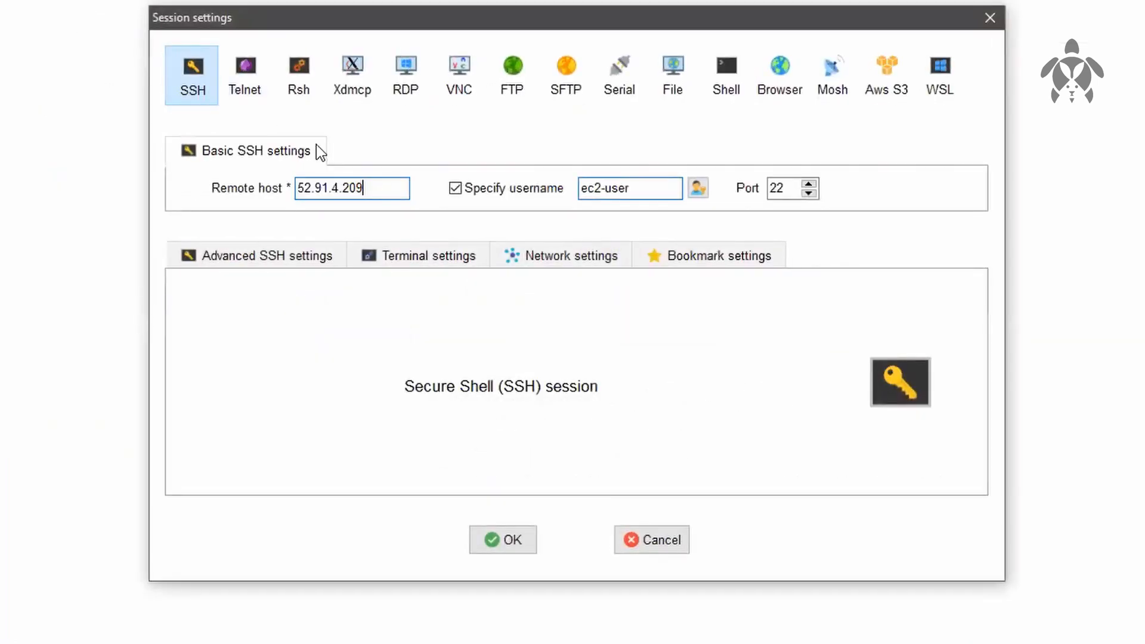
click(502, 528)
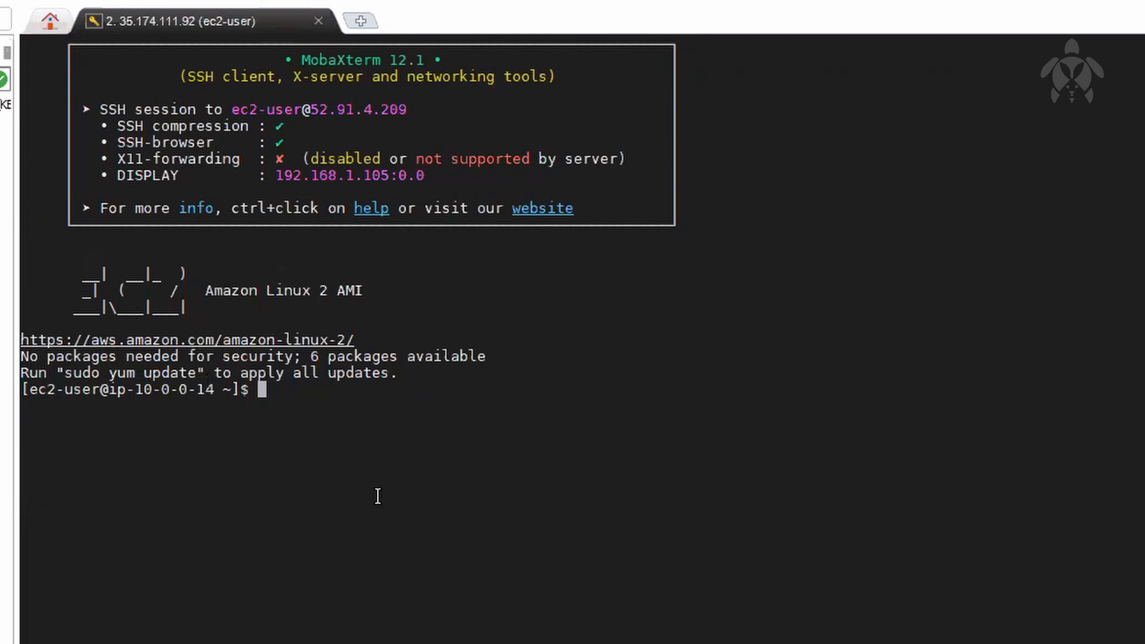
Step: Run sudo yum update in the SSH session of the new instance
text(sudo yum up)
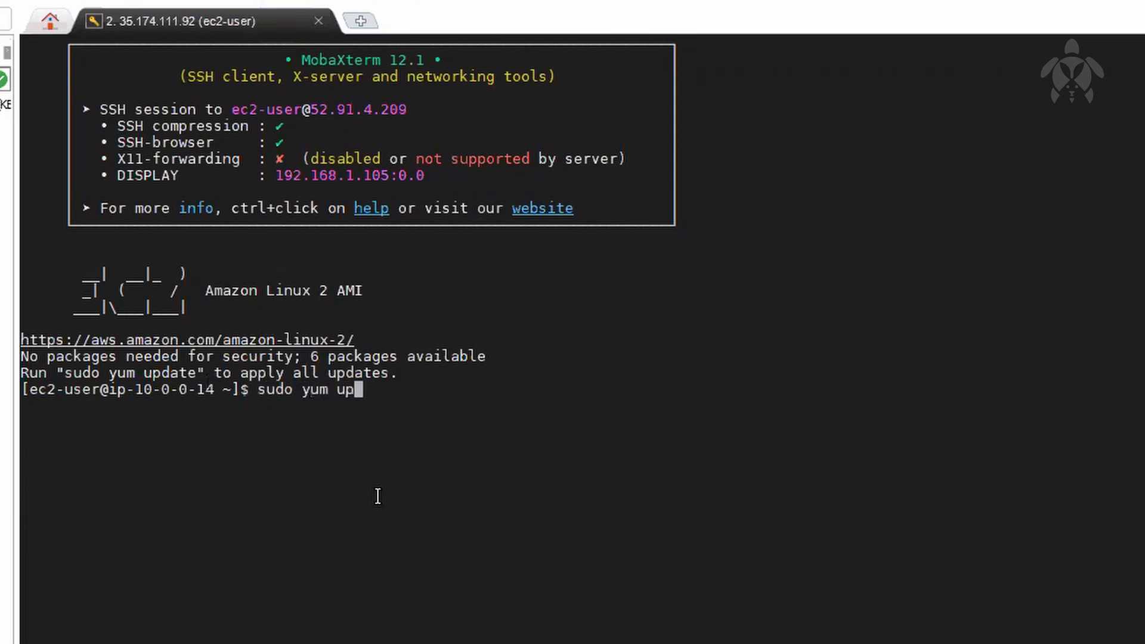
text(date -y)
key(Return)
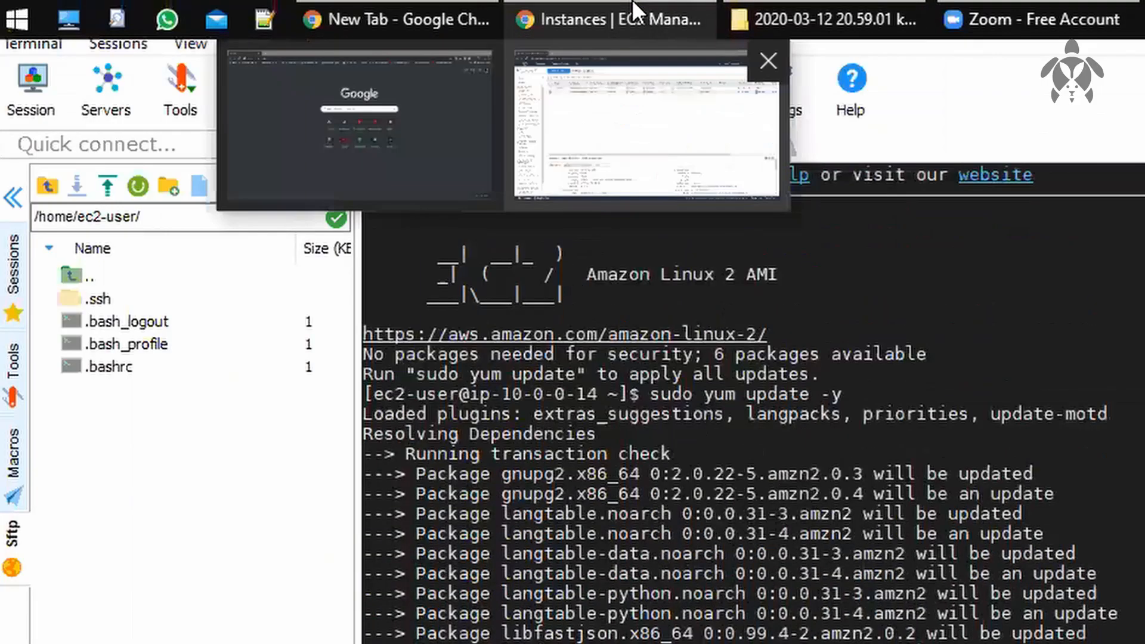
Step: Switch back to the EC2 console and examine the root device and block devices in the new instance's description
click(635, 8)
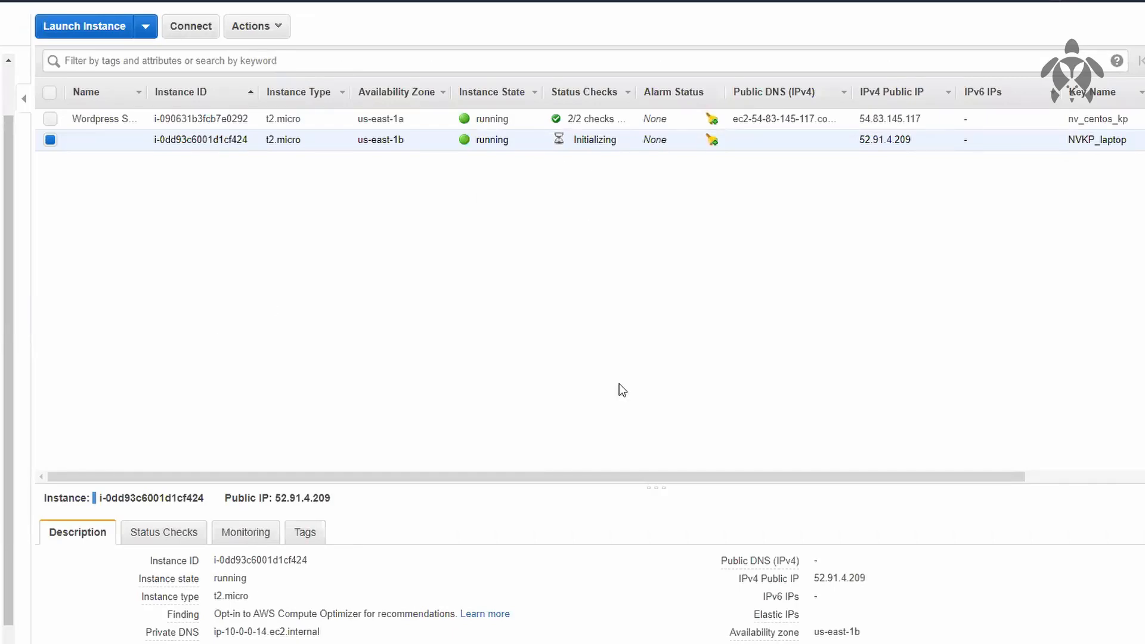
drag(676, 490, 703, 213)
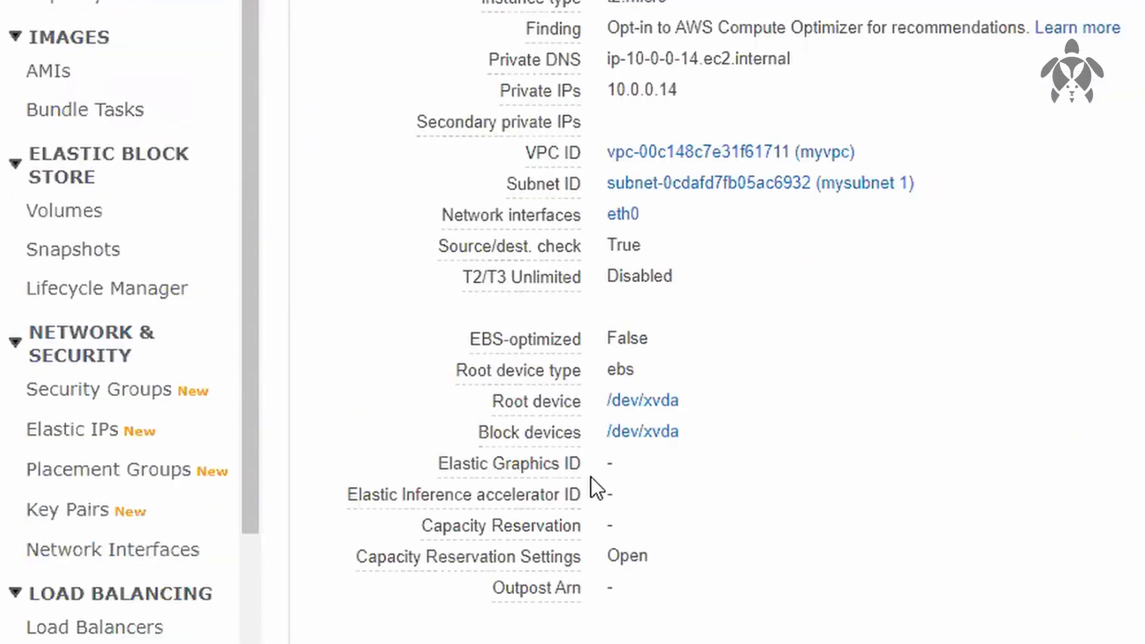
drag(480, 406, 551, 429)
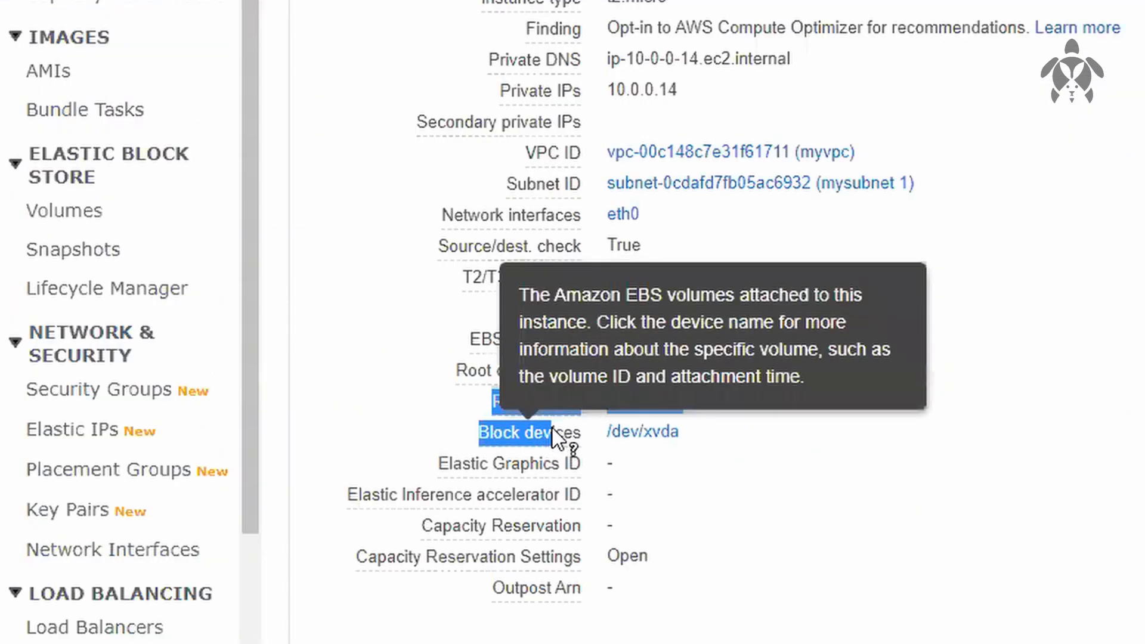
click(738, 428)
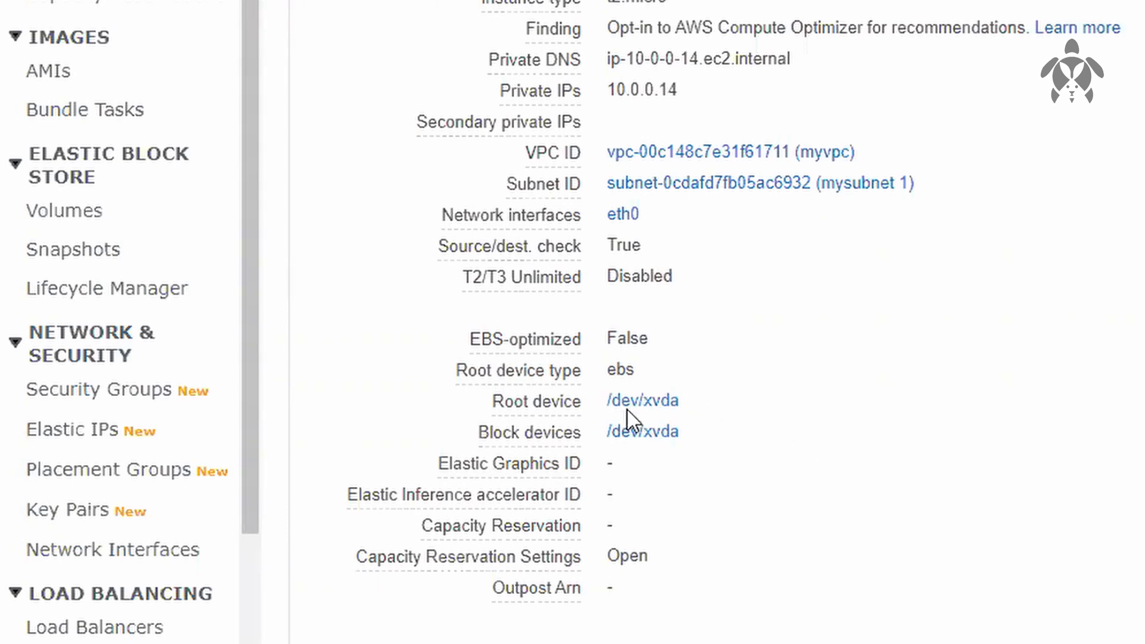
Step: Show the root device's block device details and open its EBS volume vol-0cc0600875ae8b36c in a new browser tab
click(679, 407)
mouse_move(676, 444)
mouse_move(657, 400)
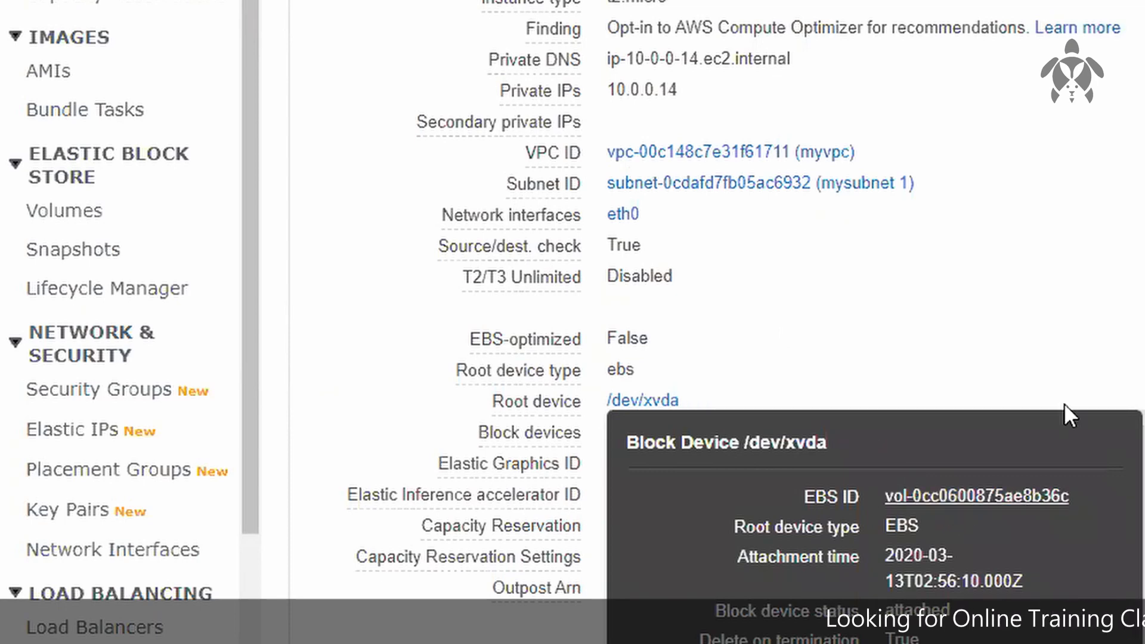
mouse_move(511, 277)
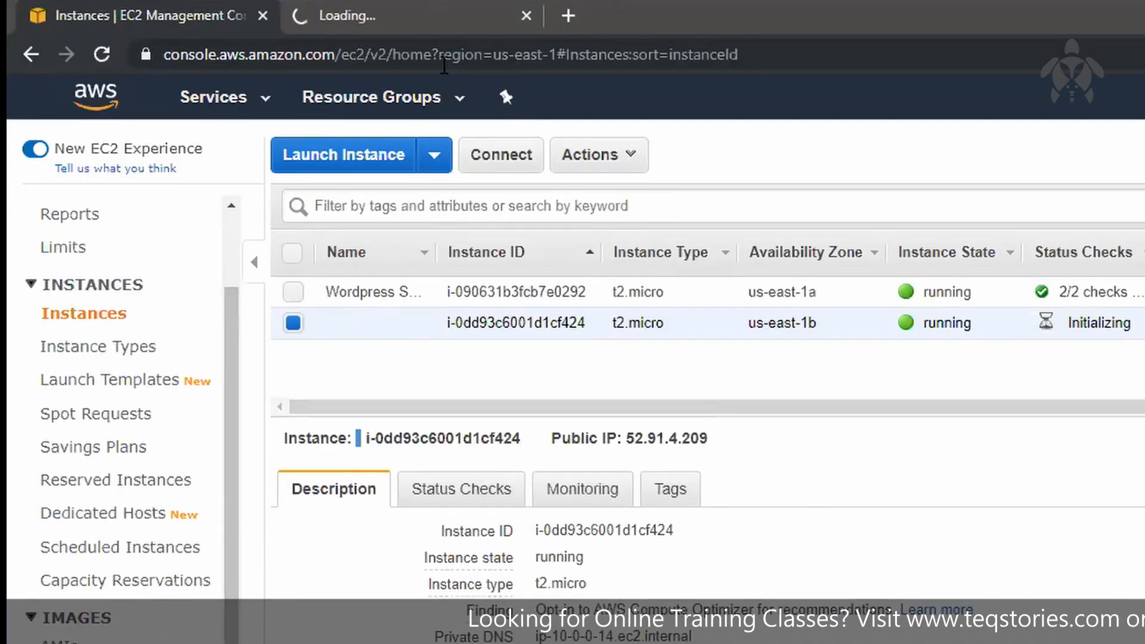
click(449, 20)
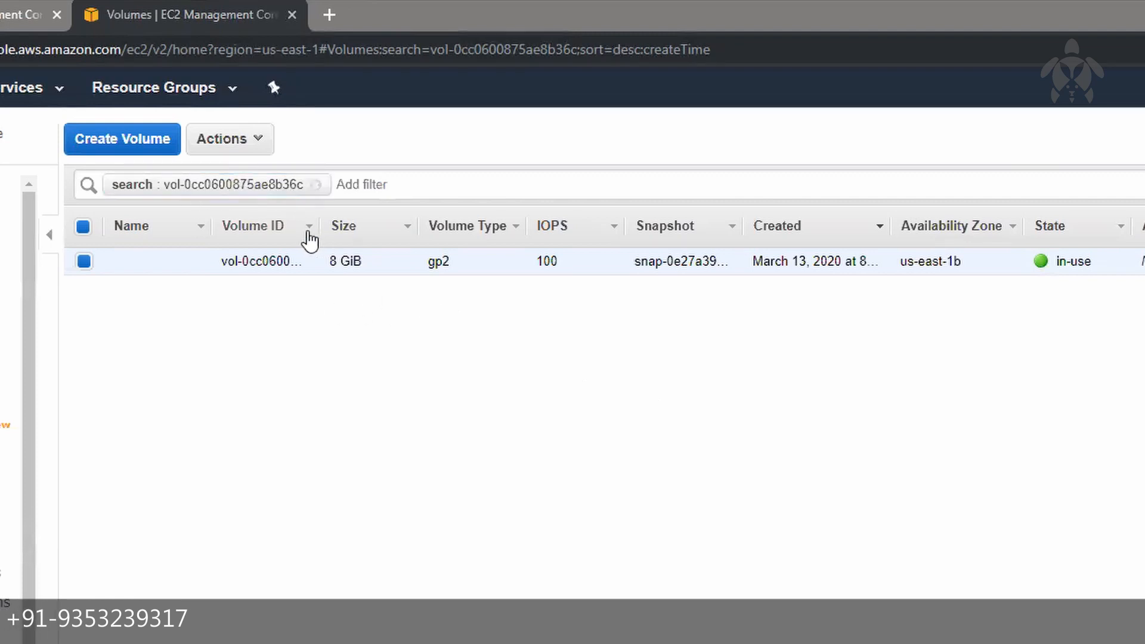
Step: Widen the Volume ID column to show the full ID and examine the volume's remaining columns, including attachment, status and encryption
drag(318, 226, 432, 226)
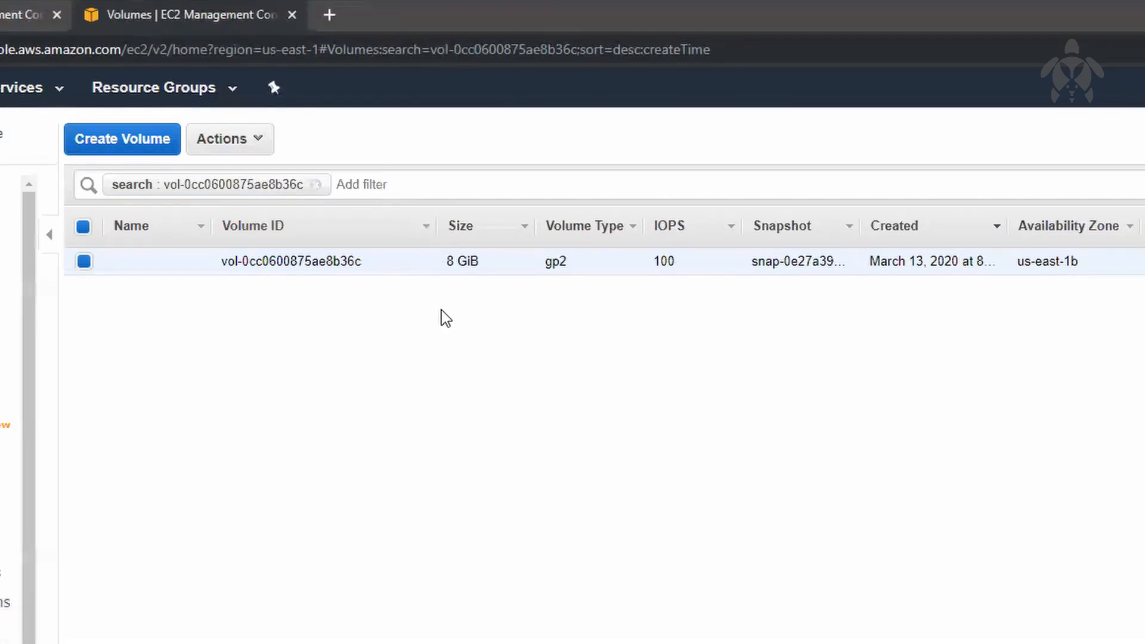
mouse_move(989, 5)
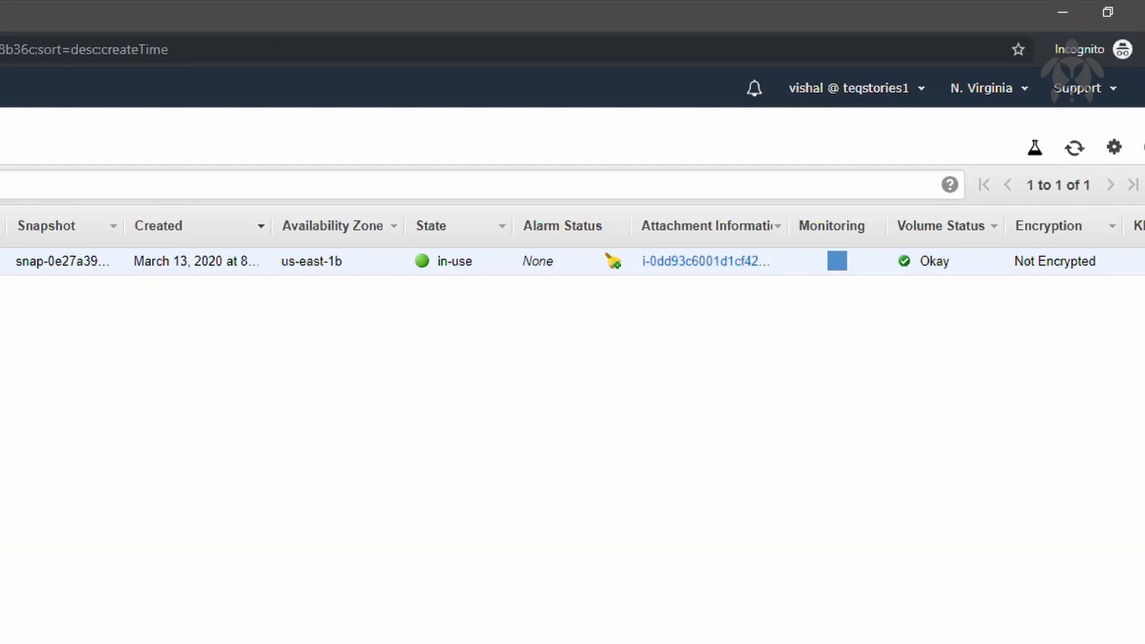
scroll(572, 261, right, 2)
scroll(572, 261, right, 2)
scroll(573, 262, left, 5)
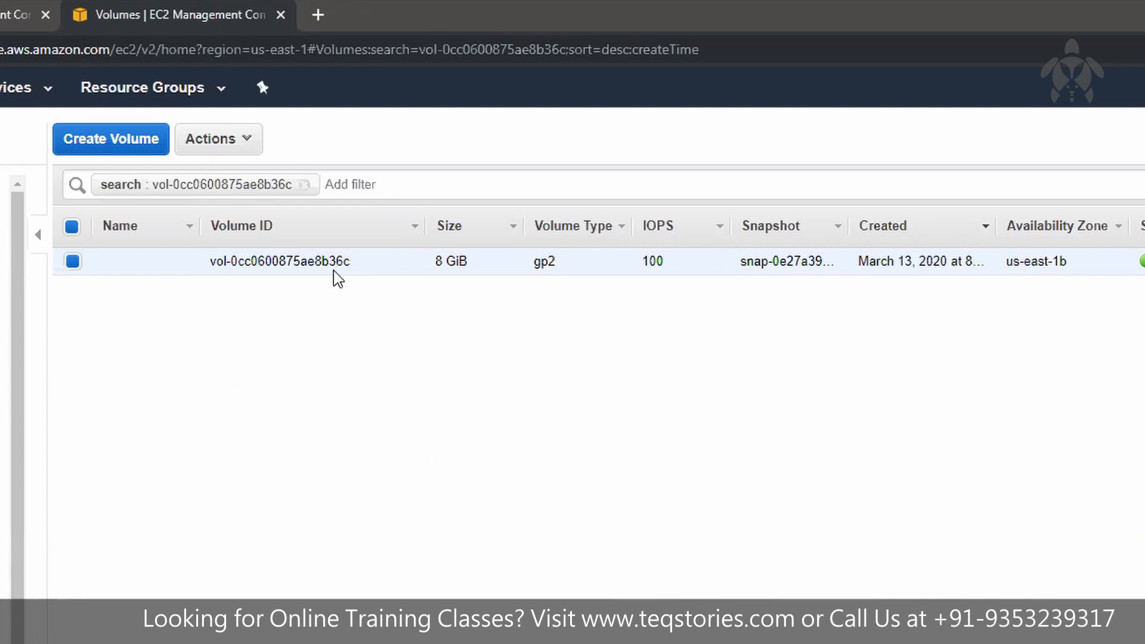
Step: Switch to MobaXterm and restart the stopped SSH session to 52.91.4.209
mouse_move(376, 5)
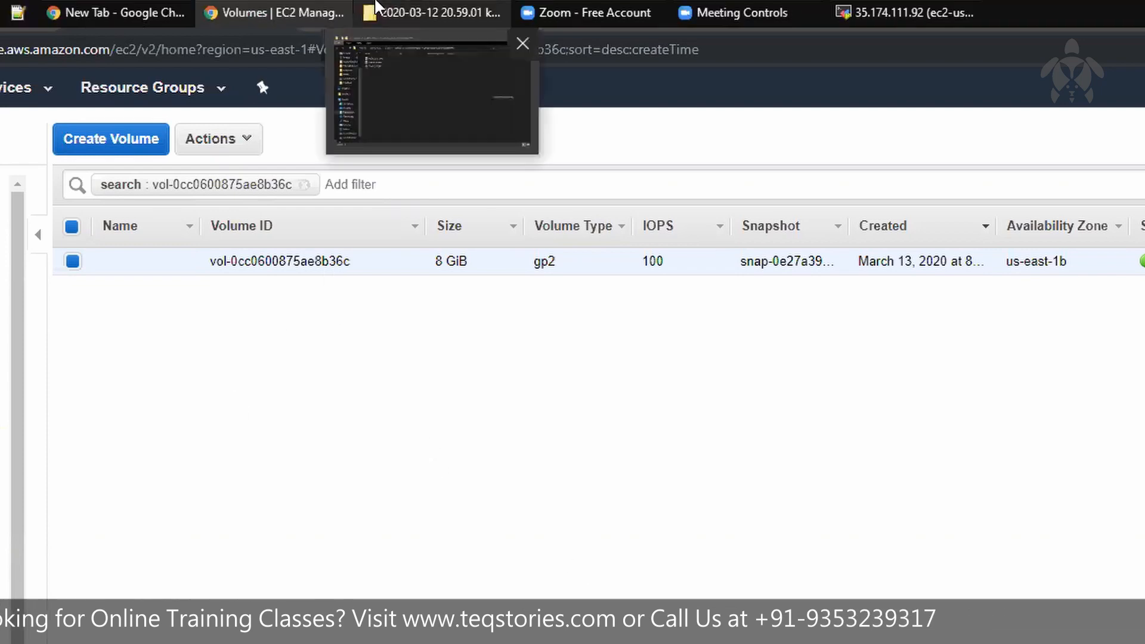
mouse_move(910, 7)
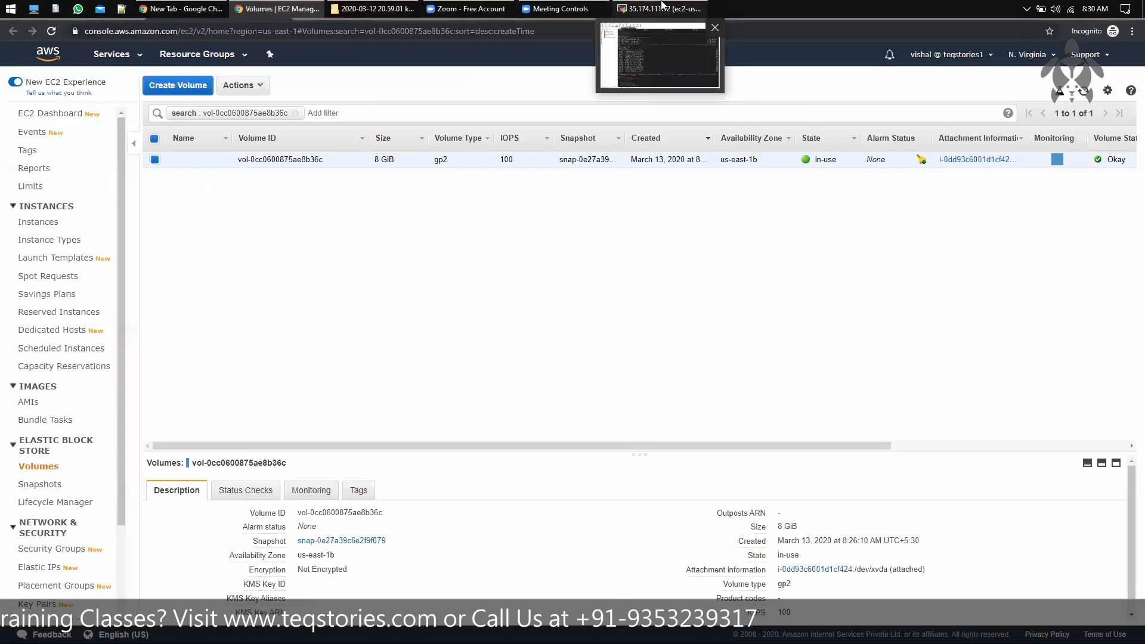
click(662, 7)
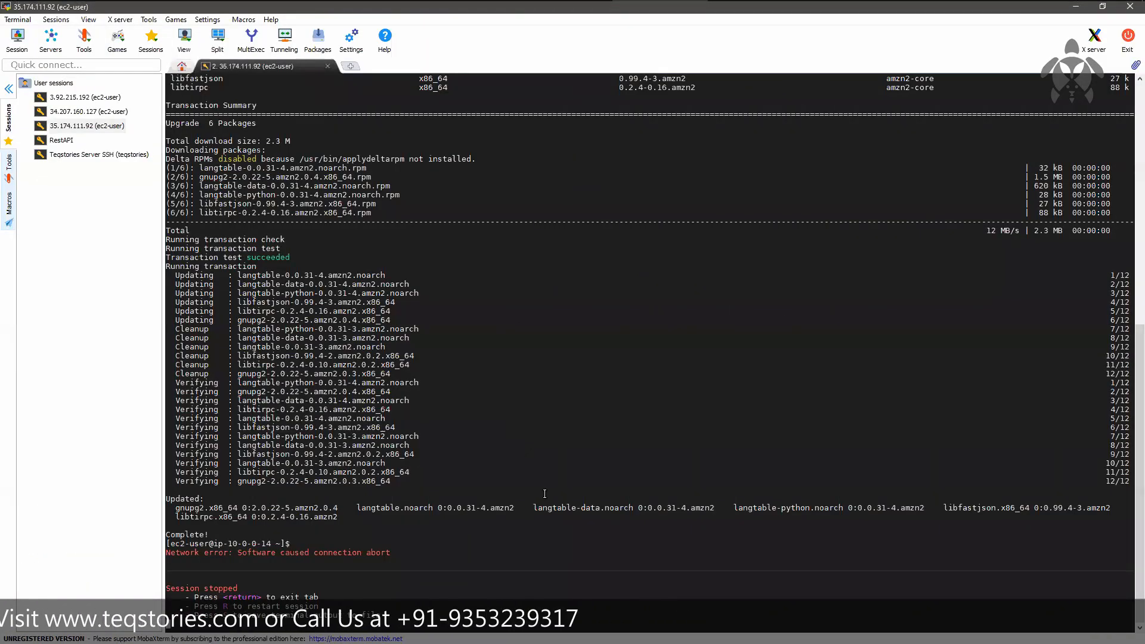
key(r)
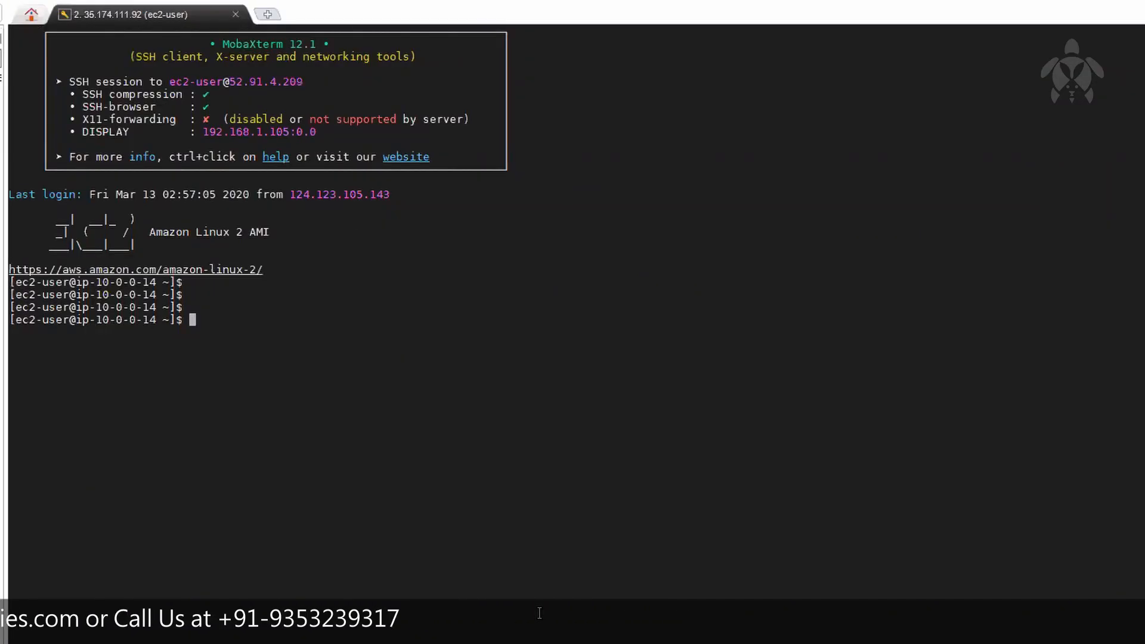
Step: Install the Apache web server on the instance with sudo yum install httpd -y
text(sudo yu)
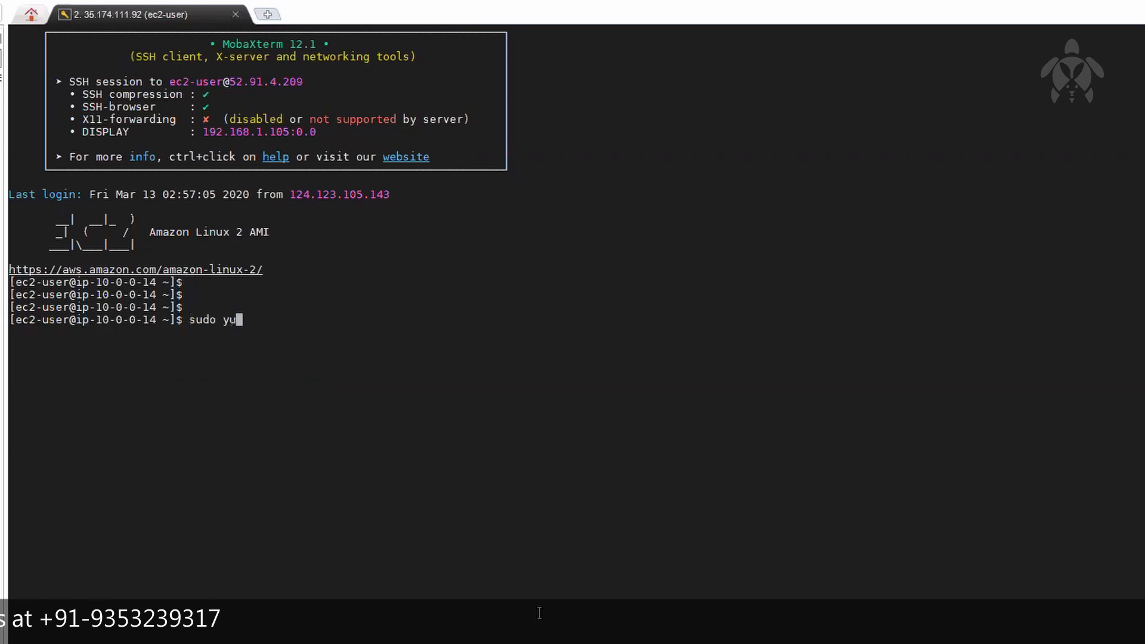
text(m ins)
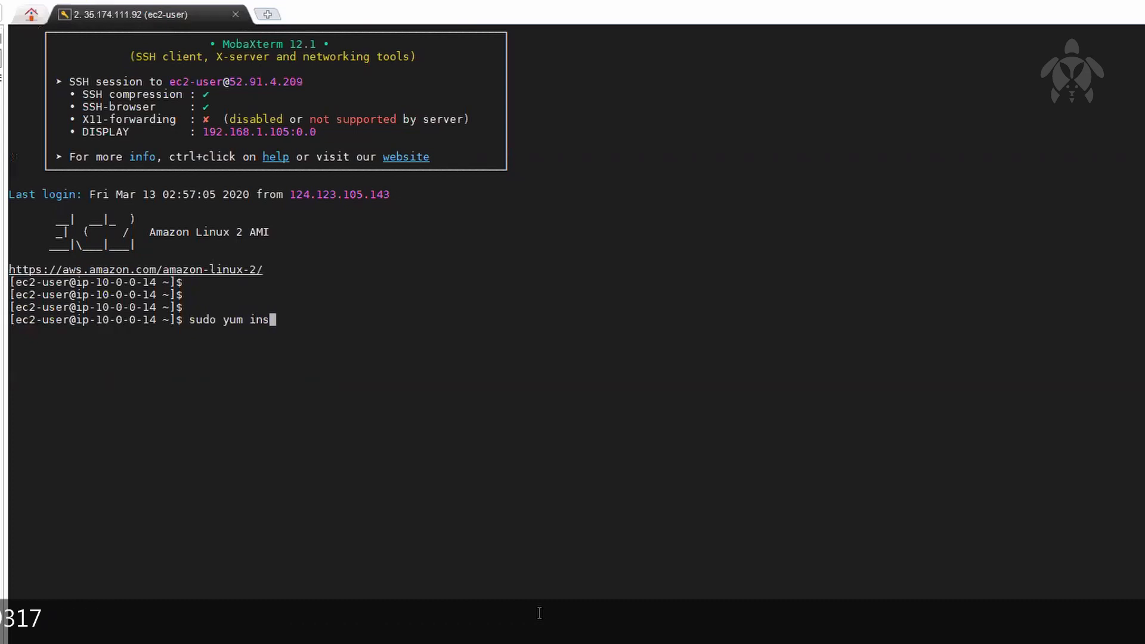
text(tall)
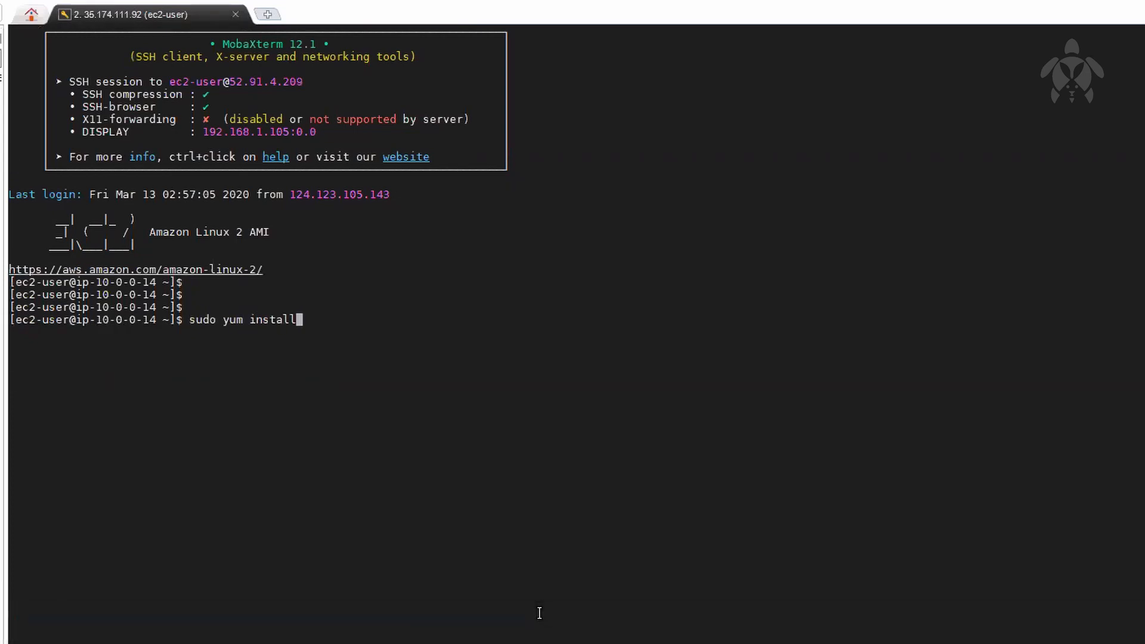
text( httpd -y)
key(Return)
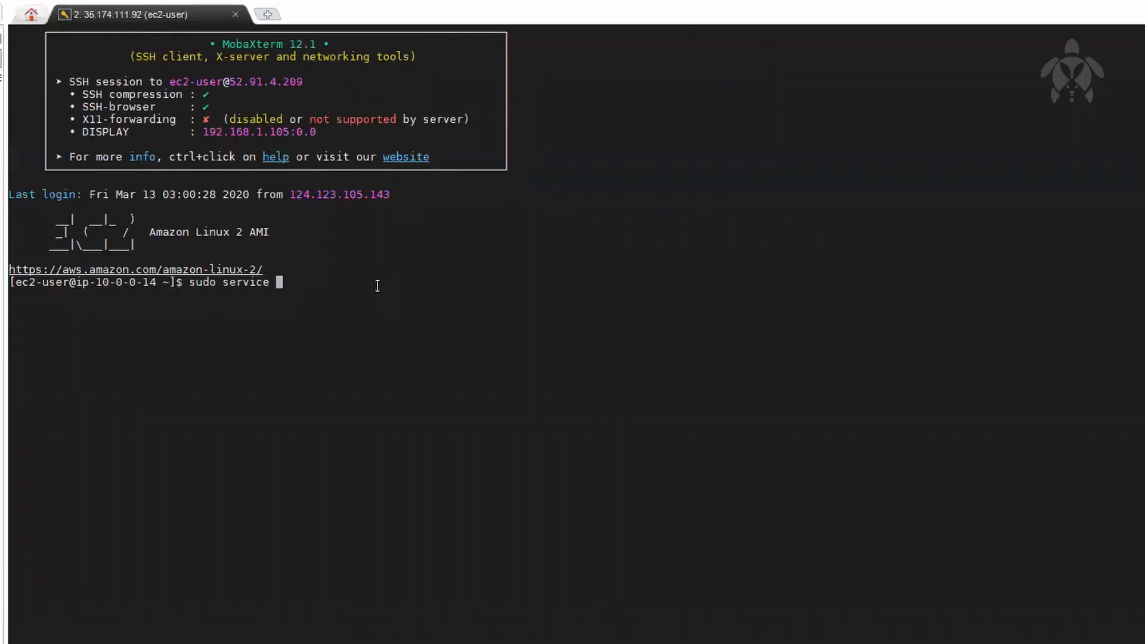
Step: Try to start Apache with the command sudo service start httpd
text(start httpd)
key(Return)
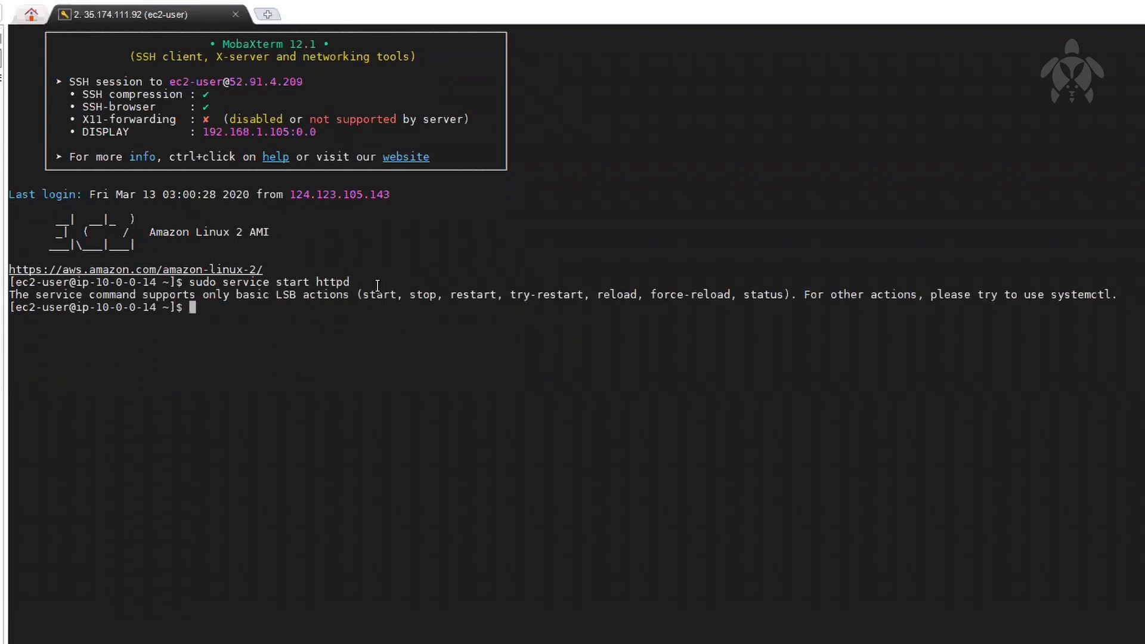
Step: Start the Apache service with sudo service httpd start
text(sudo service httpd start)
key(Return)
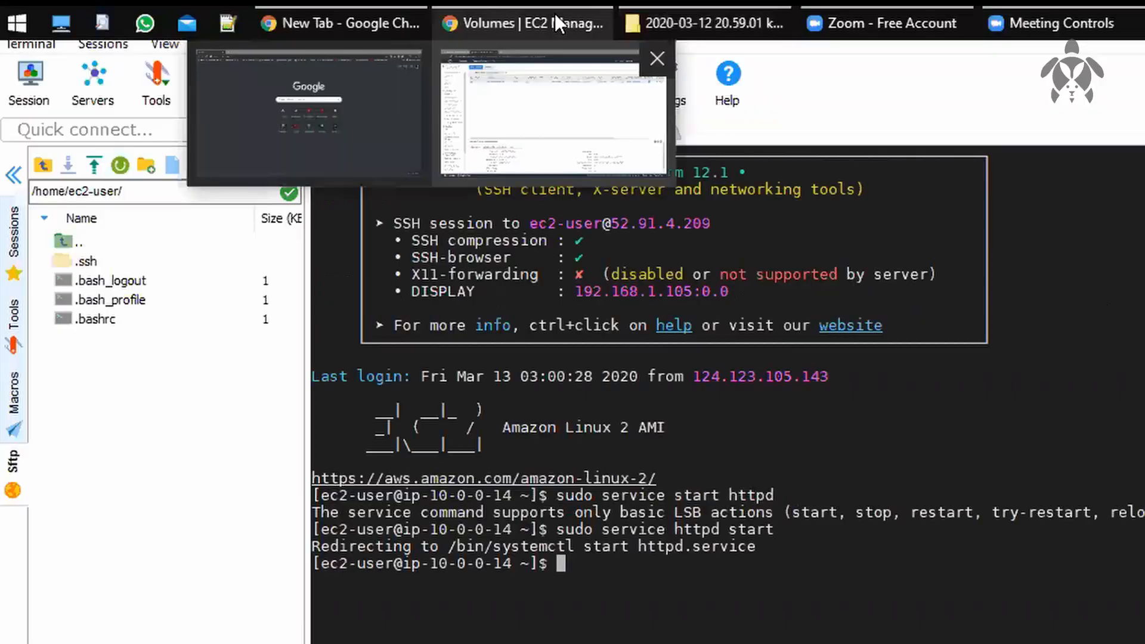
Step: Switch back to the EC2 console and check the inbound rules of the us-east-1b instance's security group
click(546, 7)
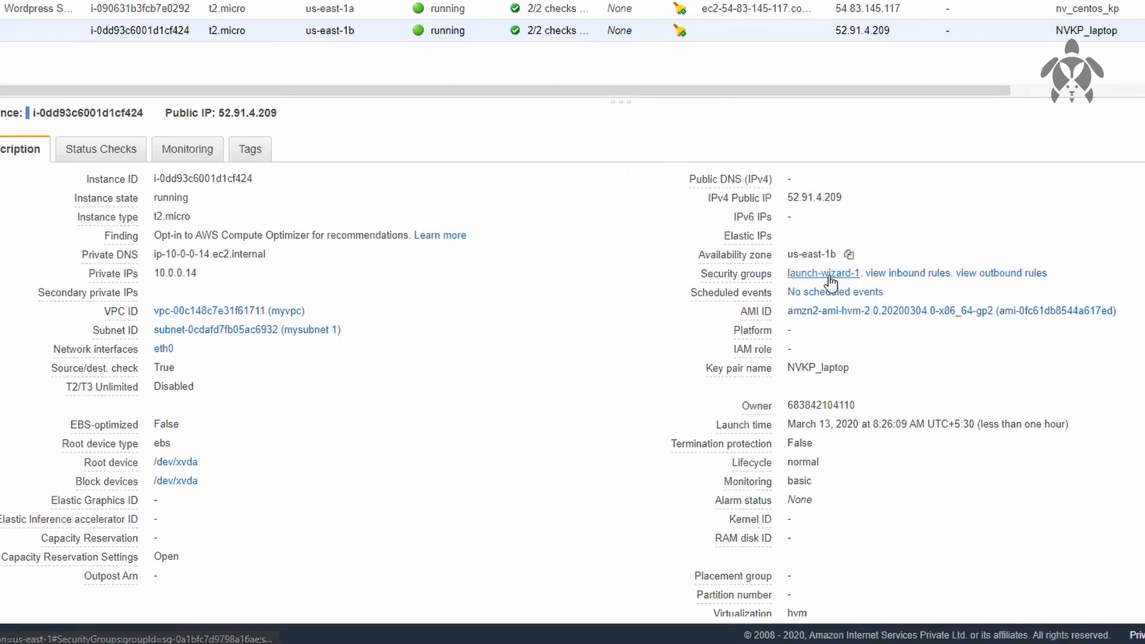
click(887, 275)
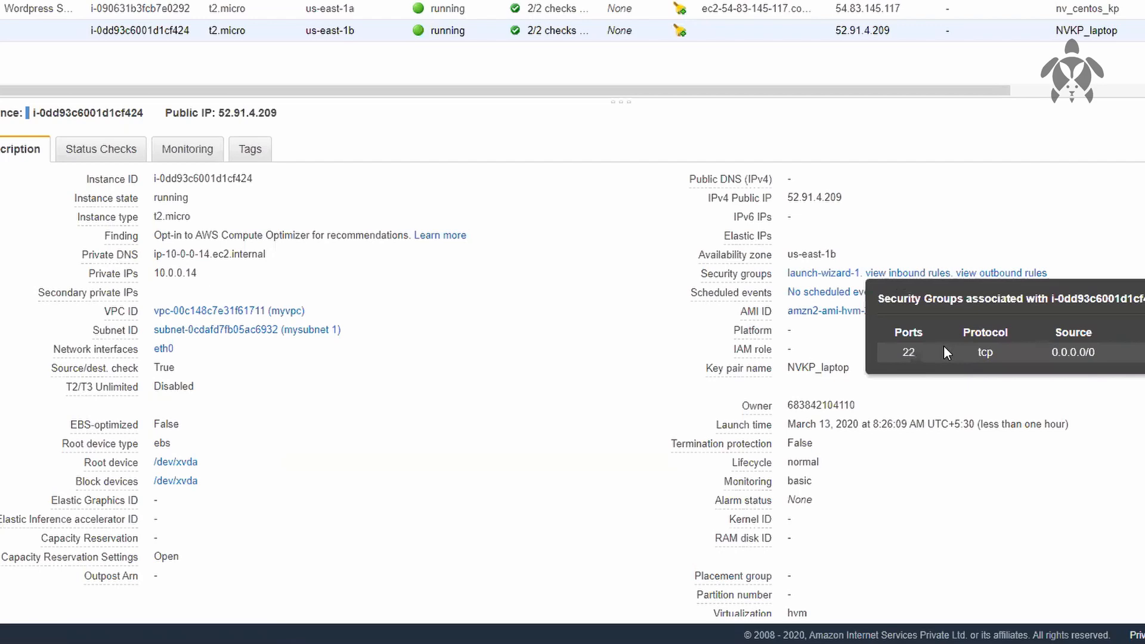
click(914, 225)
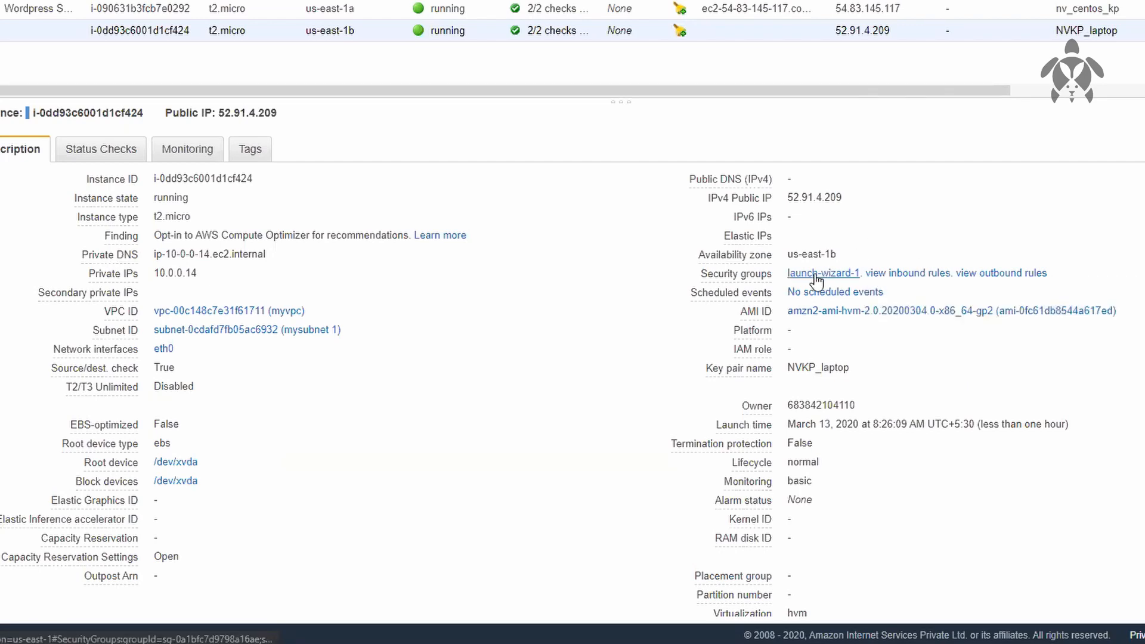
Step: Open the launch-wizard-1 security group in a new browser tab and open its inbound rules for editing
right_click(815, 279)
click(854, 286)
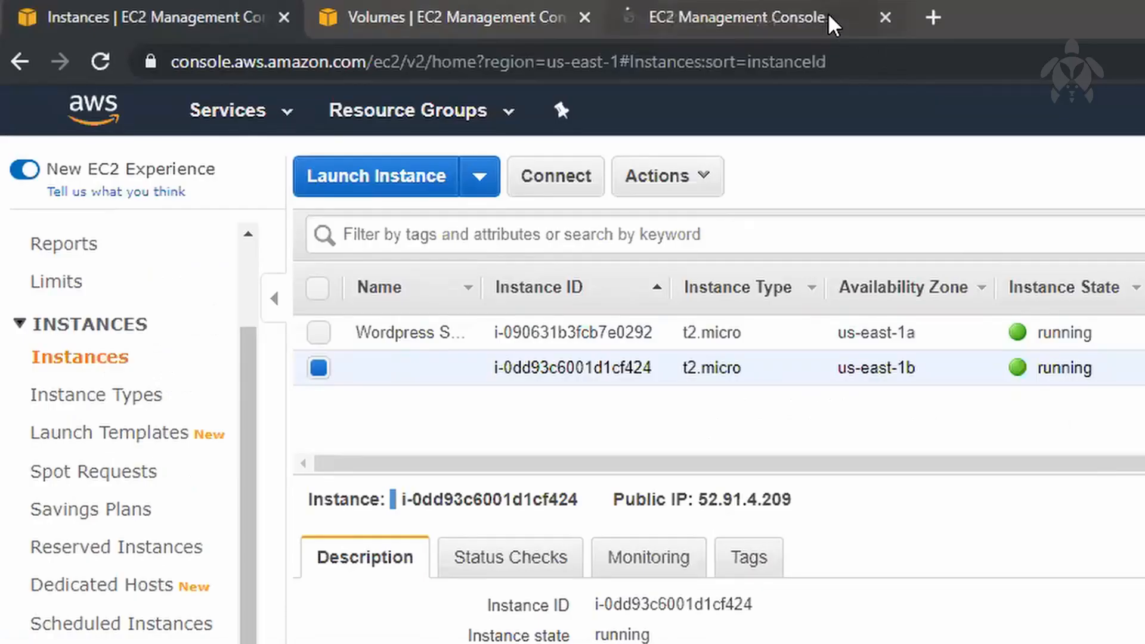
click(828, 18)
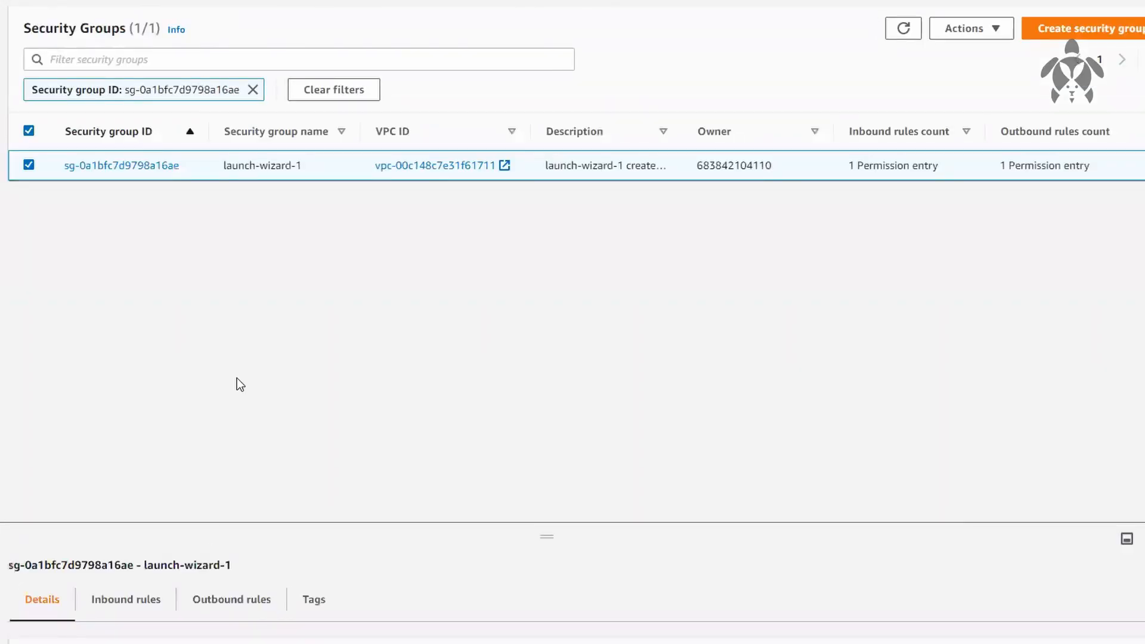
click(149, 600)
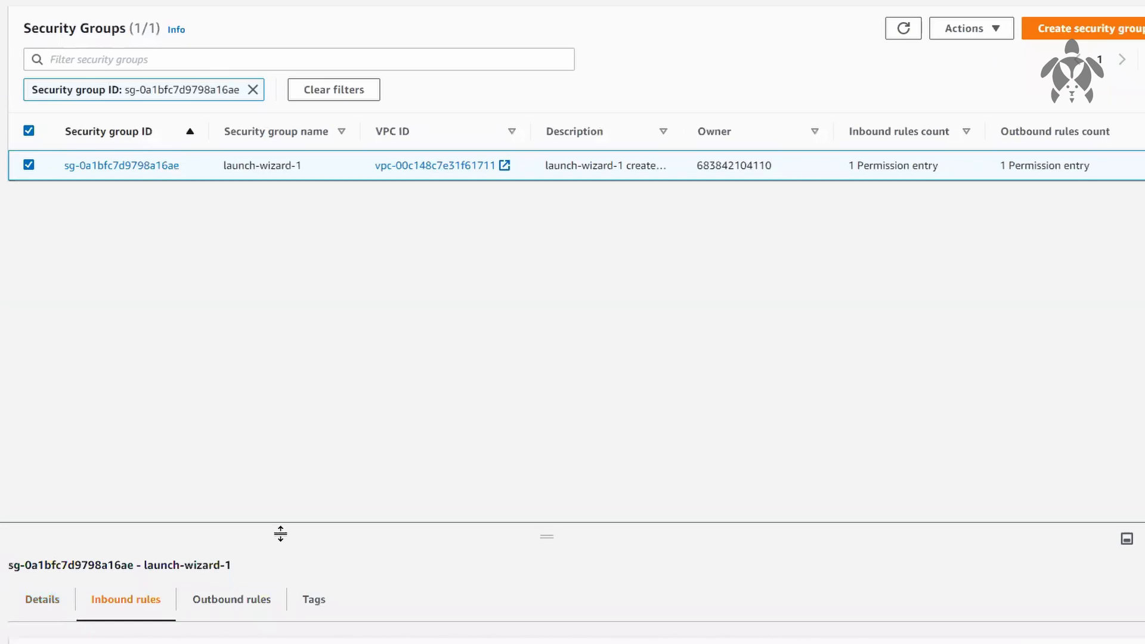
drag(291, 523, 294, 255)
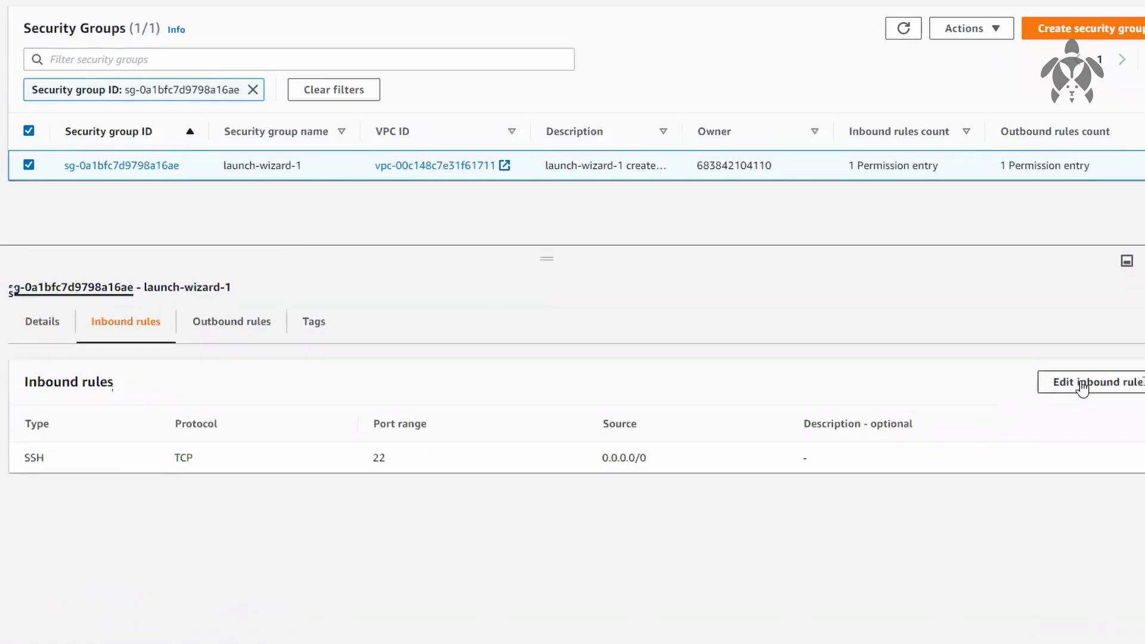
click(1084, 388)
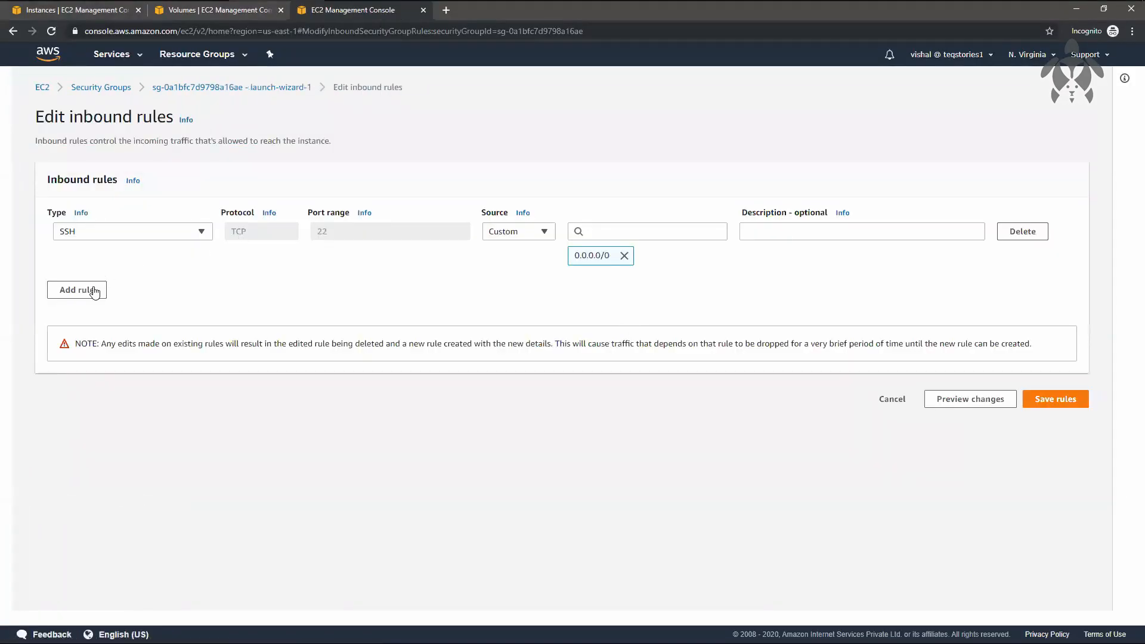
Step: Add an inbound TCP rule for port 80 with source Anywhere to launch-wizard-1 and save the rules
click(94, 291)
click(328, 281)
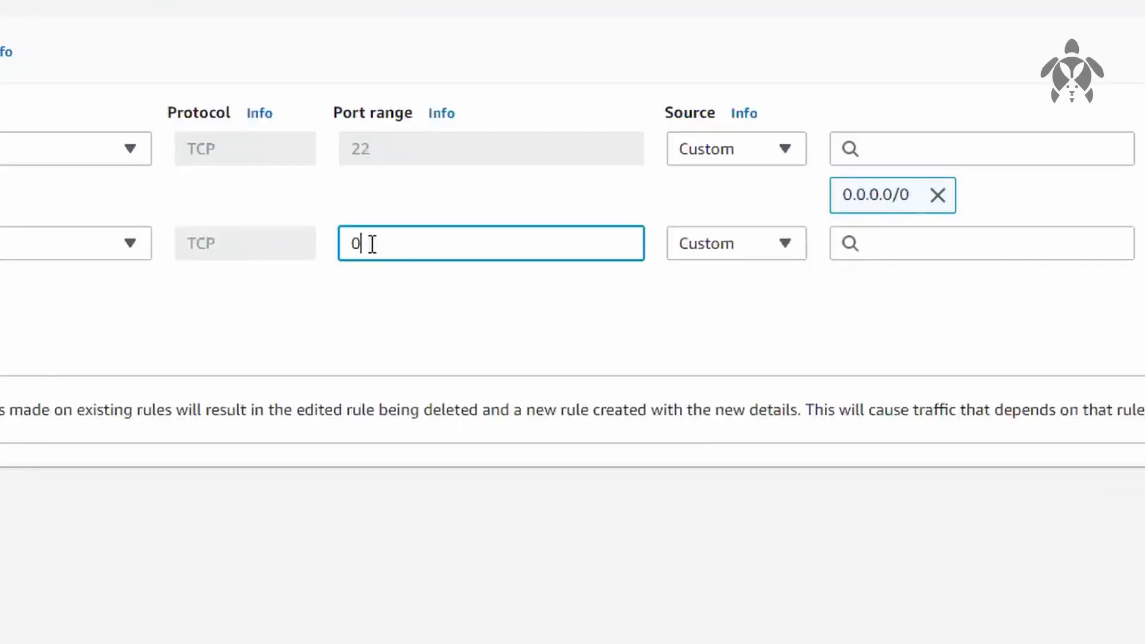
text(80)
click(797, 242)
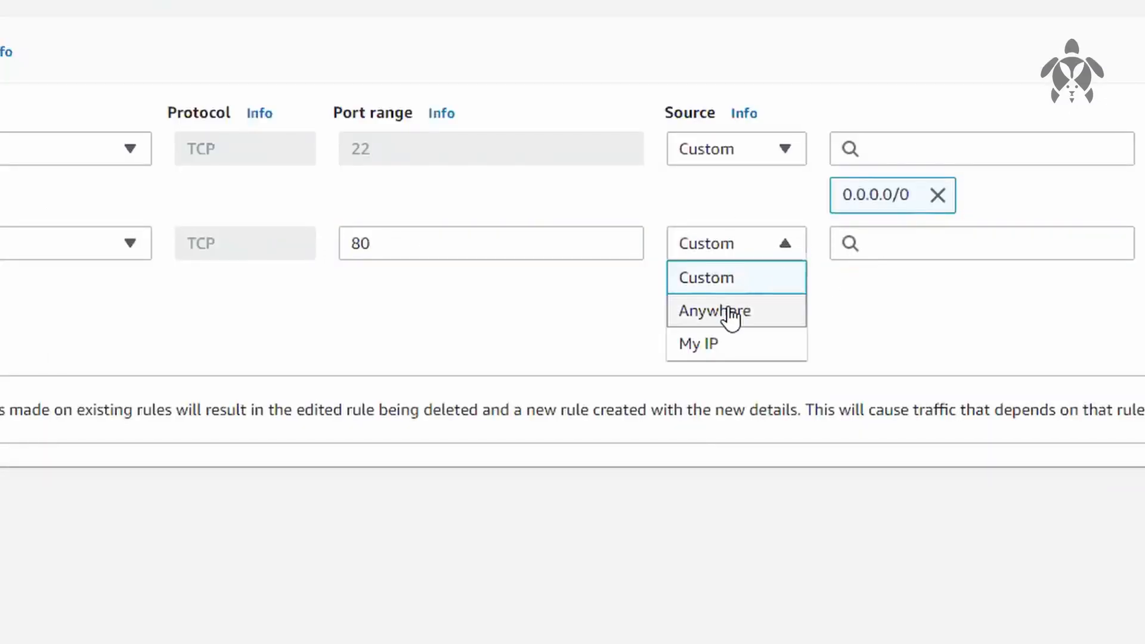
click(727, 310)
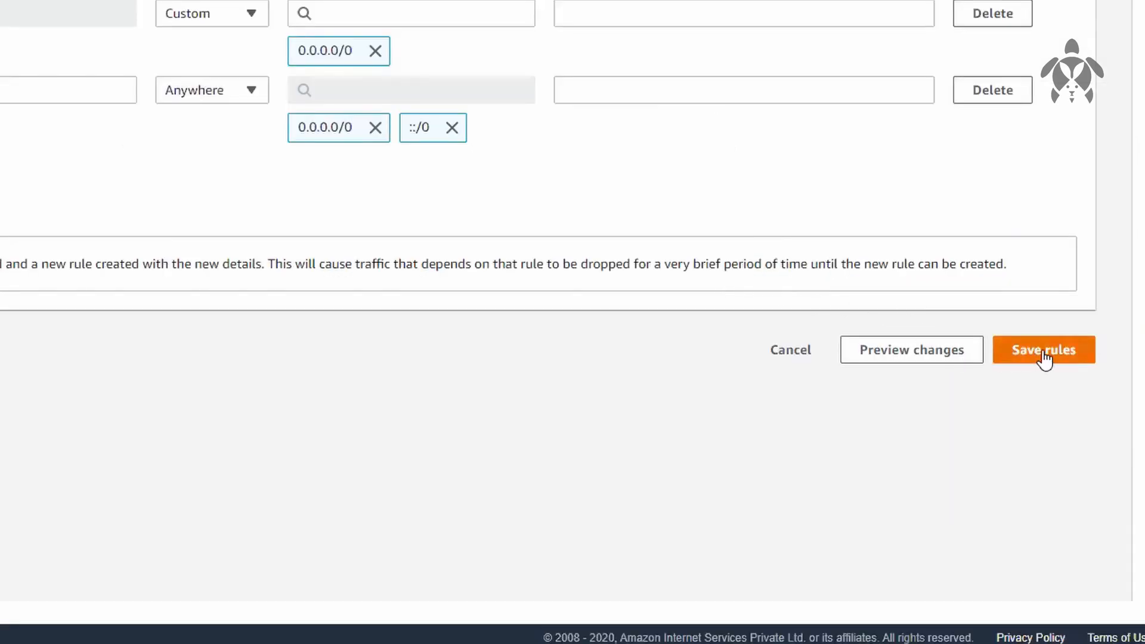
click(1043, 355)
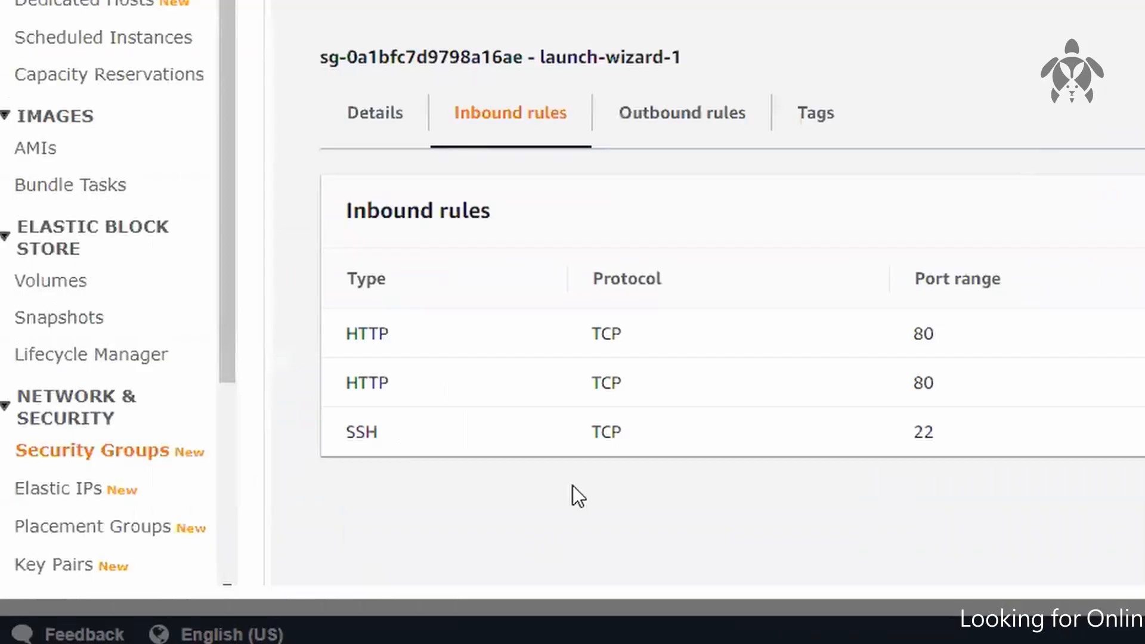
drag(348, 381, 474, 376)
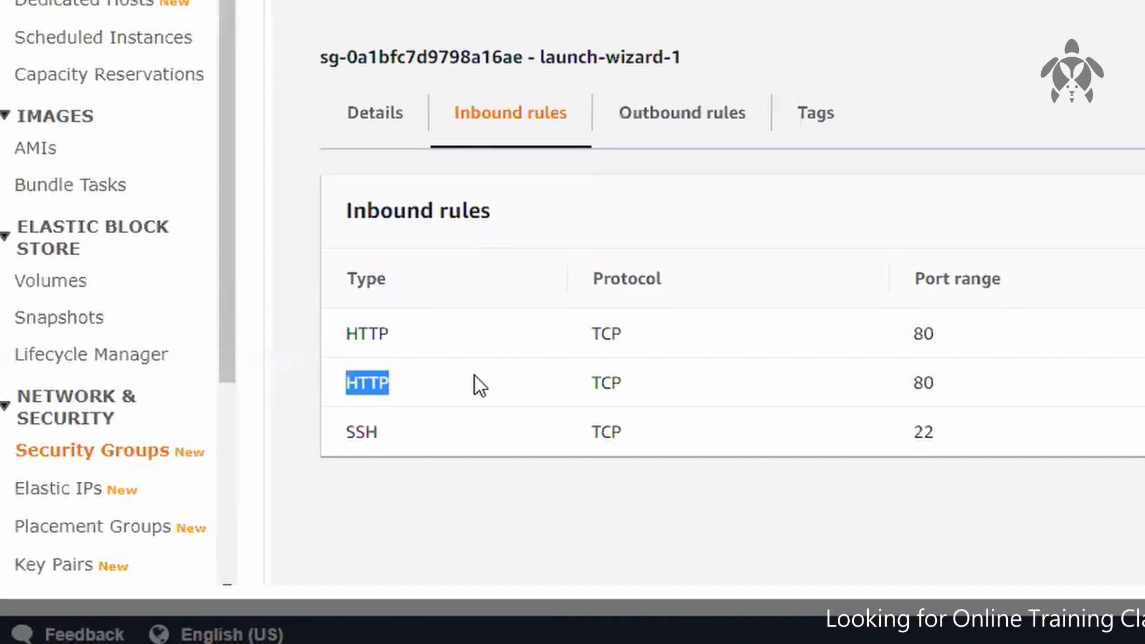
click(474, 376)
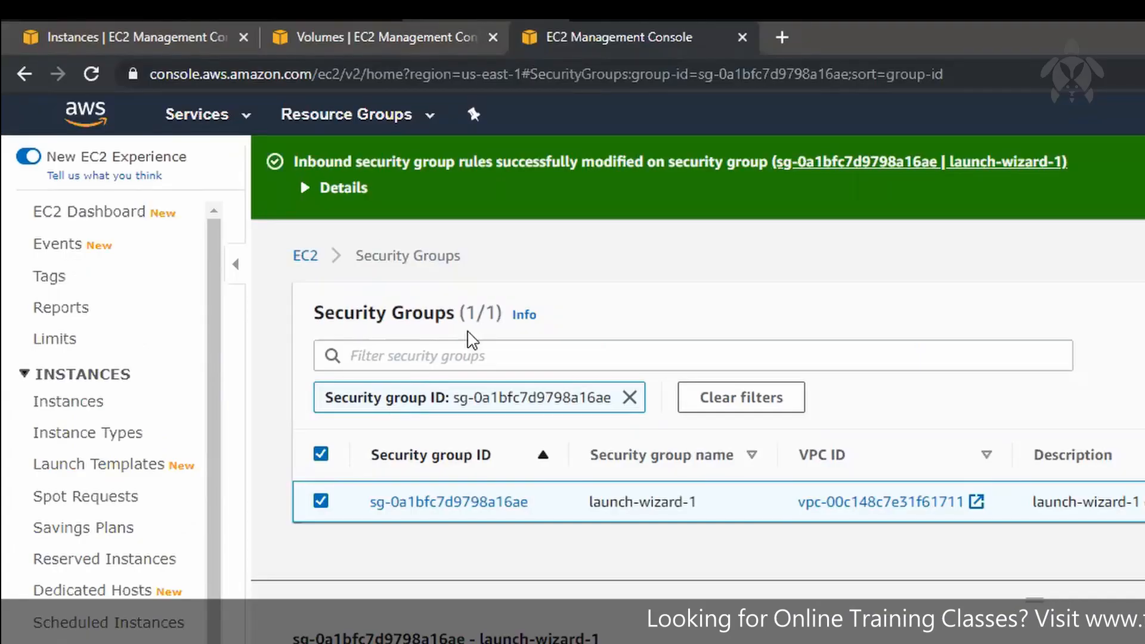
Step: Copy the us-east-1b instance's public IPv4 address 52.91.4.209 from the instances list and open it in a new browser tab
click(197, 37)
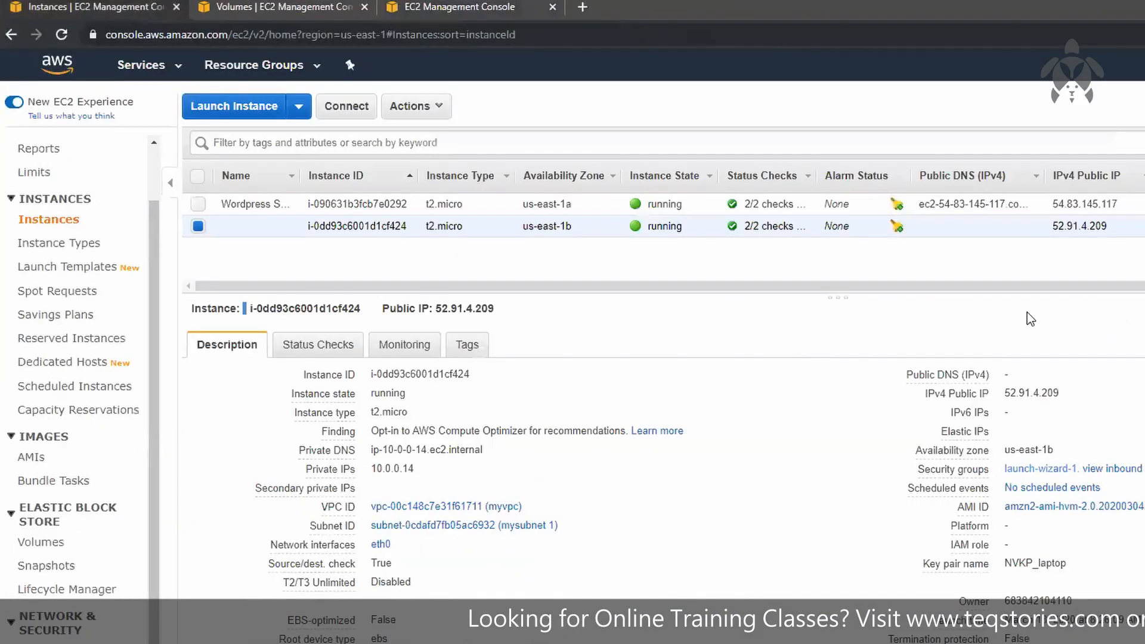
double_click(1076, 226)
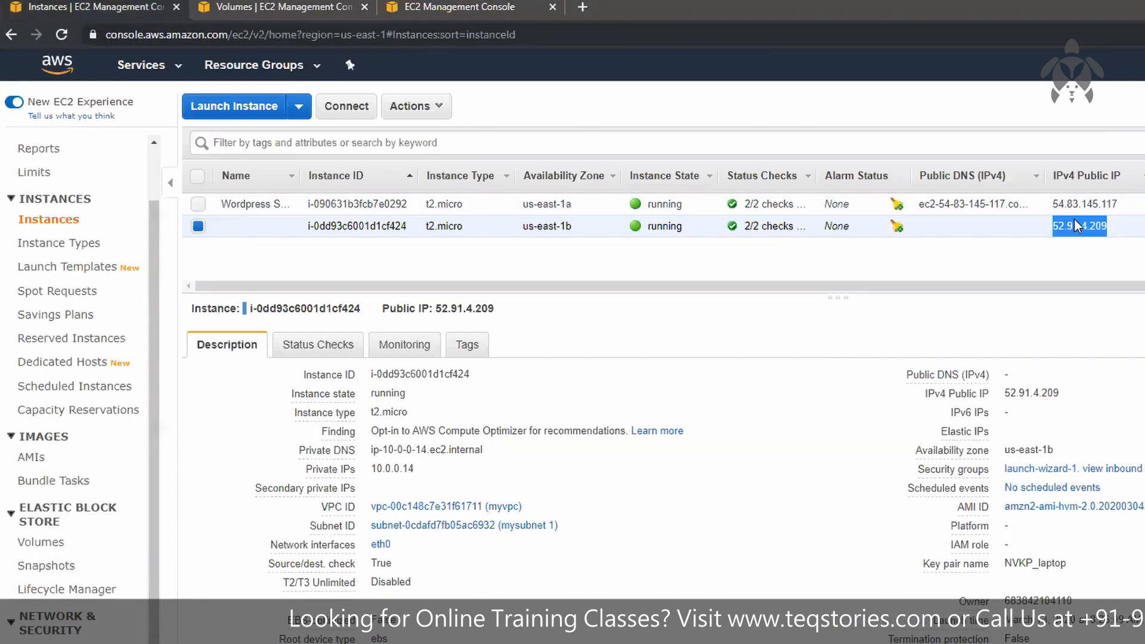
key(ctrl+c)
key(ctrl+t)
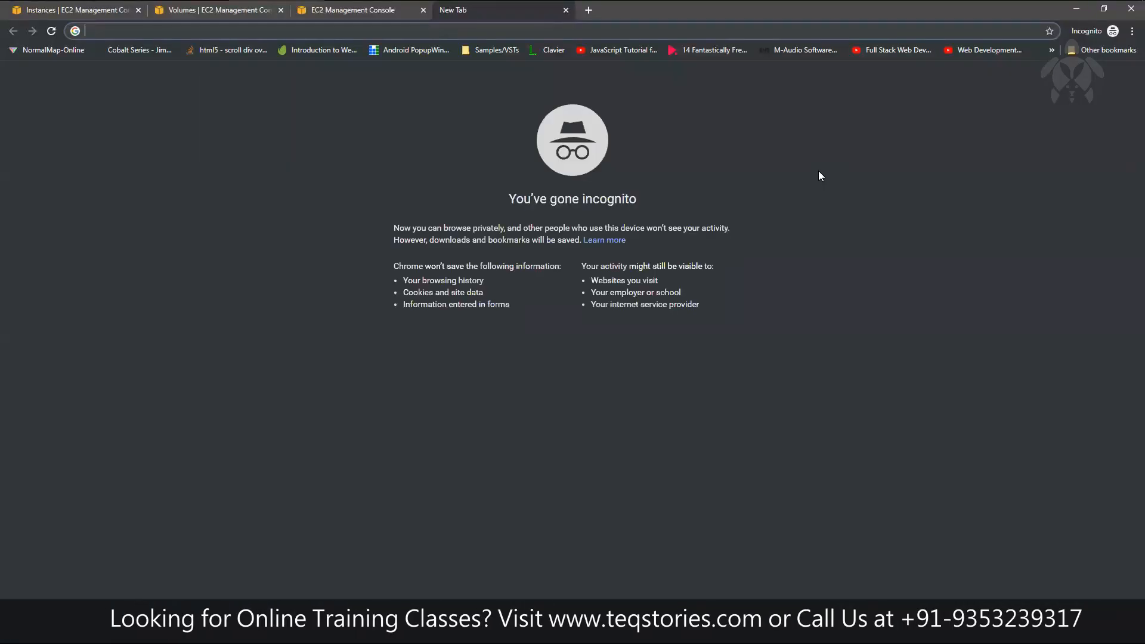
key(ctrl+v)
key(Return)
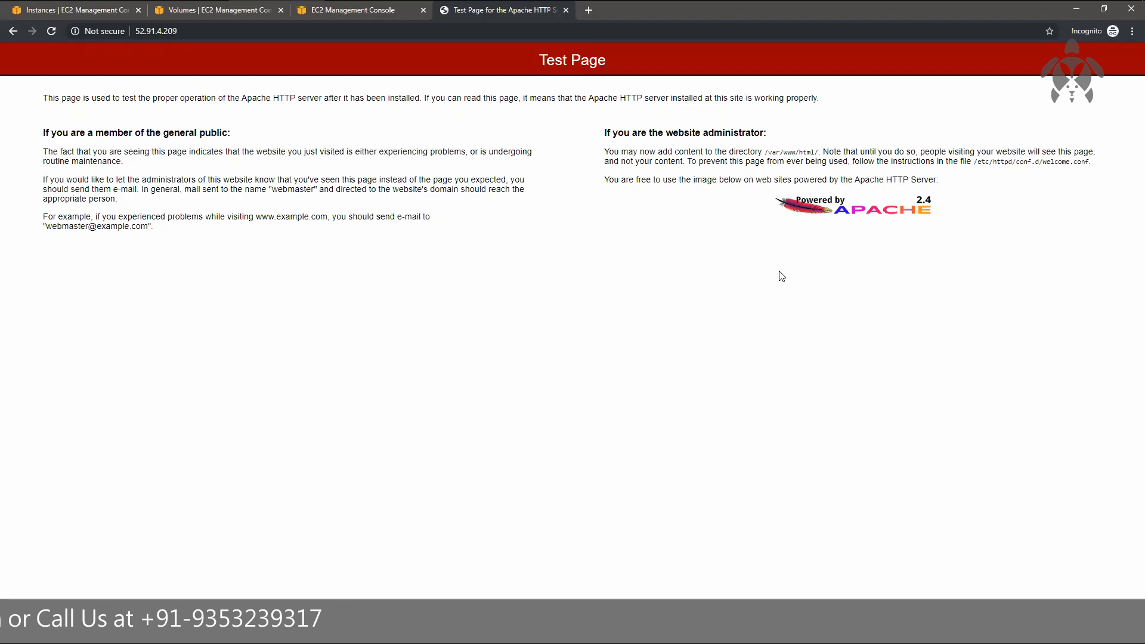
Step: Switch to the MobaXterm SSH session and open /var/www/html/index.html in vi with sudo, checking the web content directory on the Apache test page
click(740, 16)
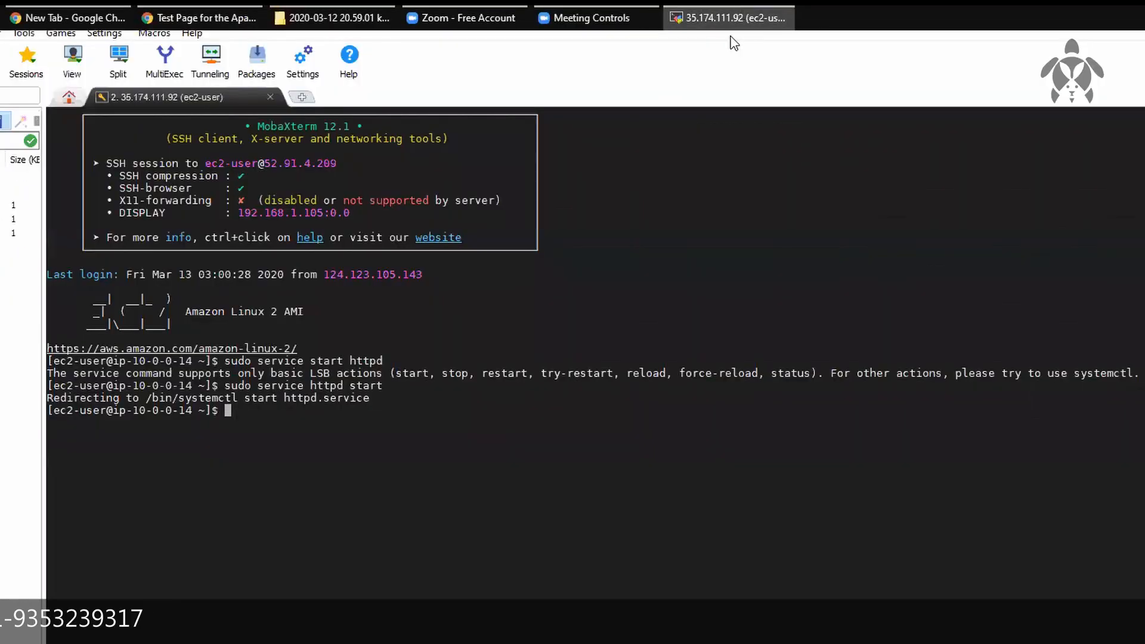
key(Return)
key(Return)
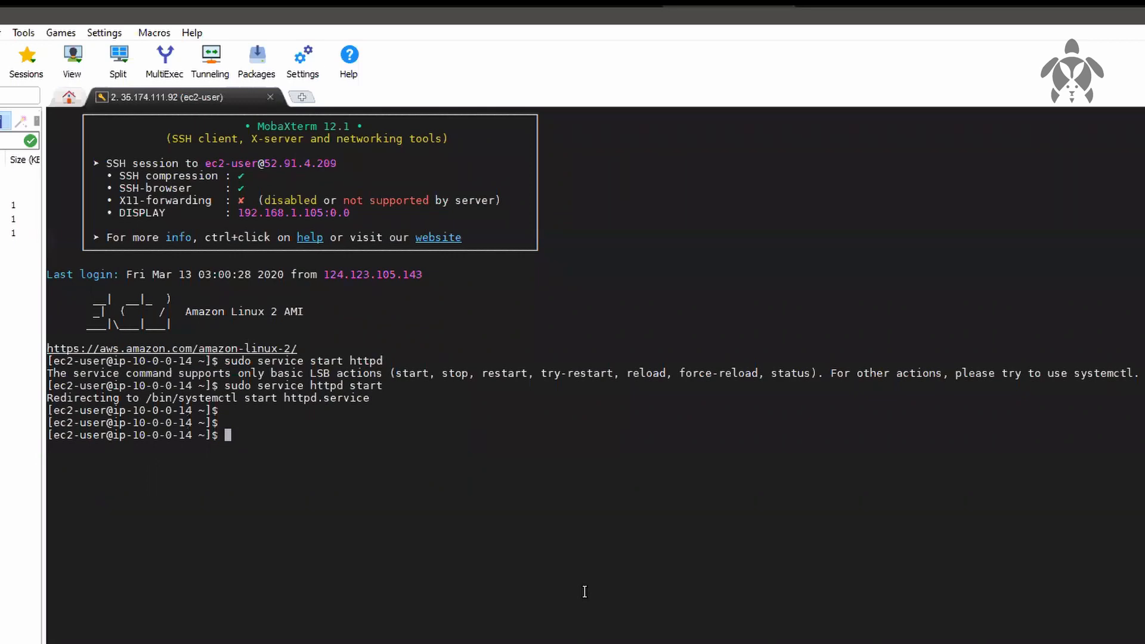
text(sudo vi /var/www/html)
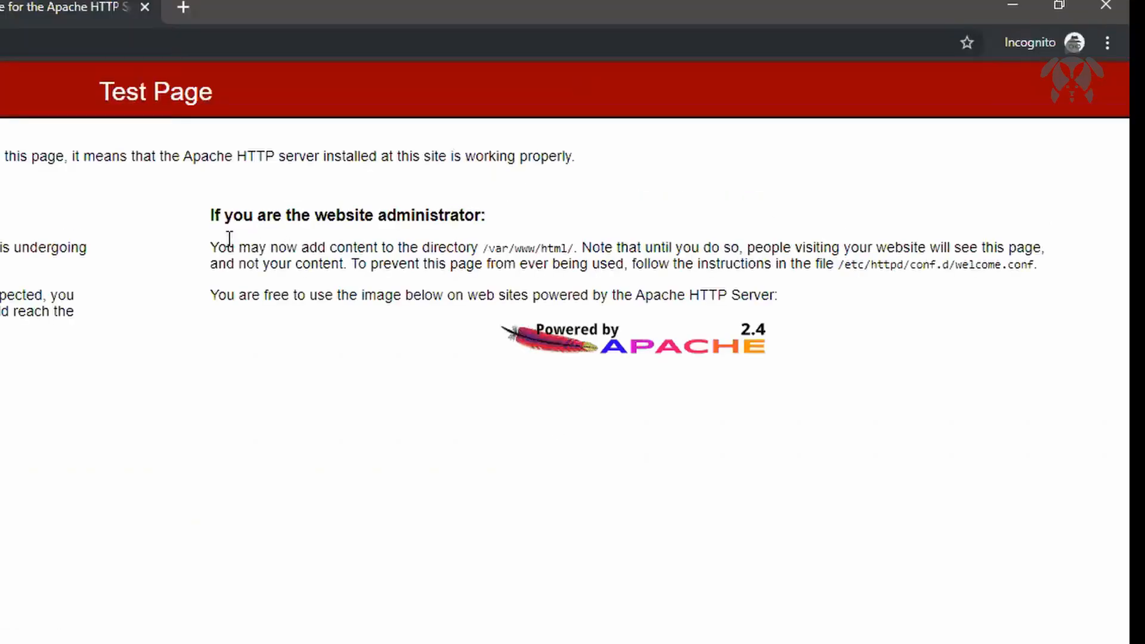
drag(218, 248, 567, 245)
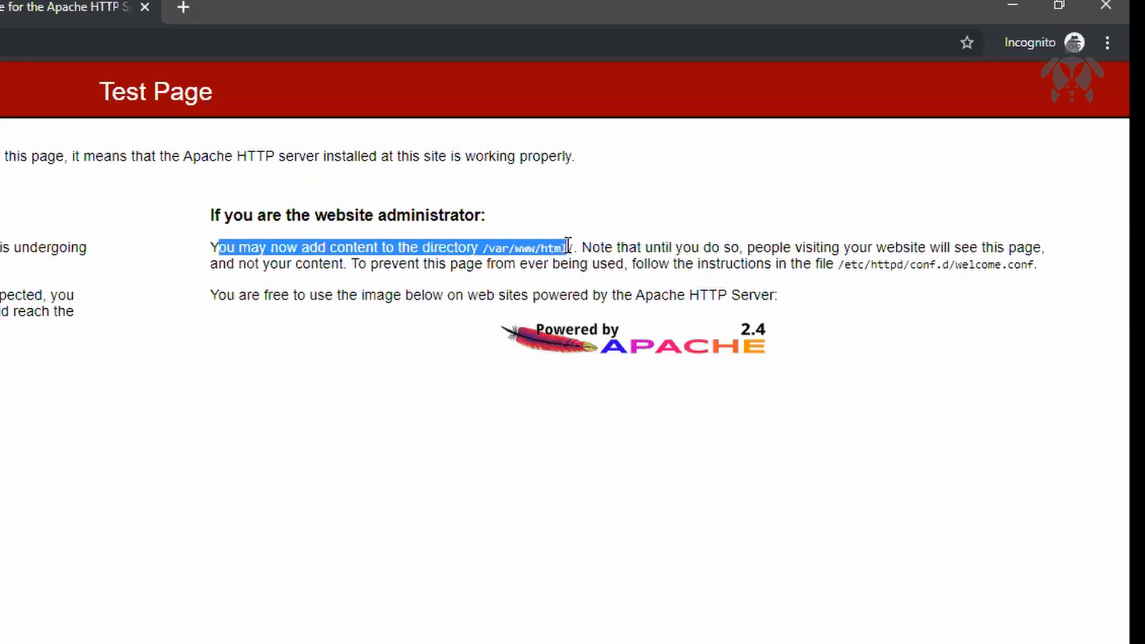
click(419, 546)
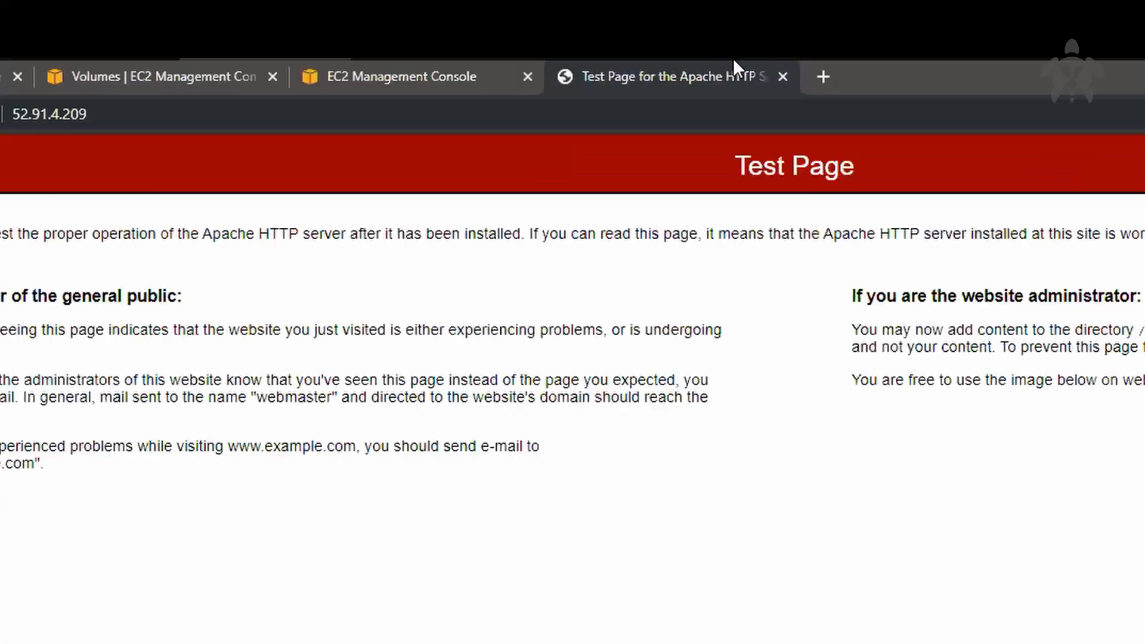
mouse_move(648, 1)
click(928, 59)
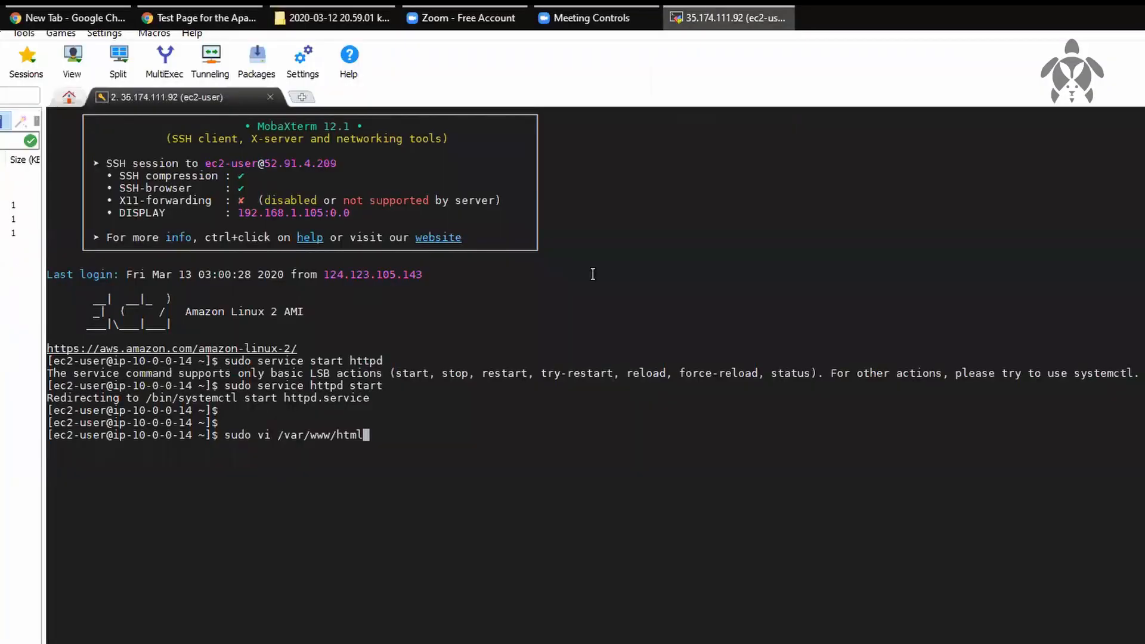
text(i)
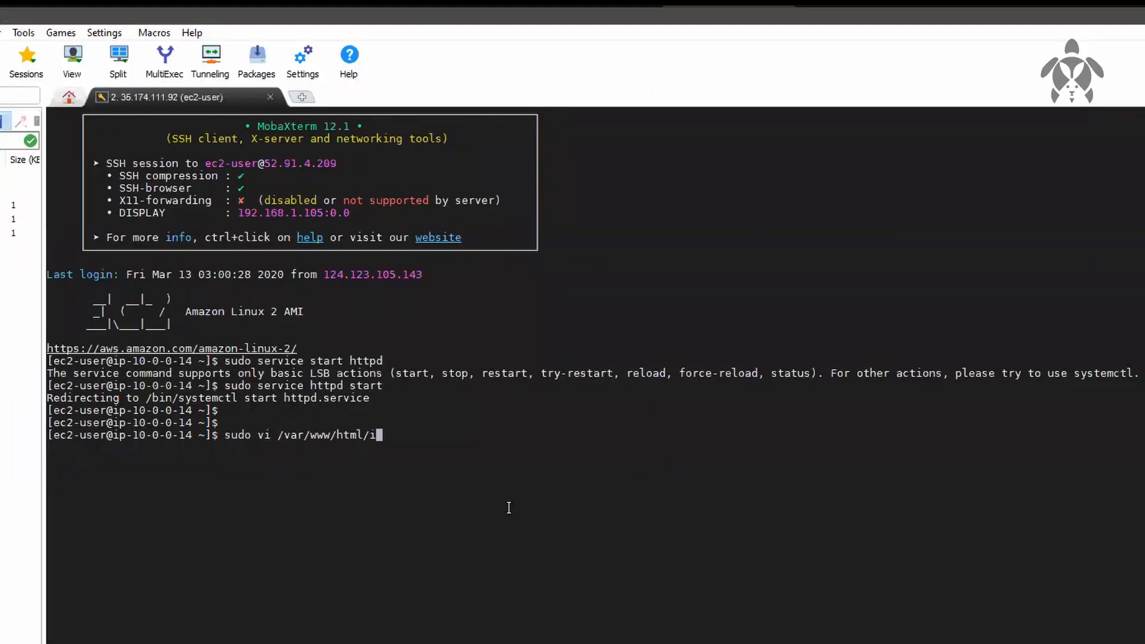
text(ndex.html)
key(Return)
Step: Insert the line "<h1>Hi all, this is the morning session in Teqstories</h1>" into index.html
text(i<h1)
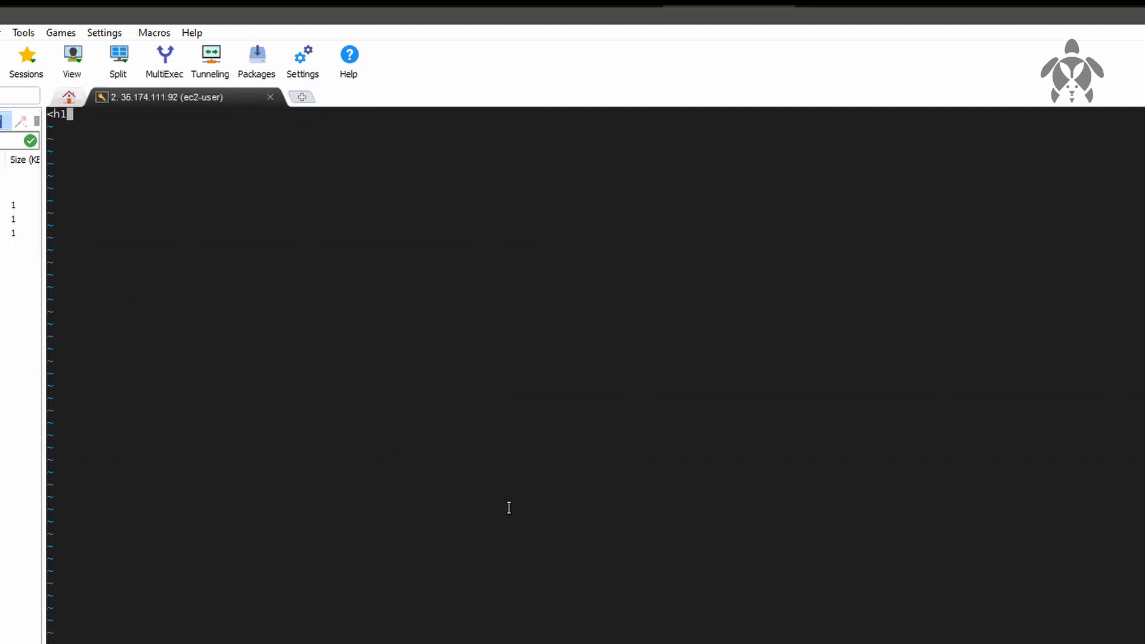
text(>Hi all, this is the morning session in )
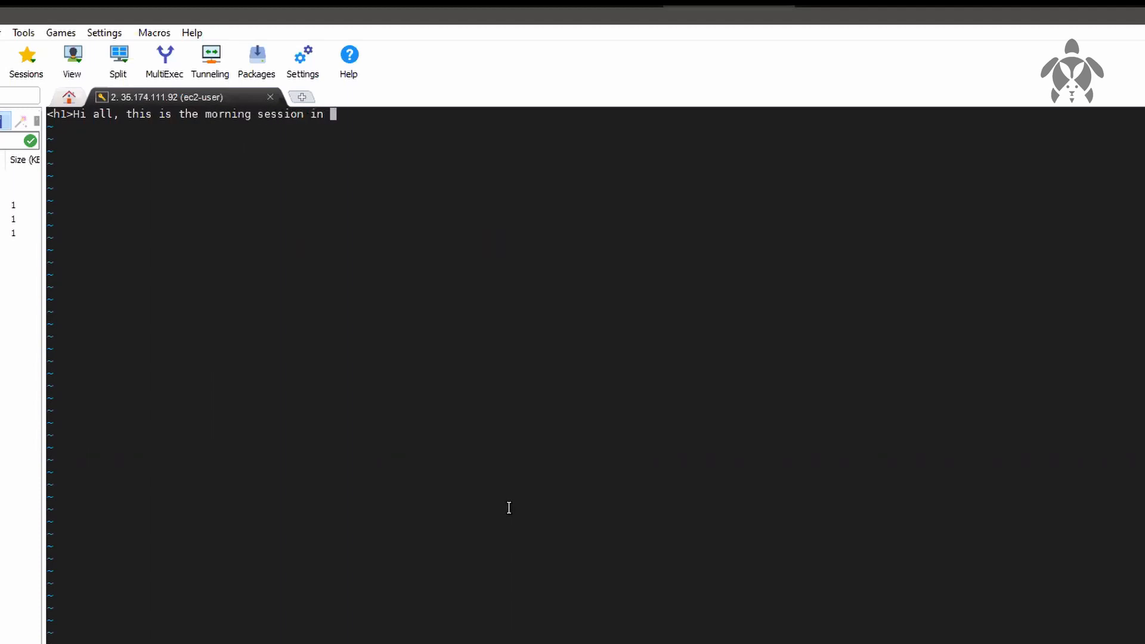
text(Teqstories</h1>)
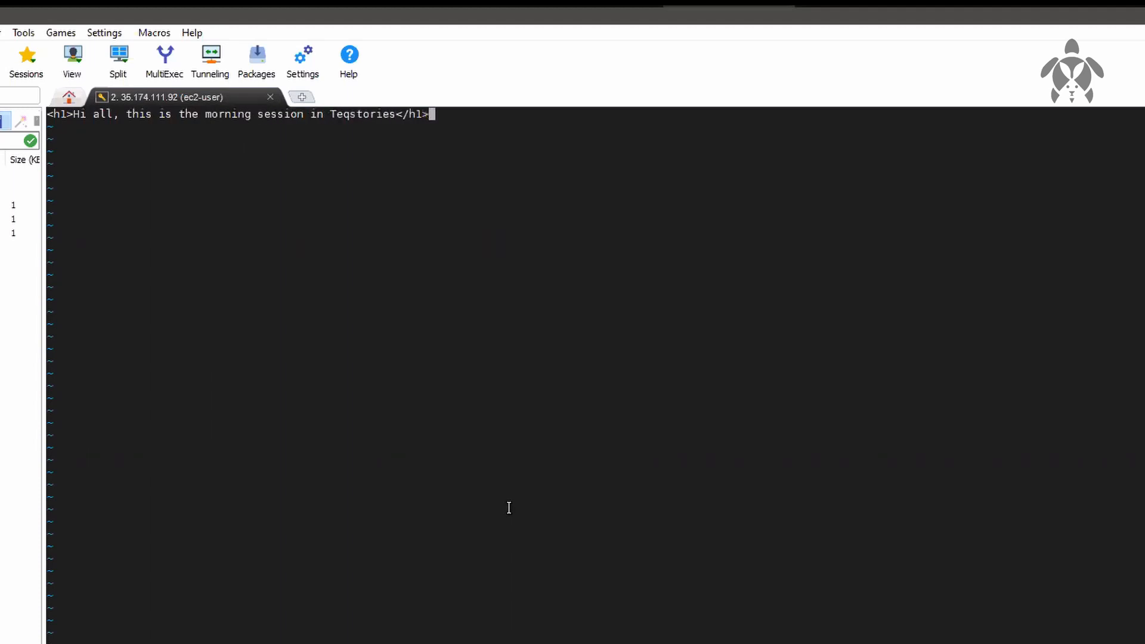
Step: Save index.html and quit vi with :wq, and reload the 52.91.4.209 page in the browser
key(Escape)
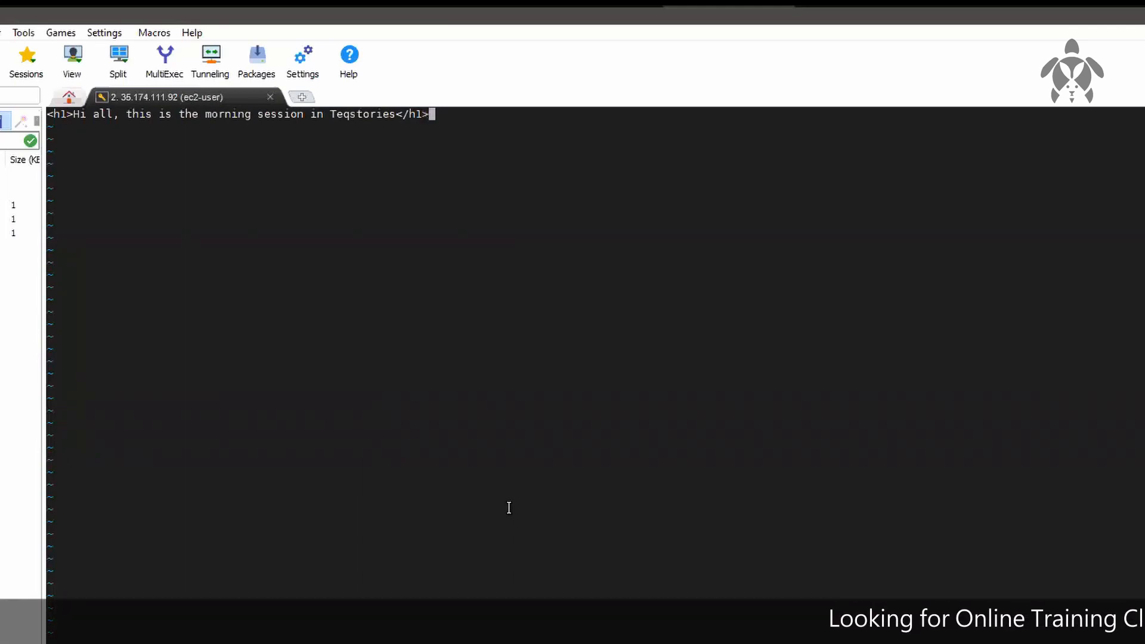
text(:wq)
key(Return)
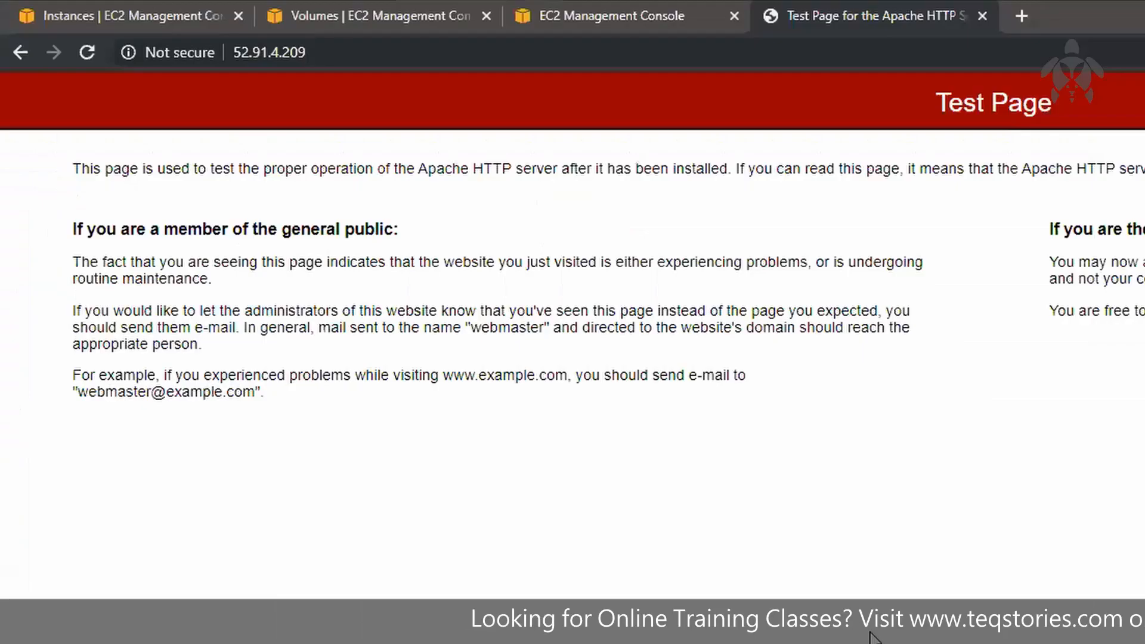
key(F5)
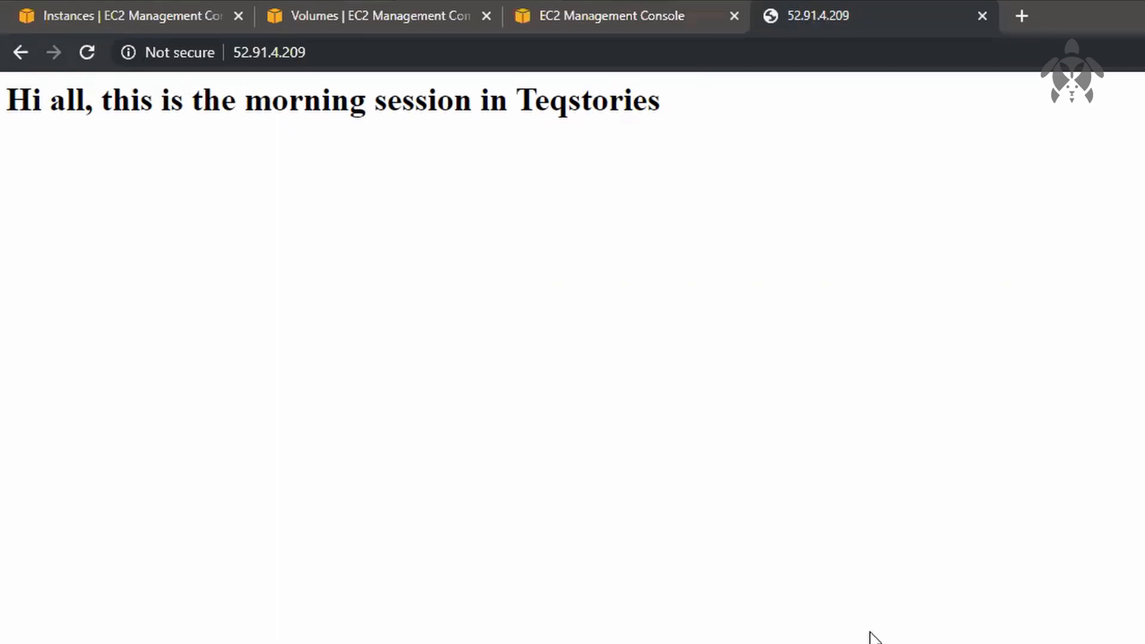
Step: Return to the SSH session and enable the Apache service at boot with "sudo systemctl enable httpd"
key(alt+Tab)
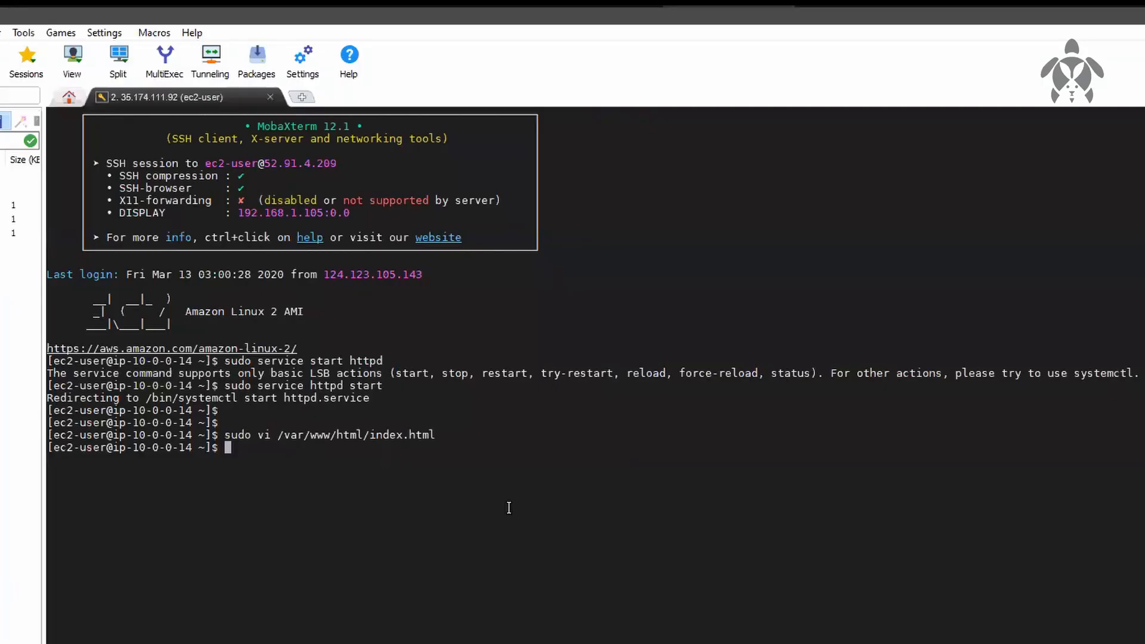
key(Return)
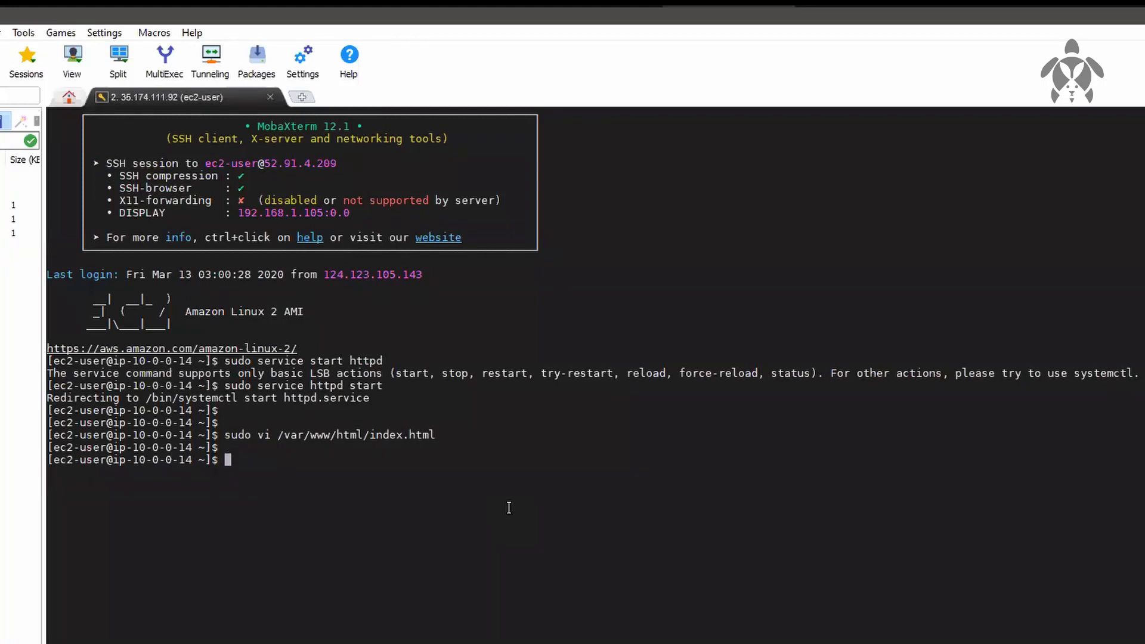
text(sudo systemctl )
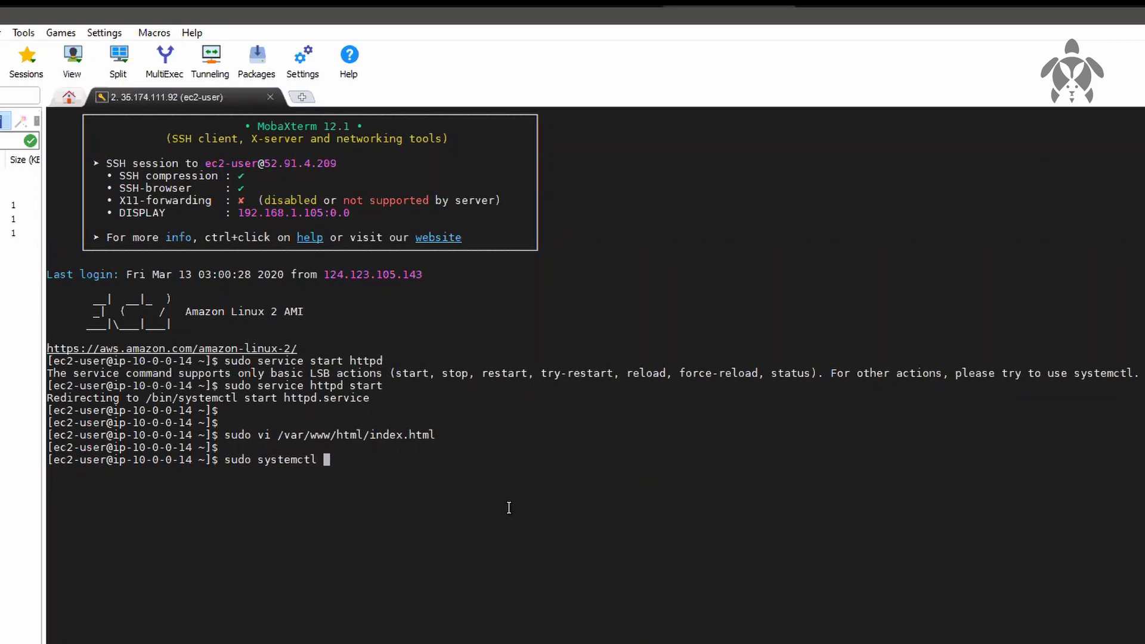
text(enable httpd)
key(Return)
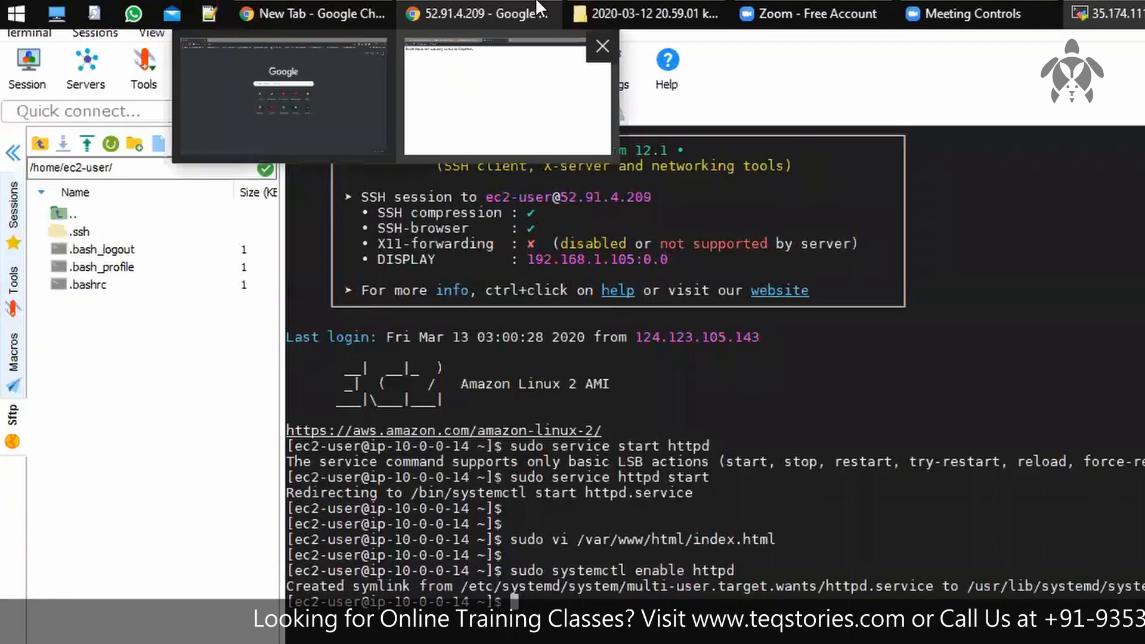
Step: Switch to the EC2 console in the browser, check the snapshots list, and display all EBS volumes without the filter
click(514, 9)
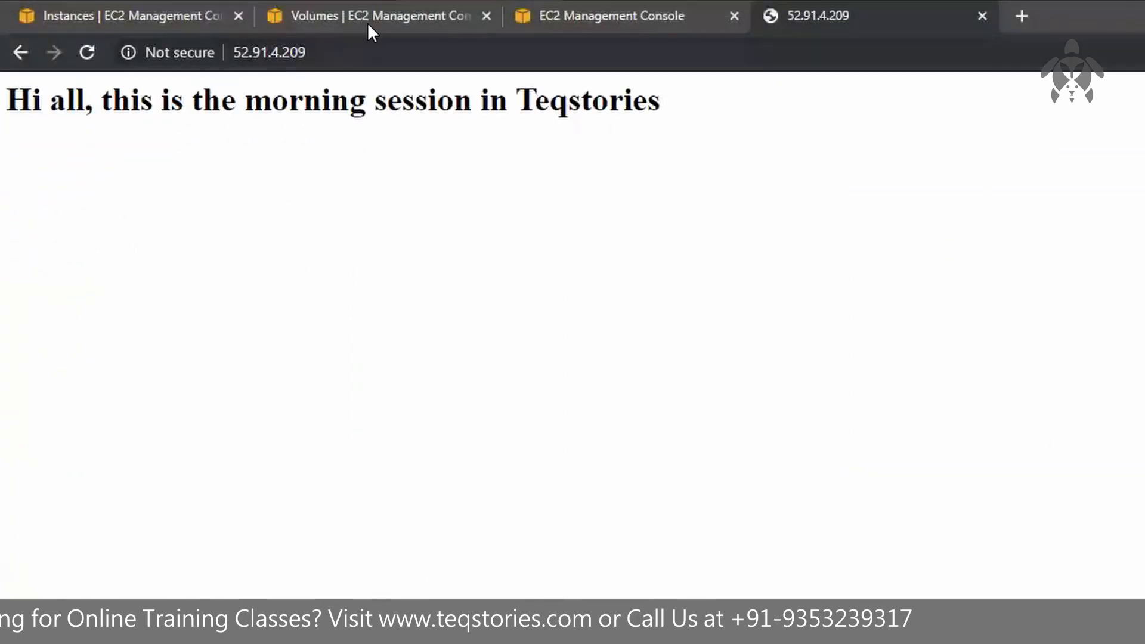
click(398, 12)
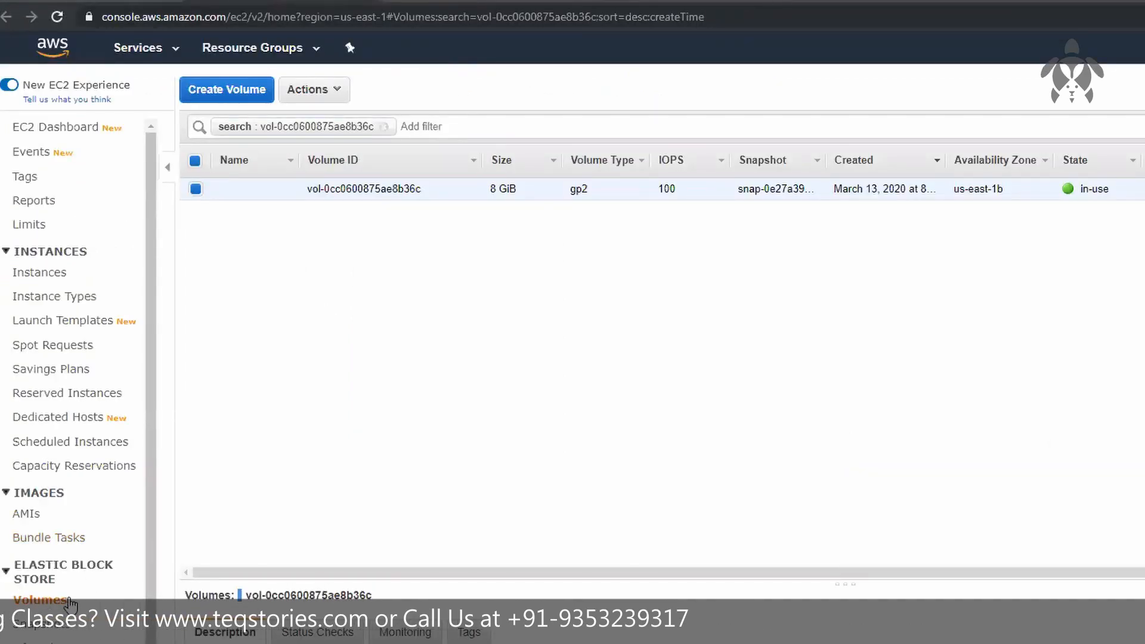
click(49, 632)
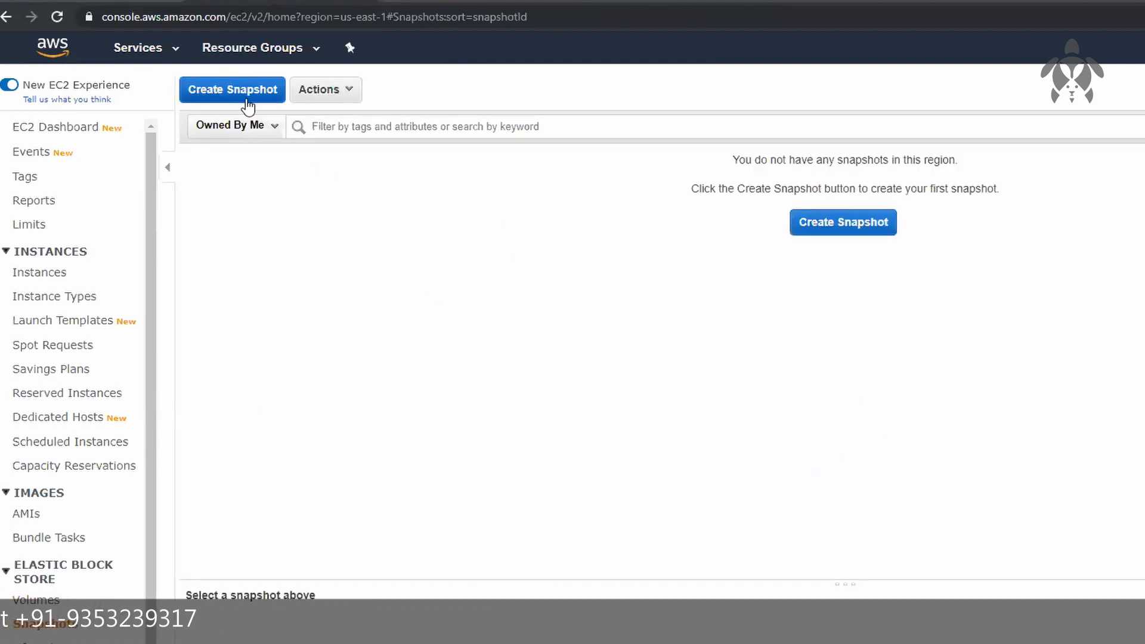
click(25, 601)
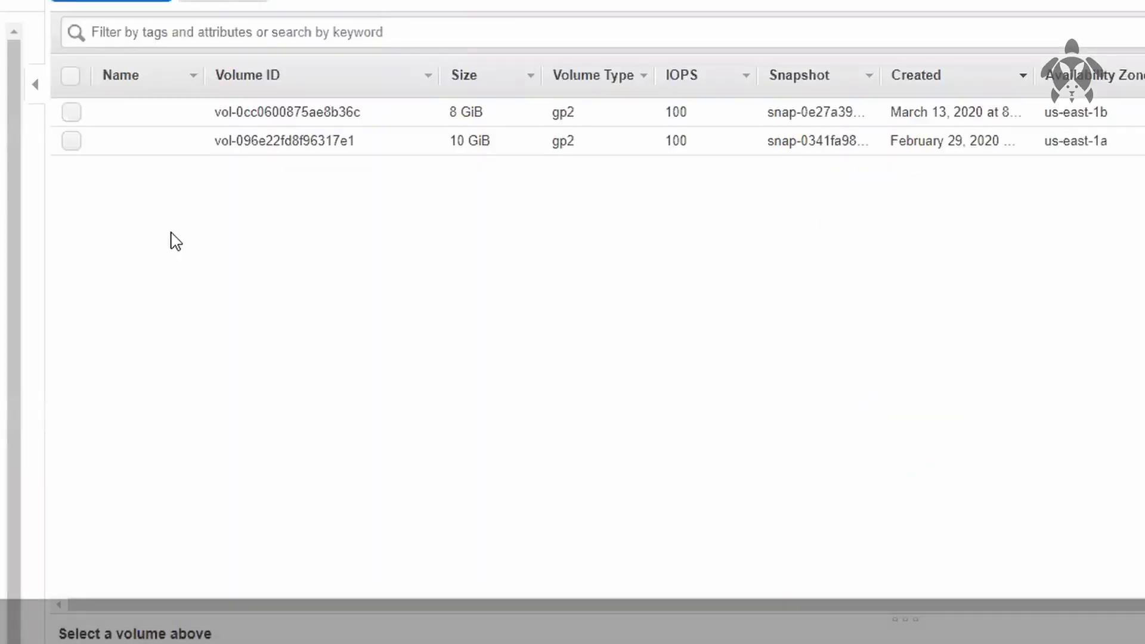
Step: Create a snapshot of the 8 GiB us-east-1b volume with the description "this is customized http website" and close the confirmation
right_click(304, 140)
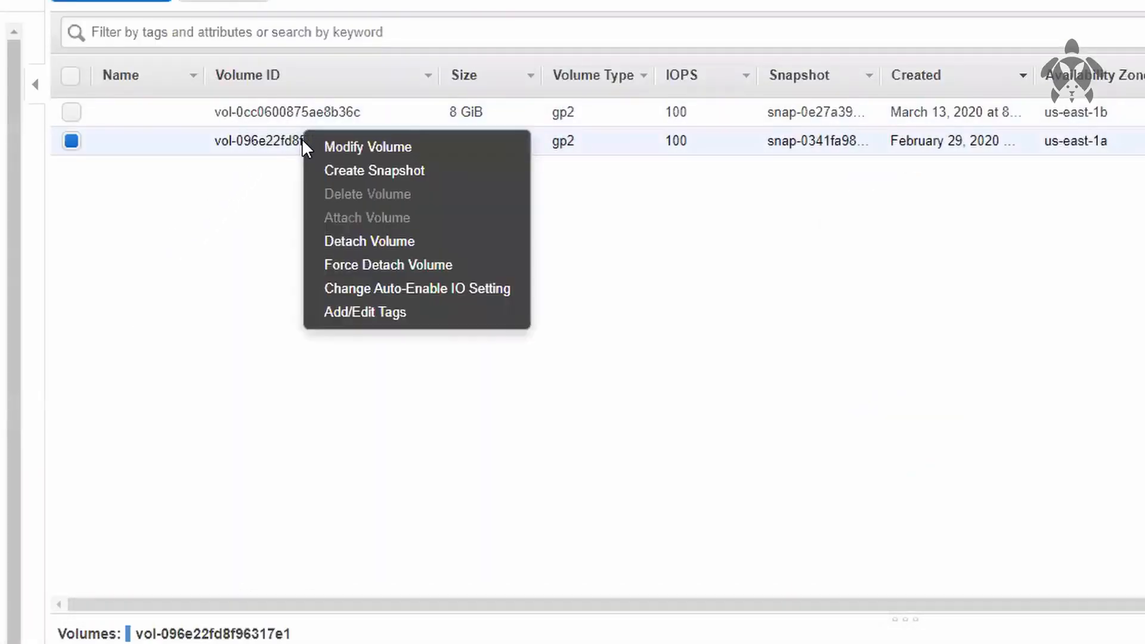
click(381, 123)
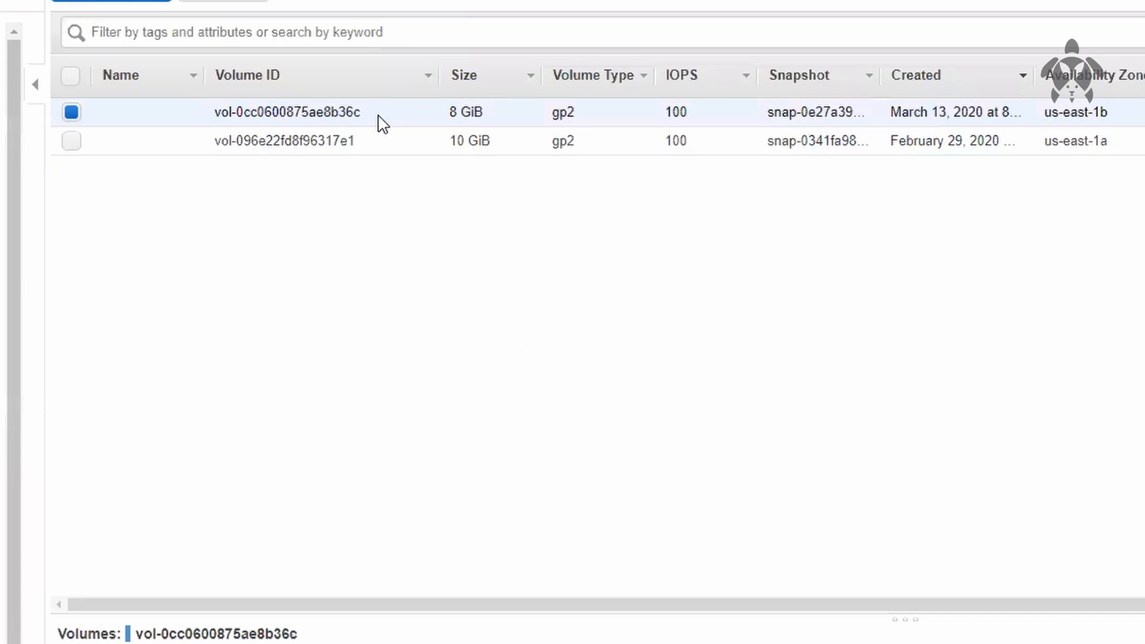
right_click(382, 123)
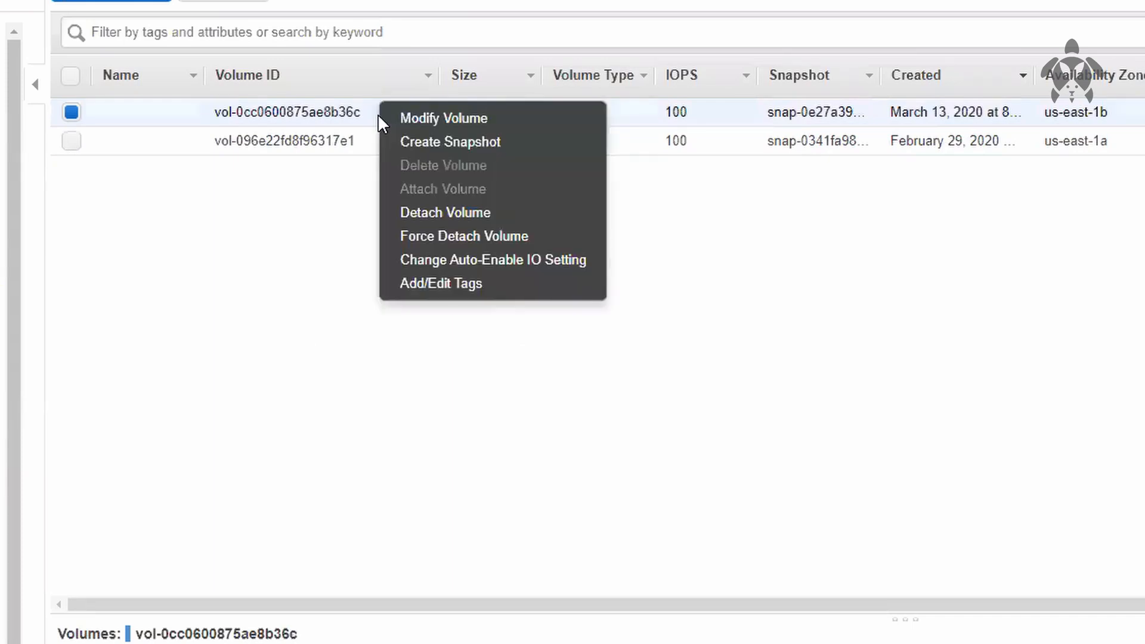
click(539, 140)
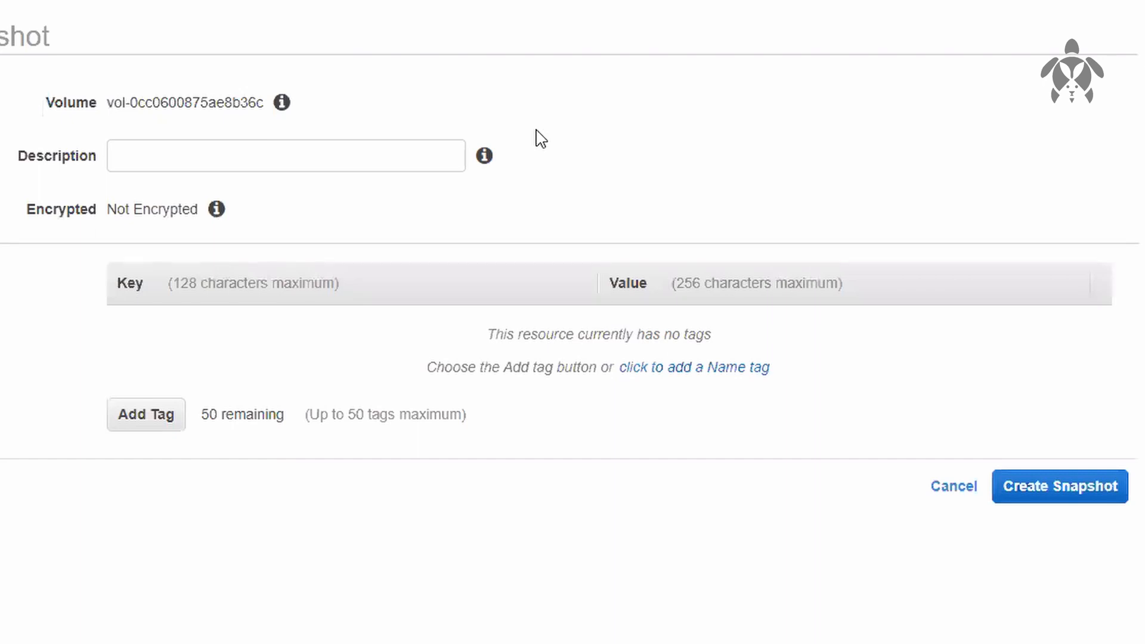
click(392, 152)
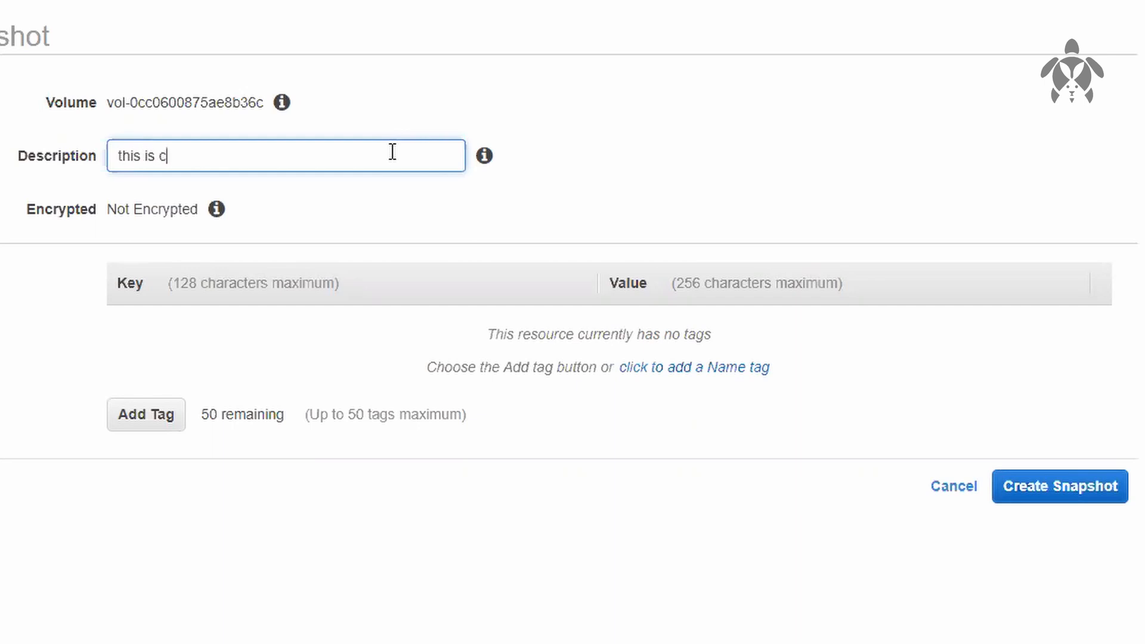
text(this is customized http)
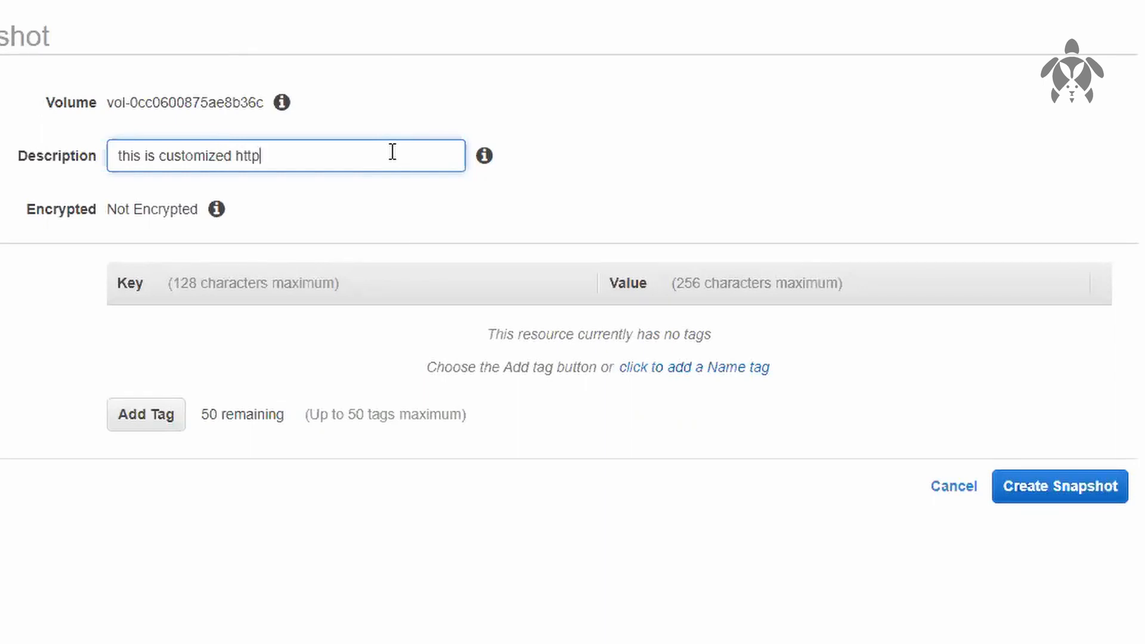
text( website)
click(1058, 486)
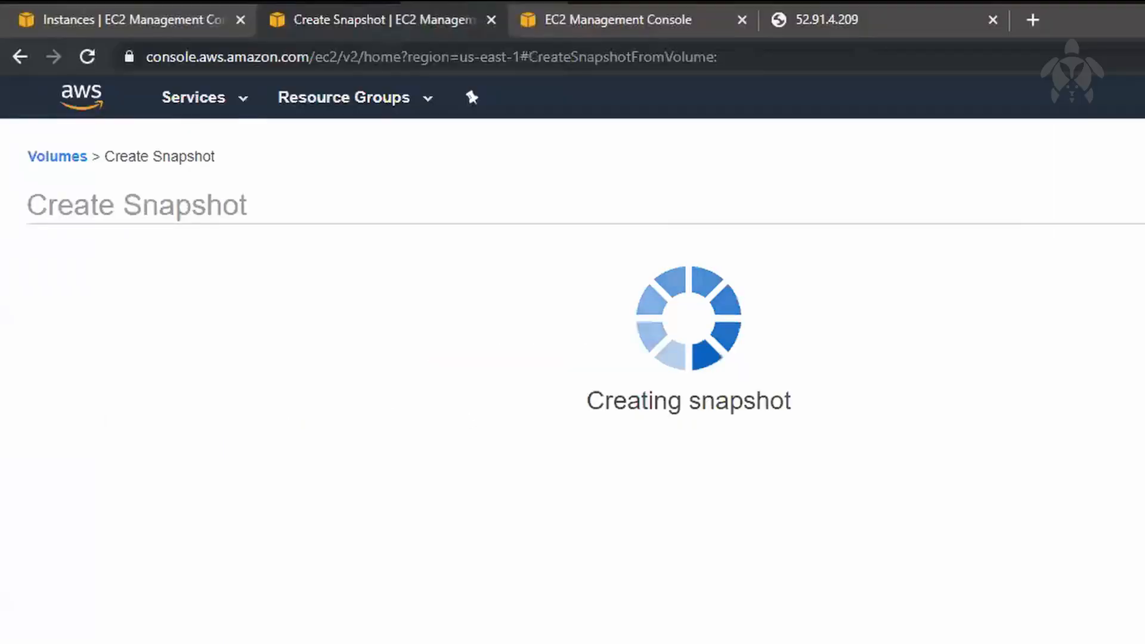
click(1002, 396)
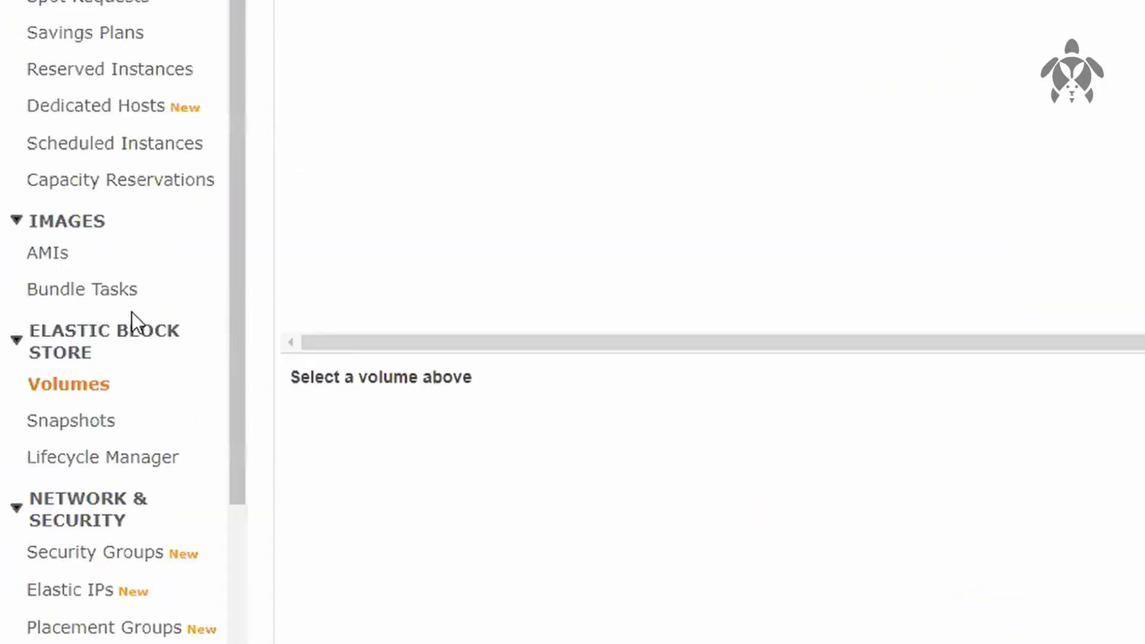
Step: Check the new snapshot's description in the snapshots list and view the website at 52.91.4.209
click(70, 549)
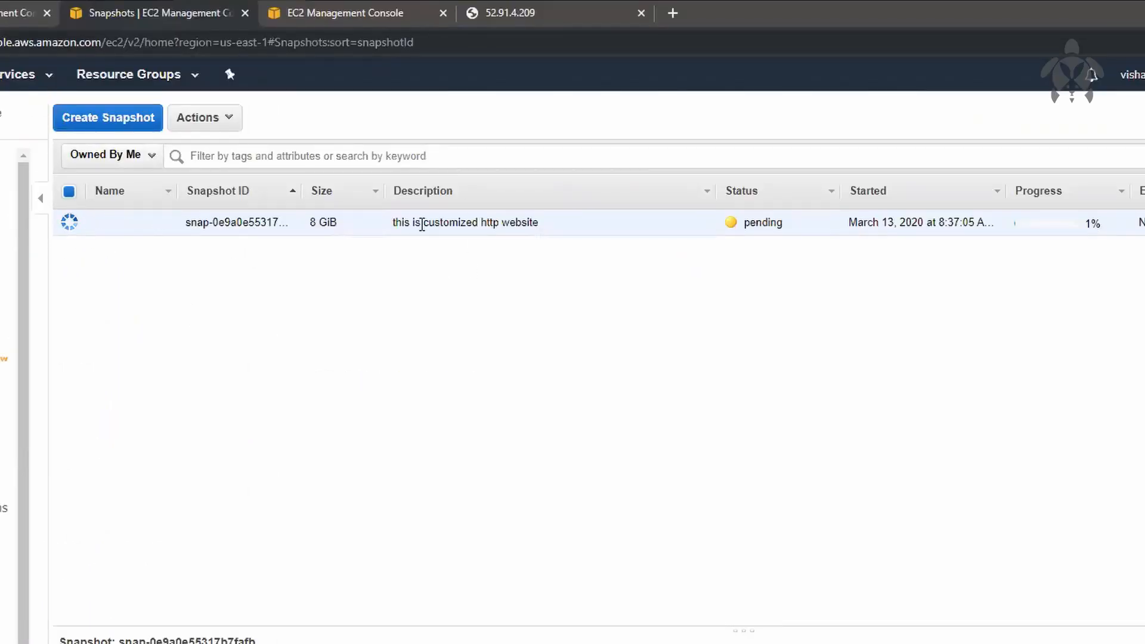
drag(396, 222, 539, 223)
click(607, 341)
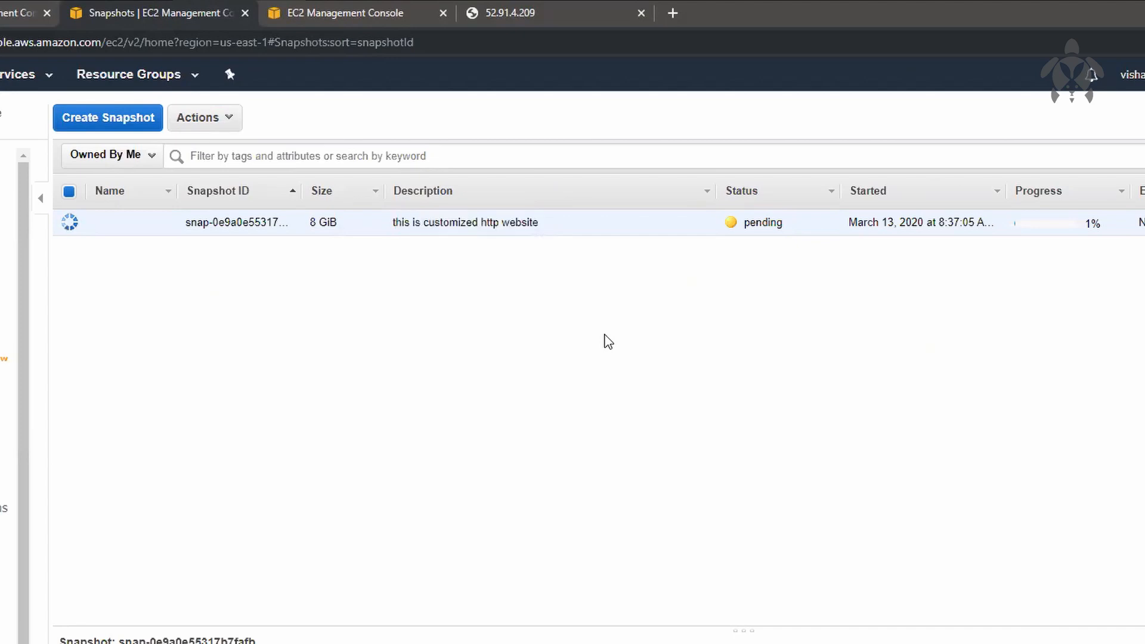
click(510, 12)
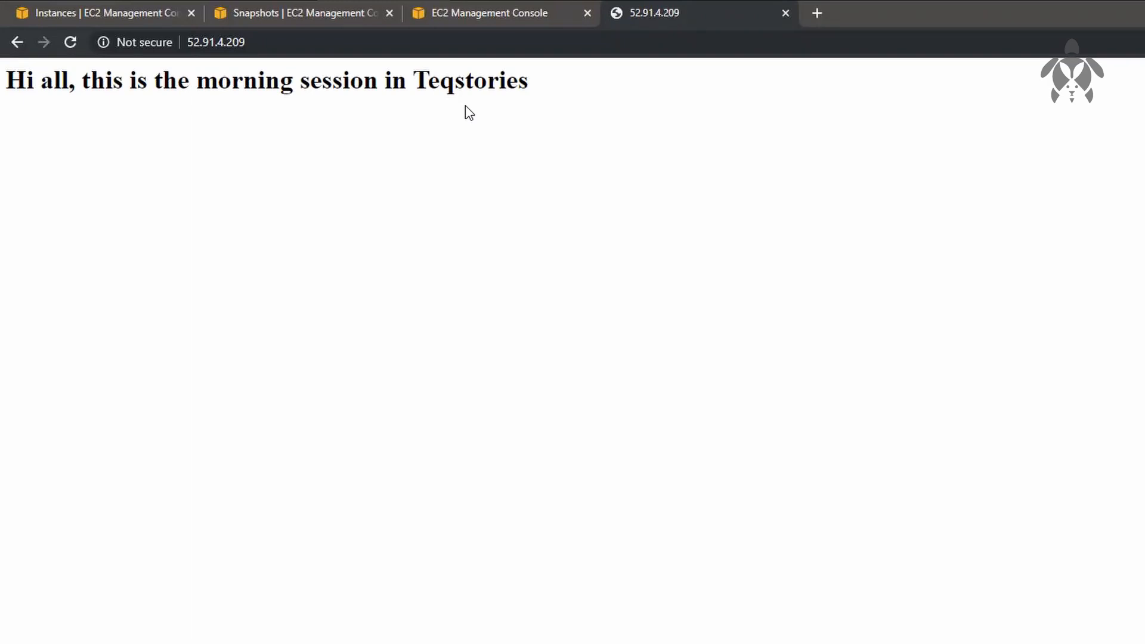
Step: Return to the snapshots list and name the 8 GiB snapshot "my snap"
click(331, 15)
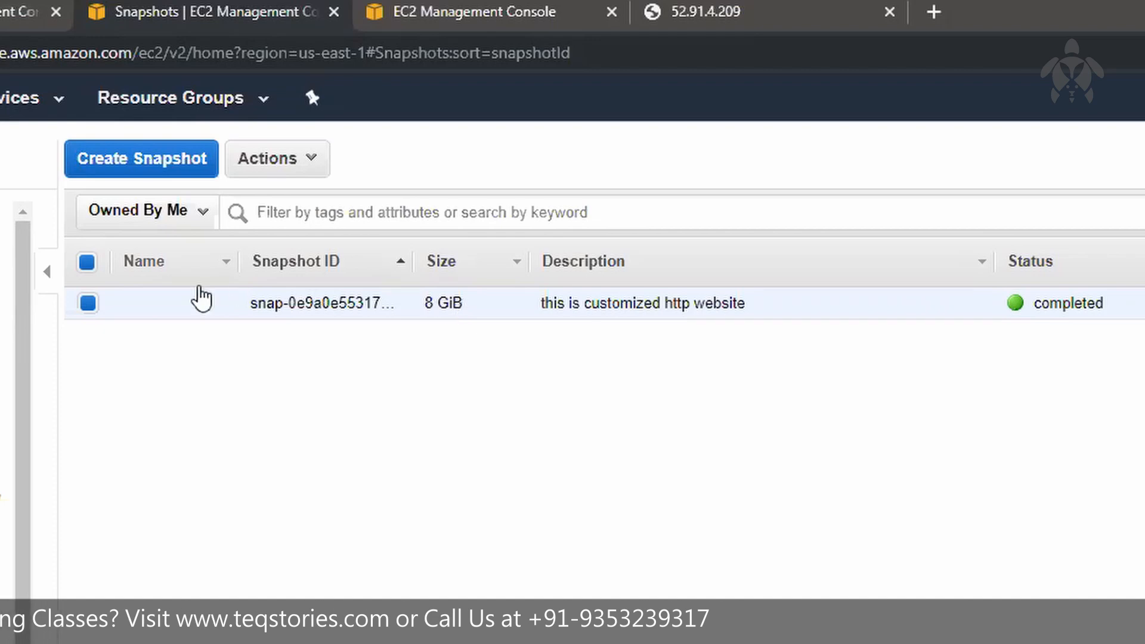
click(217, 302)
text(m)
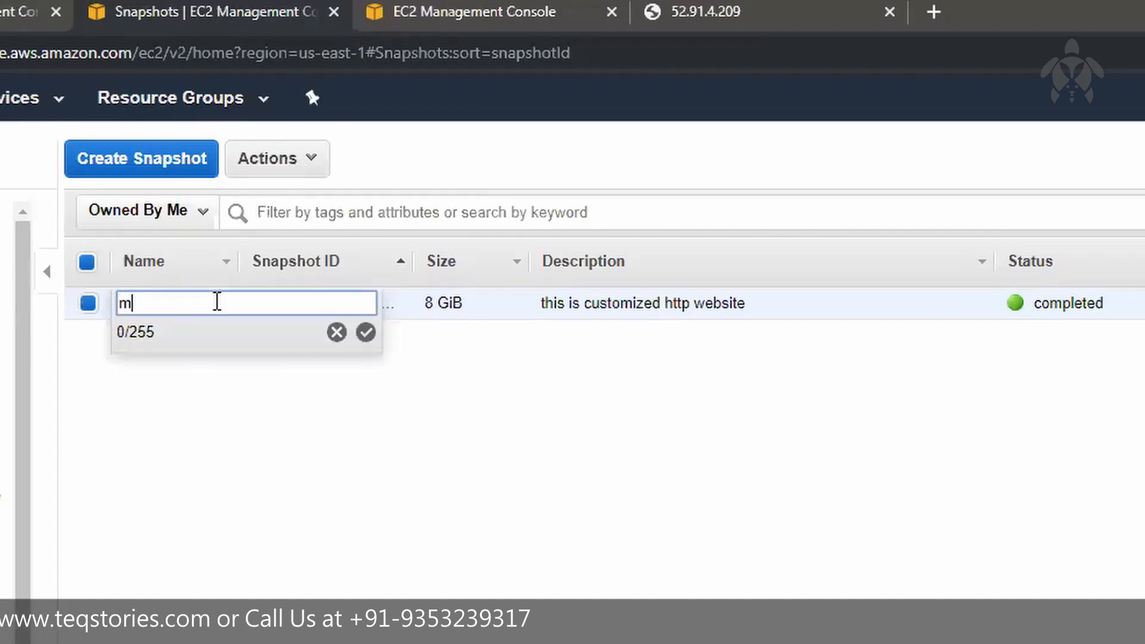
text(y snap)
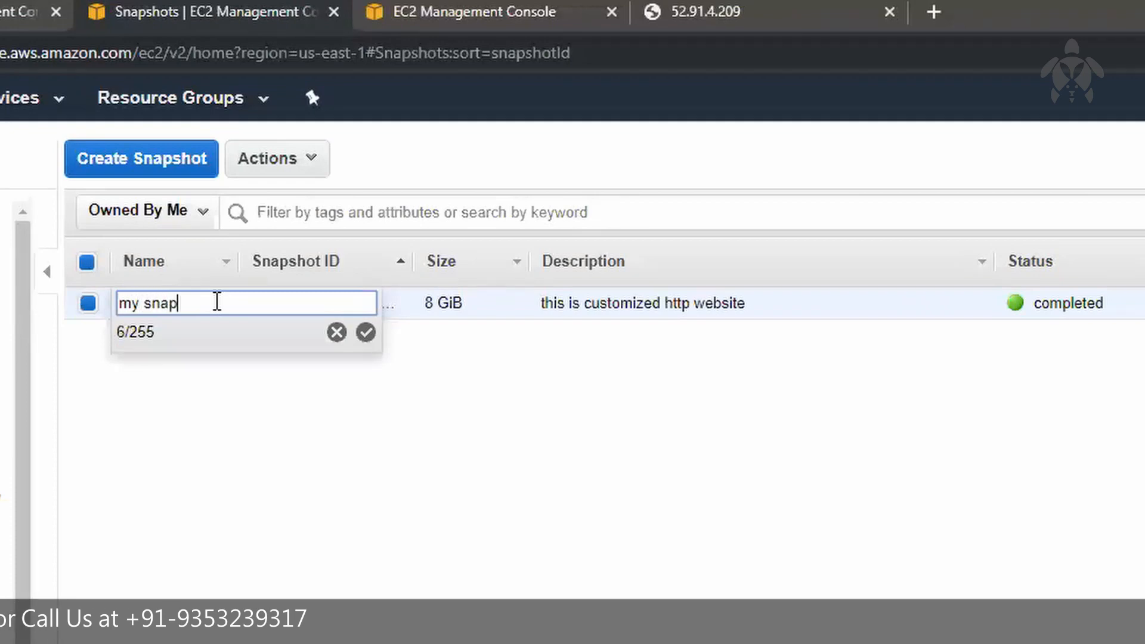
key(Return)
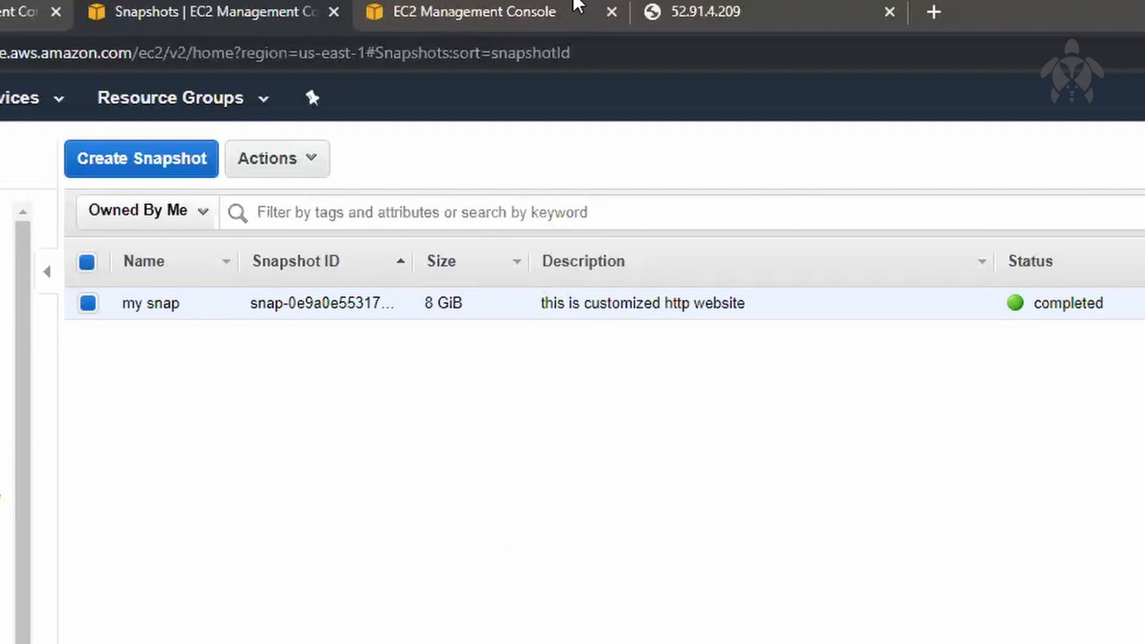
Step: Switch to the SSH terminal and uninstall Apache from the server by running "sudo yum remove httpd -y"
click(1050, 9)
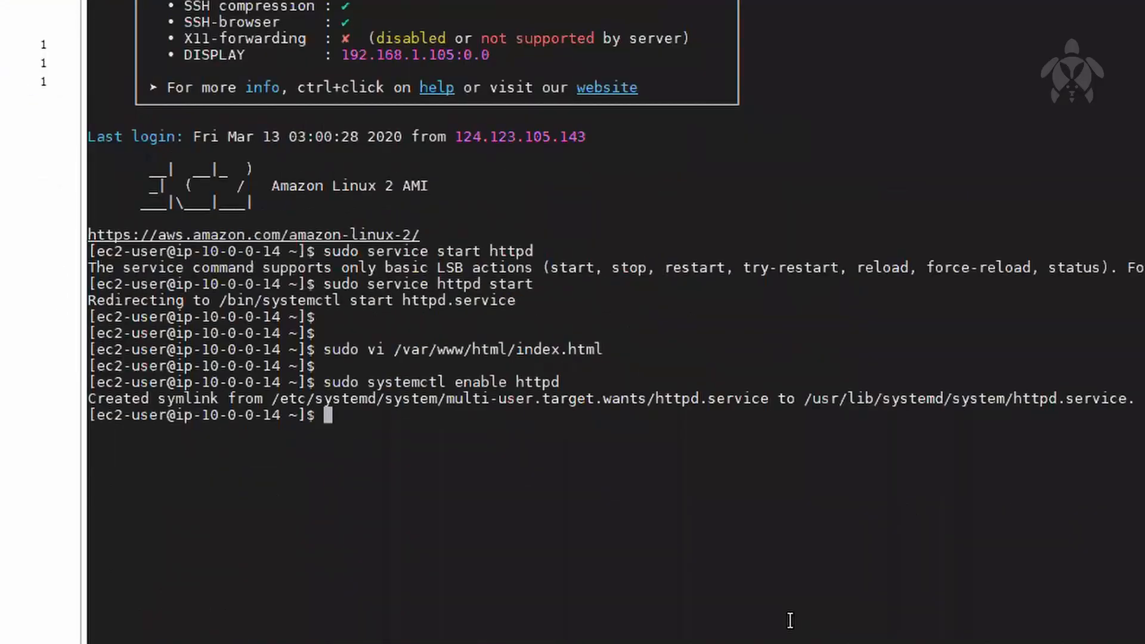
text(sudo yum remove h)
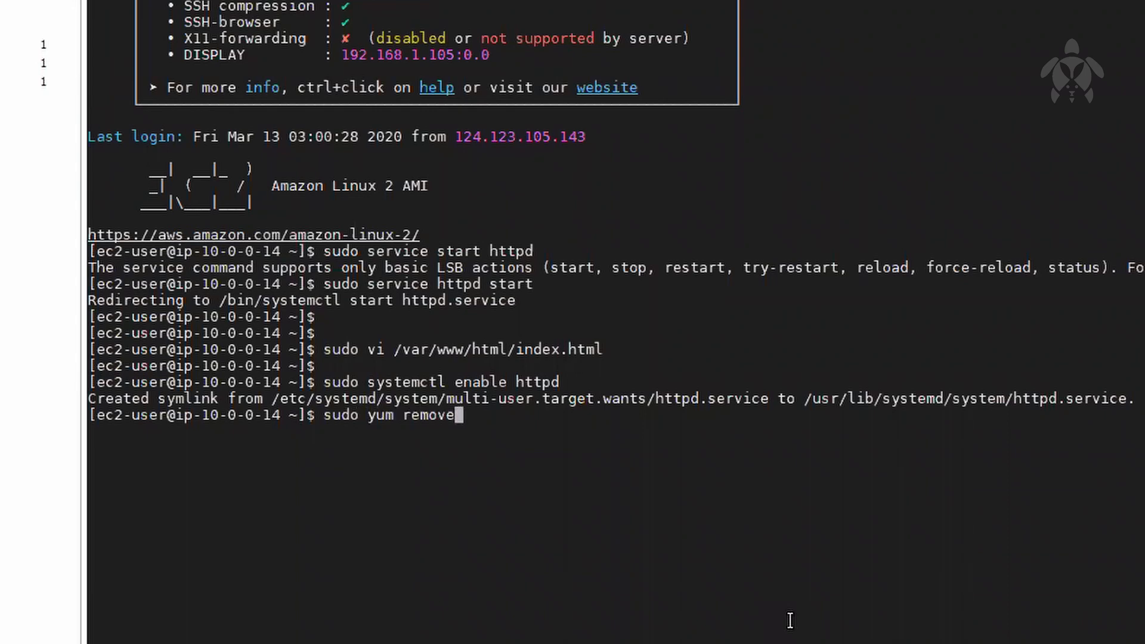
text(ttpd -y)
key(Return)
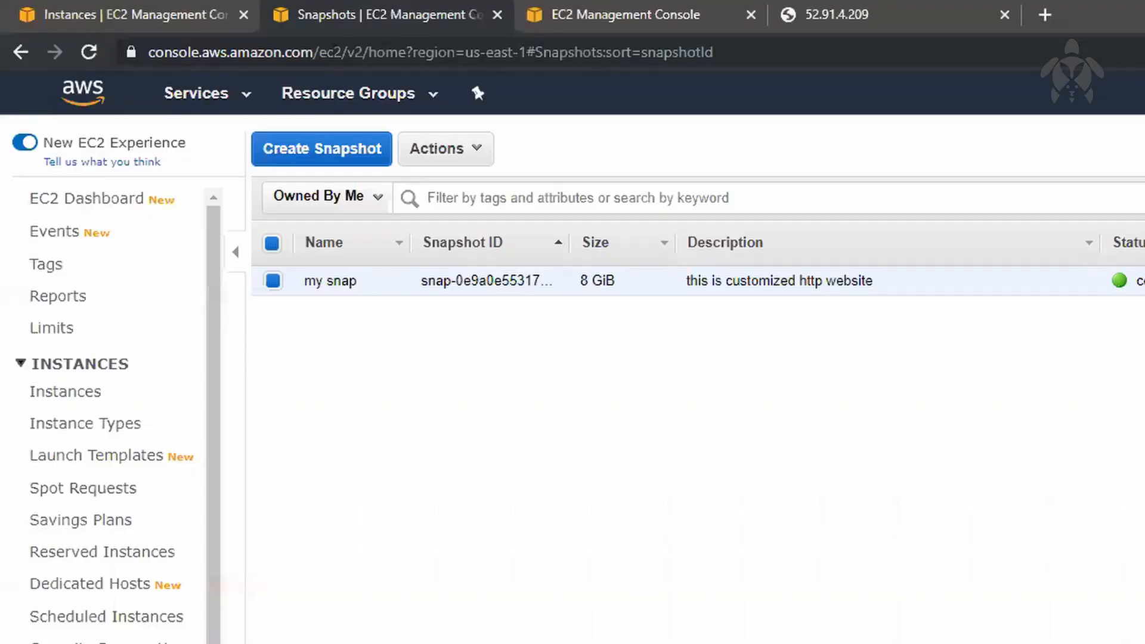
Step: Return to the browser and reload the website at 52.91.4.209 to check whether it still loads
click(794, 13)
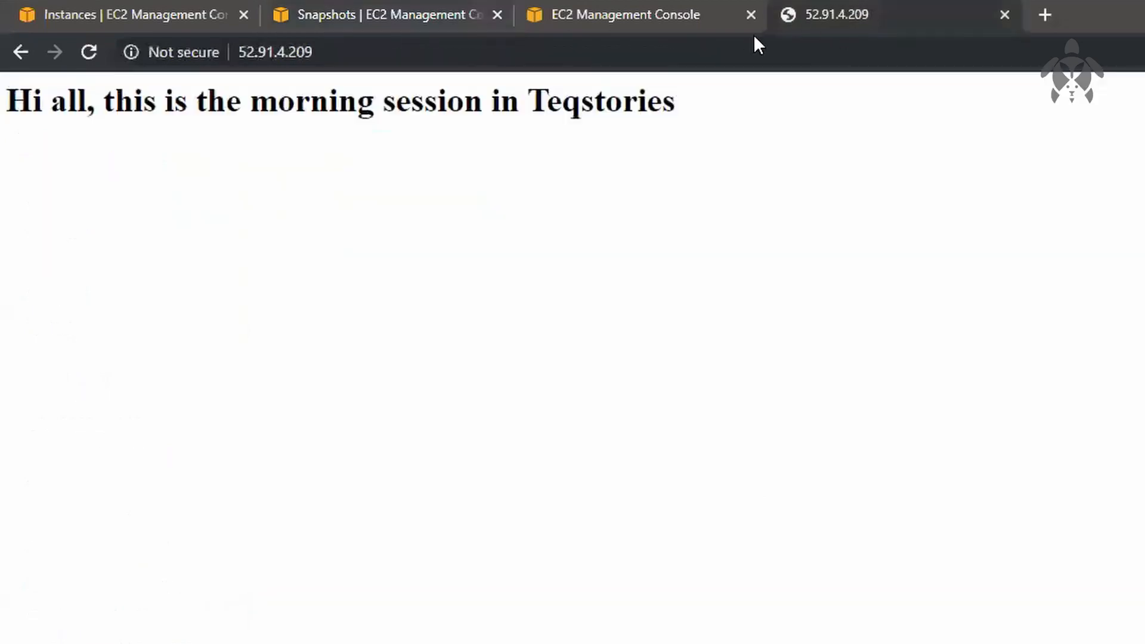
click(703, 52)
key(Return)
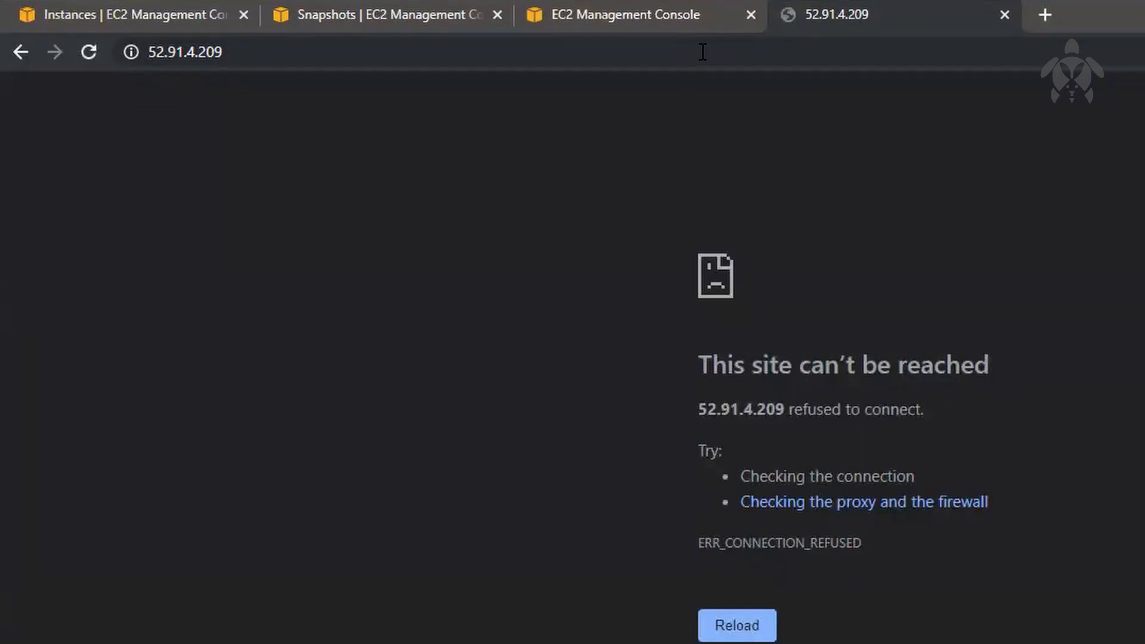
key(F5)
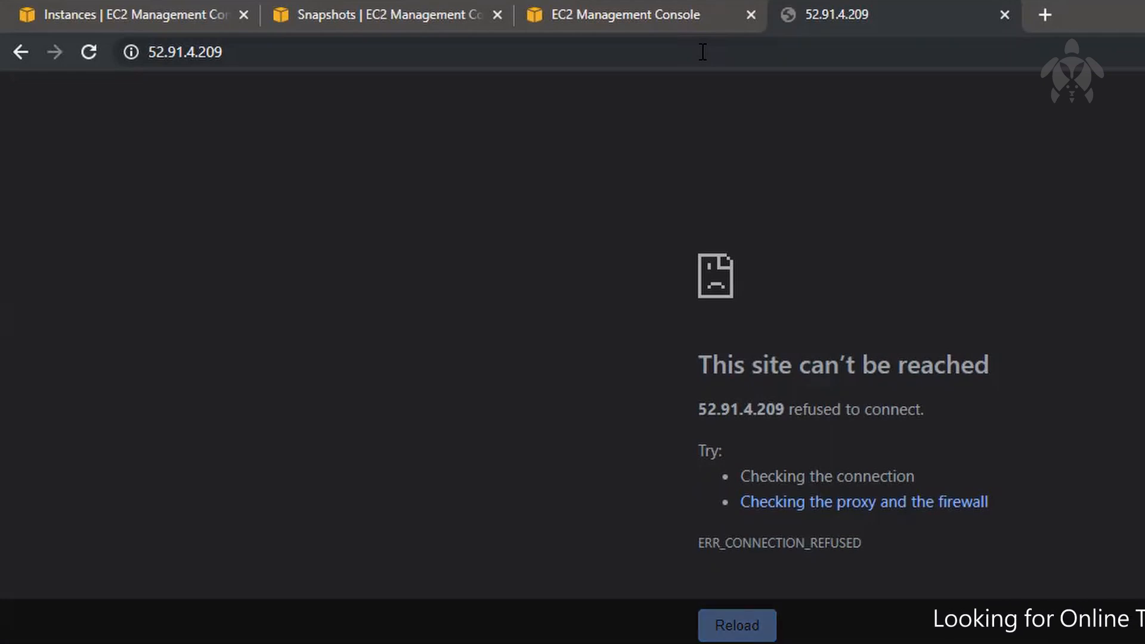
key(F5)
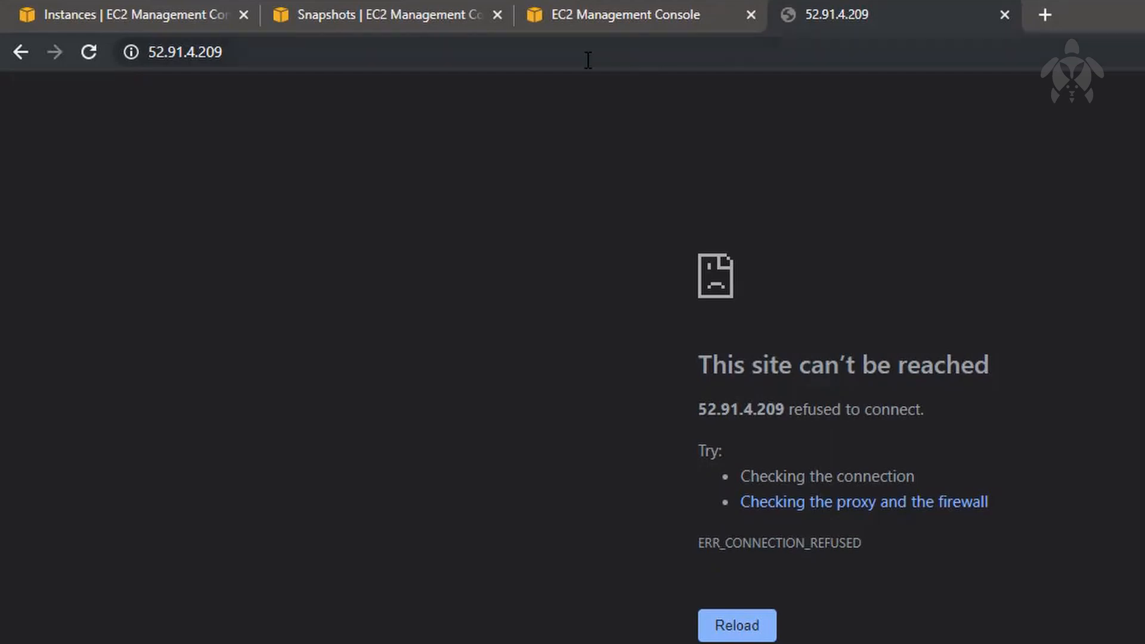
Step: Close the security group and website pages, and select the 8 GiB us-east-1b volume in the EBS volumes list
click(403, 22)
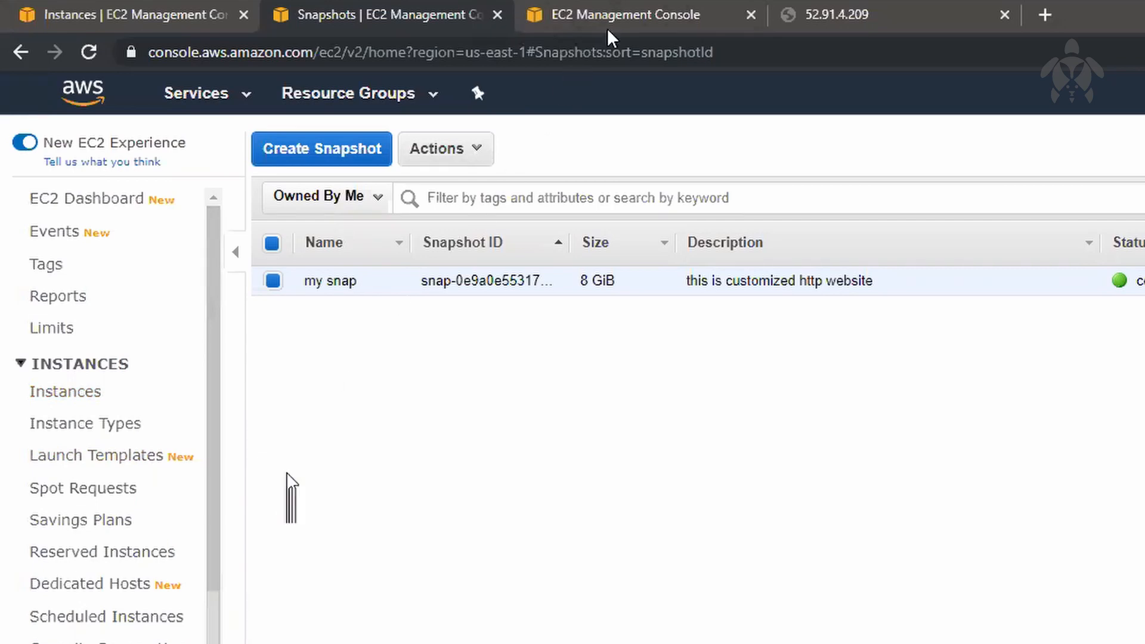
click(705, 11)
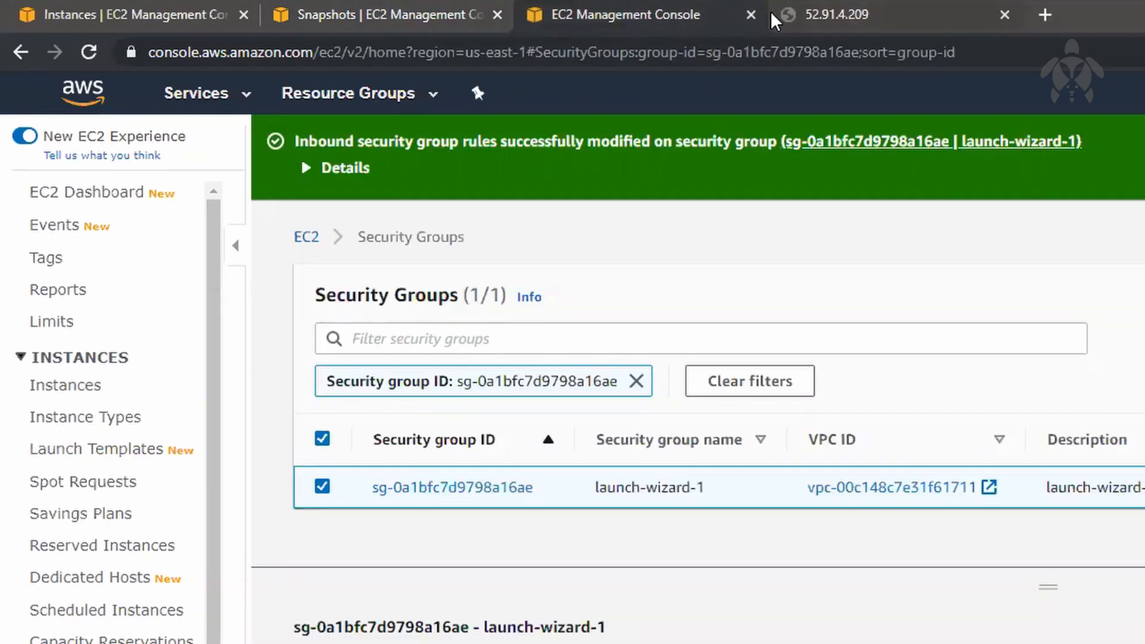
click(753, 15)
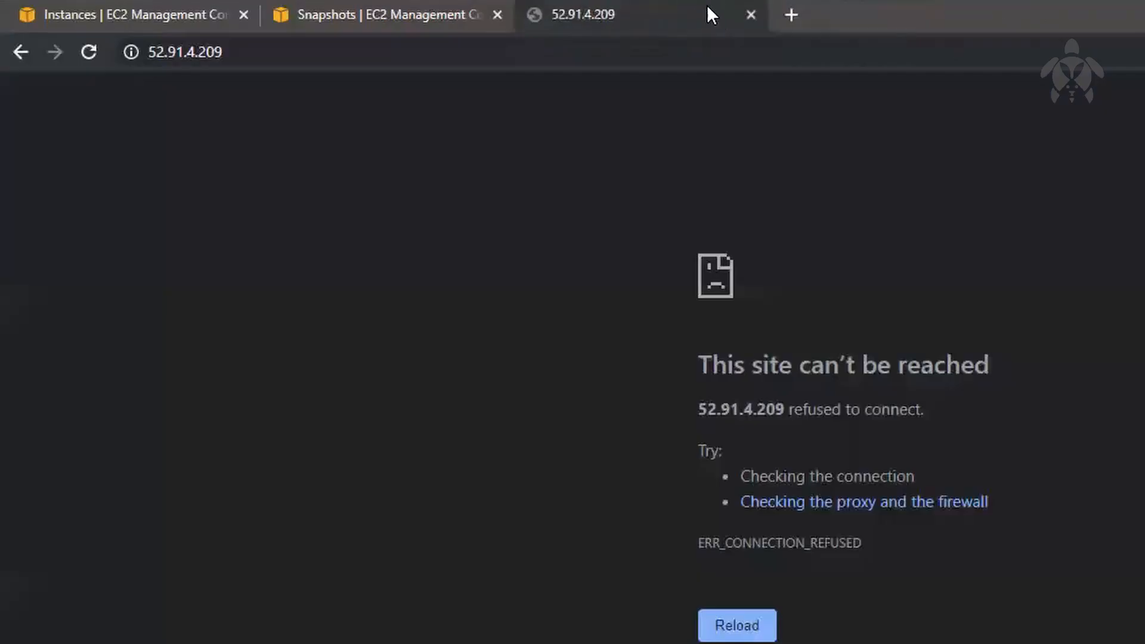
click(751, 14)
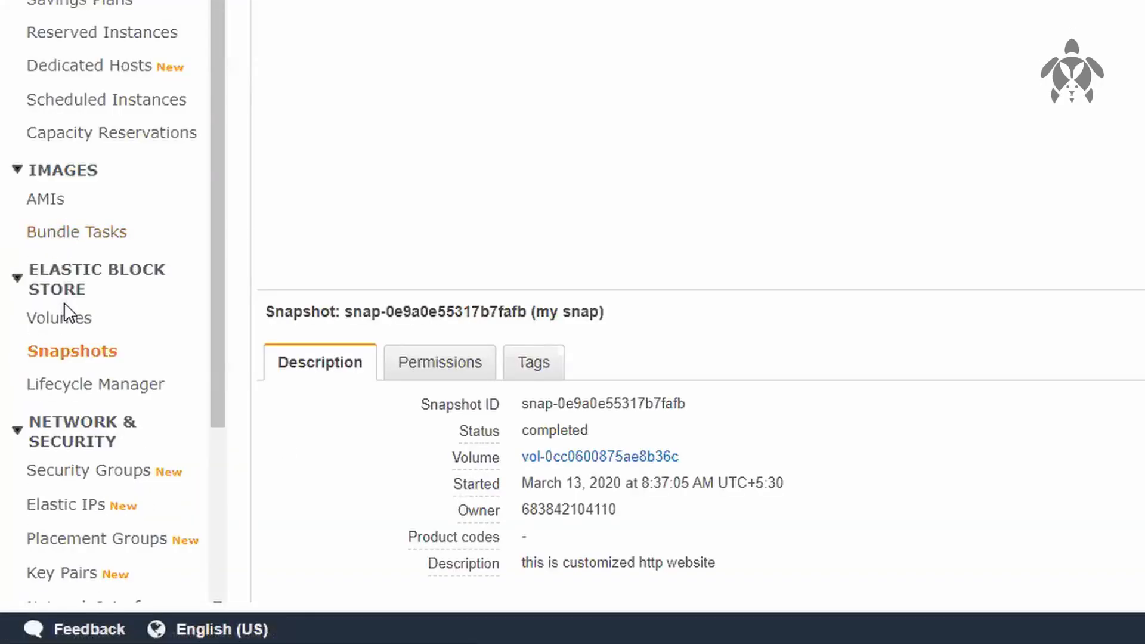
click(78, 320)
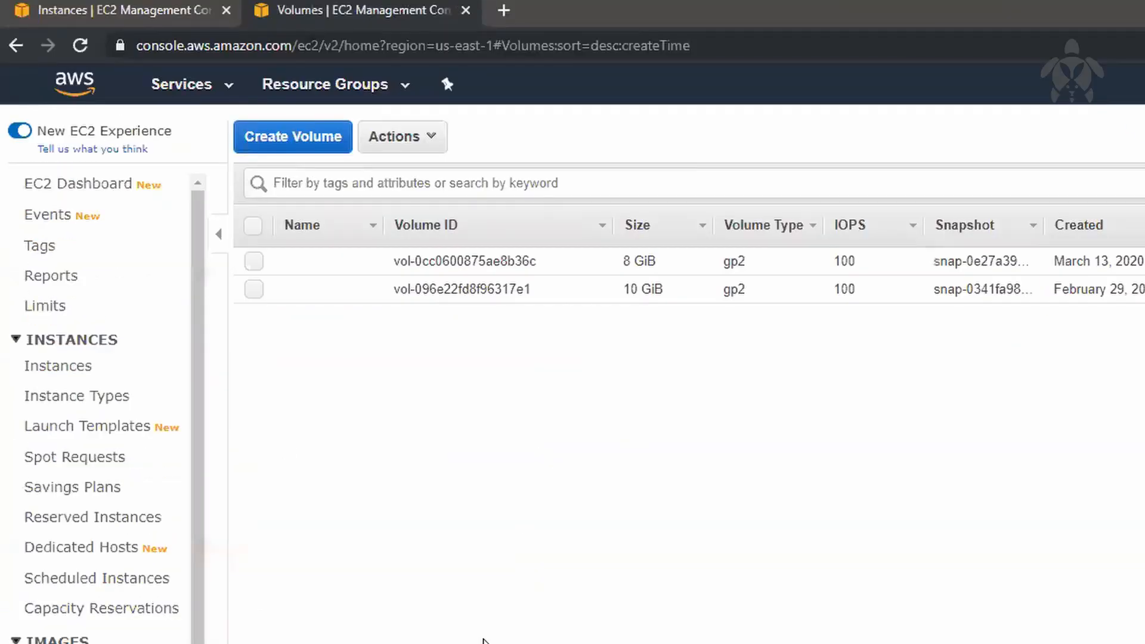
click(800, 267)
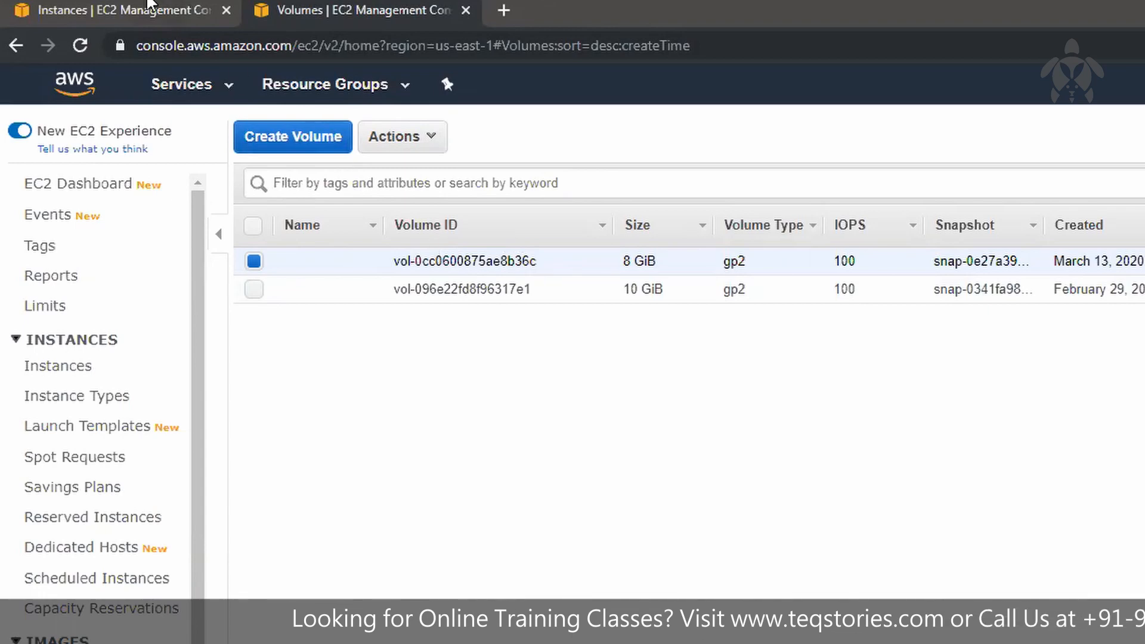
Step: Stop the us-east-1b t2.micro instance and refresh the instances list
click(149, 10)
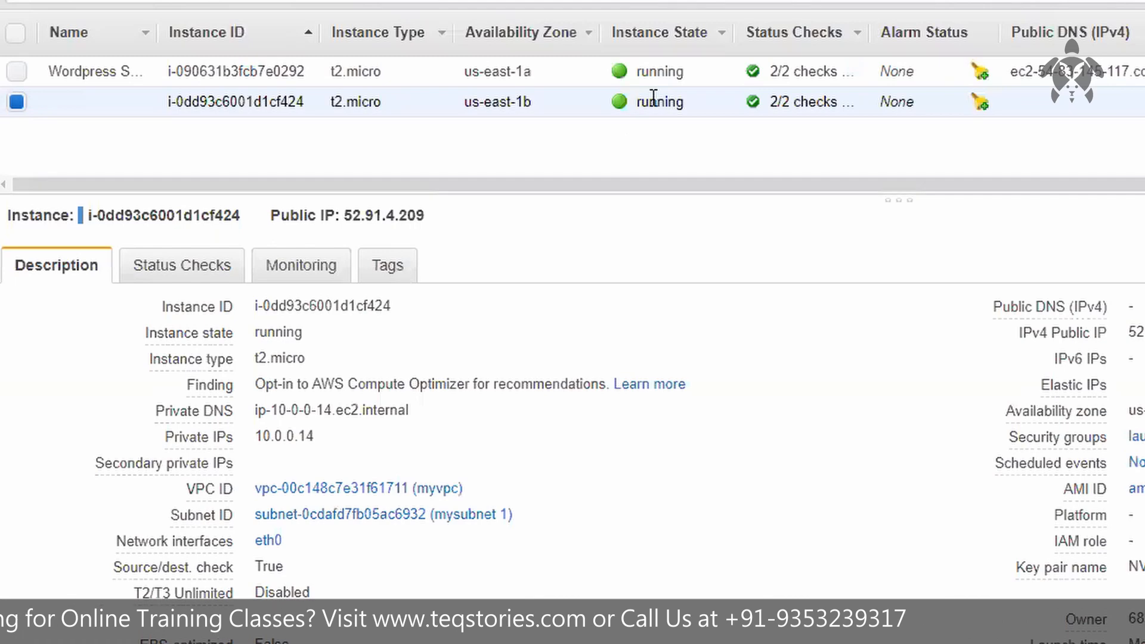
right_click(654, 97)
mouse_move(796, 225)
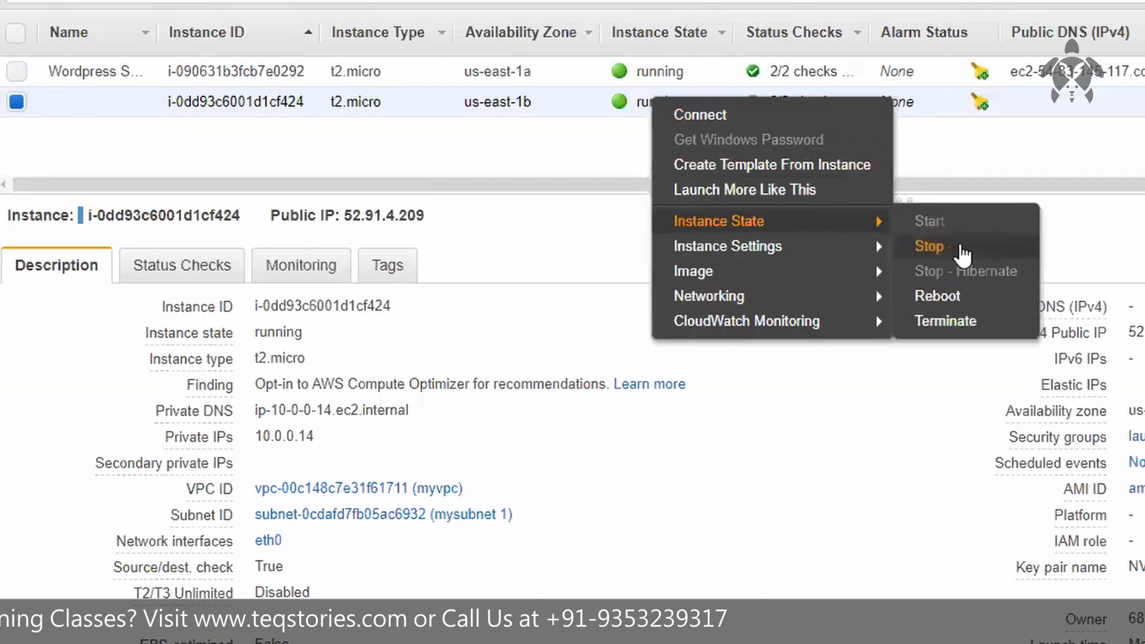
click(929, 246)
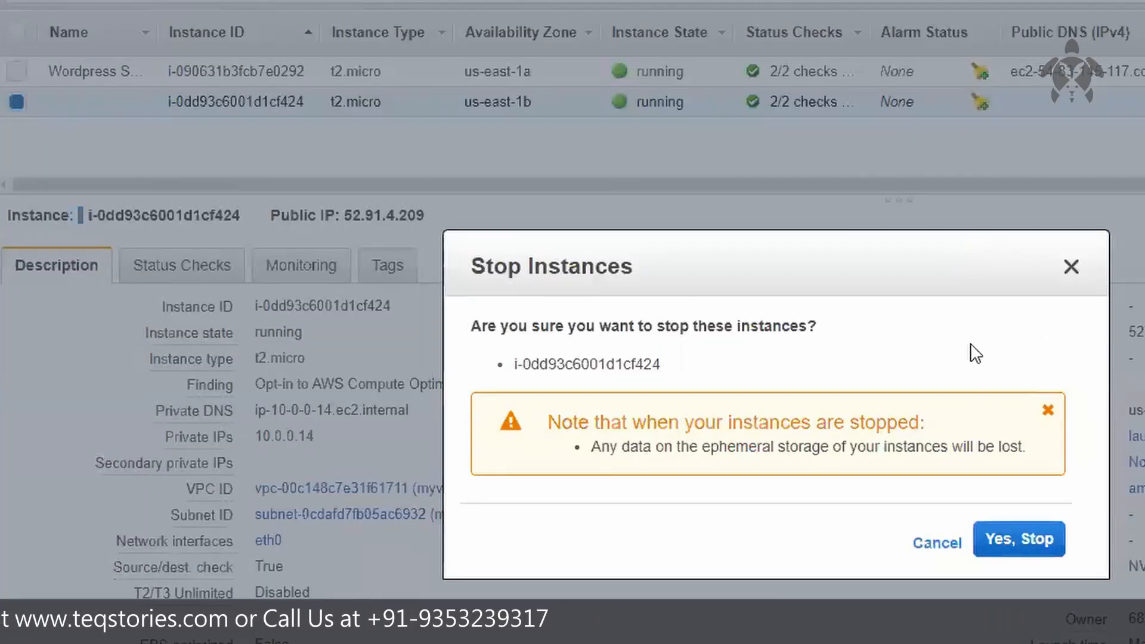
click(1022, 545)
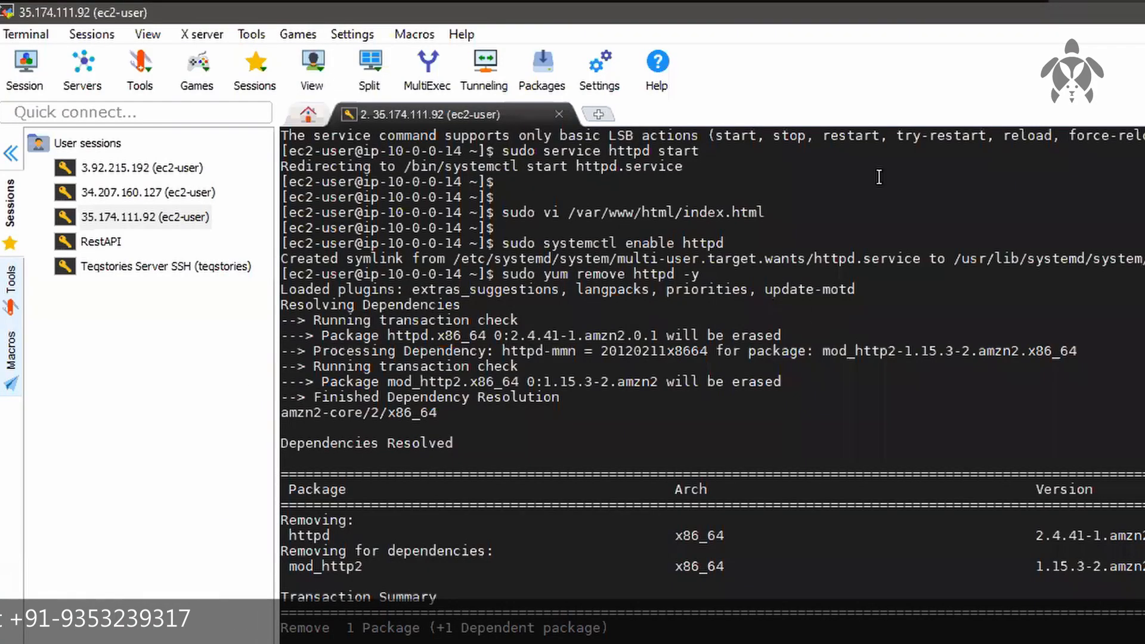
mouse_move(484, 3)
click(546, 77)
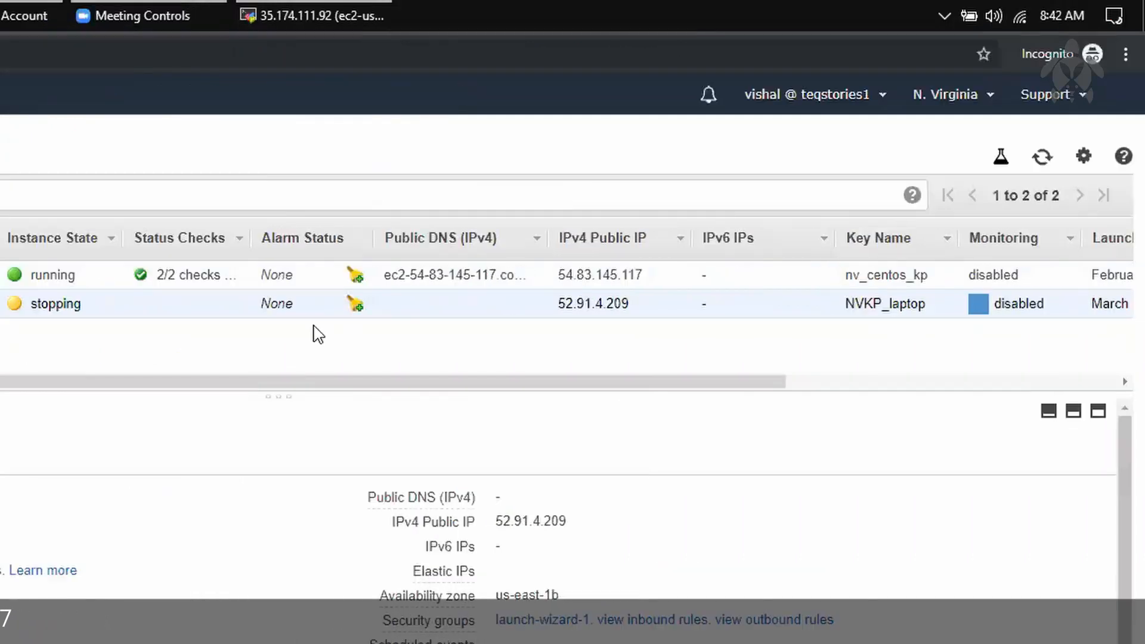
click(1038, 162)
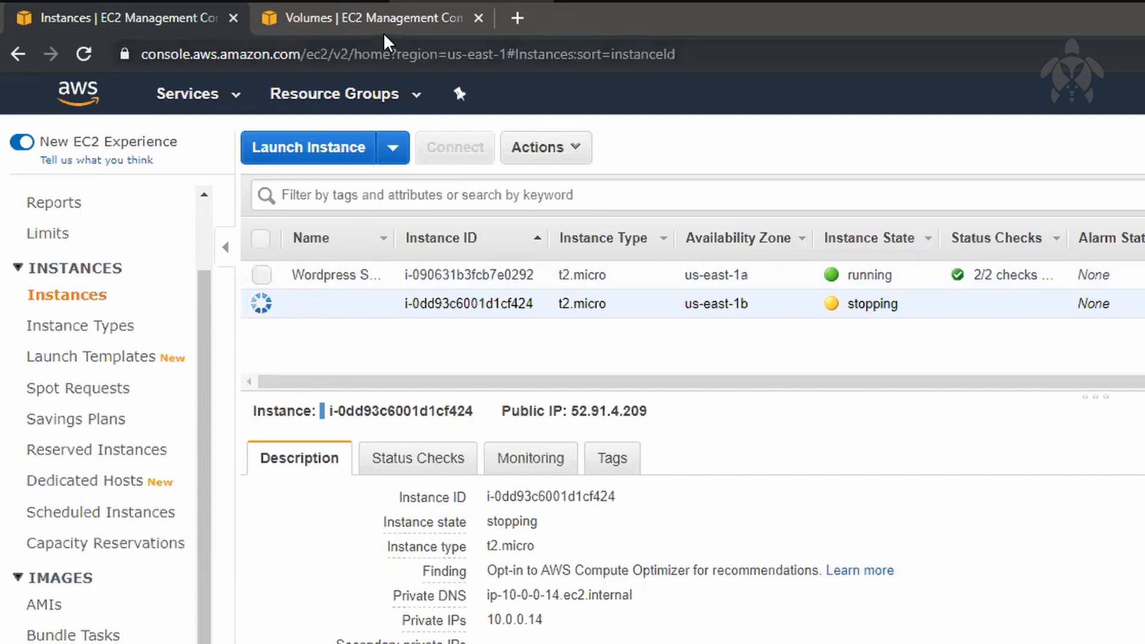
Step: Start creating a volume from the "my snap" snapshot and check the allowed size range
click(409, 18)
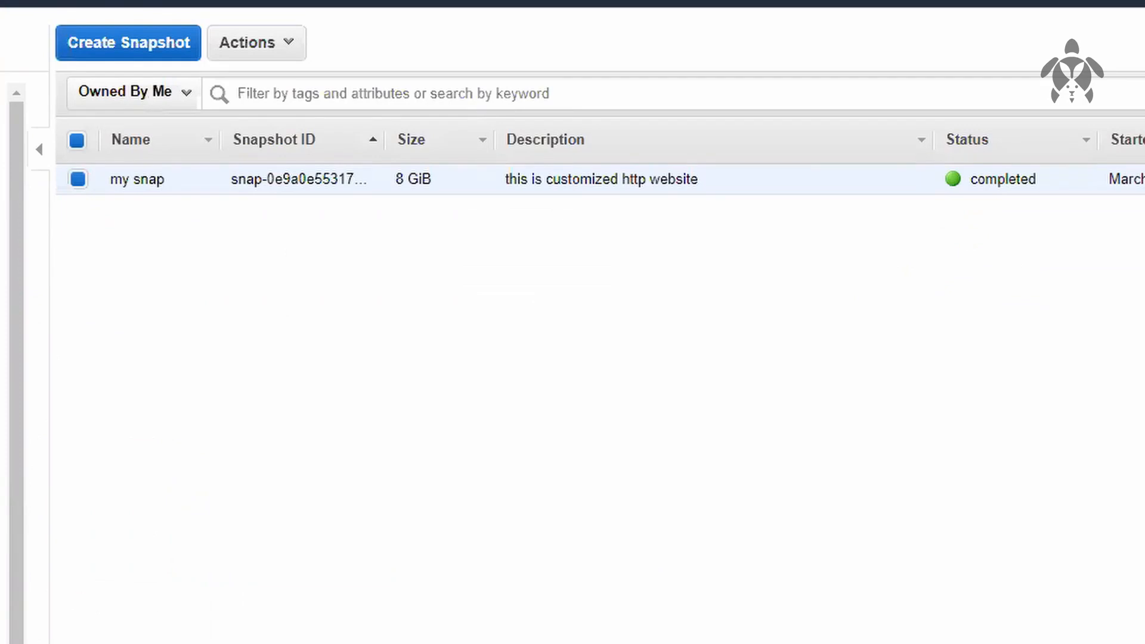
right_click(537, 183)
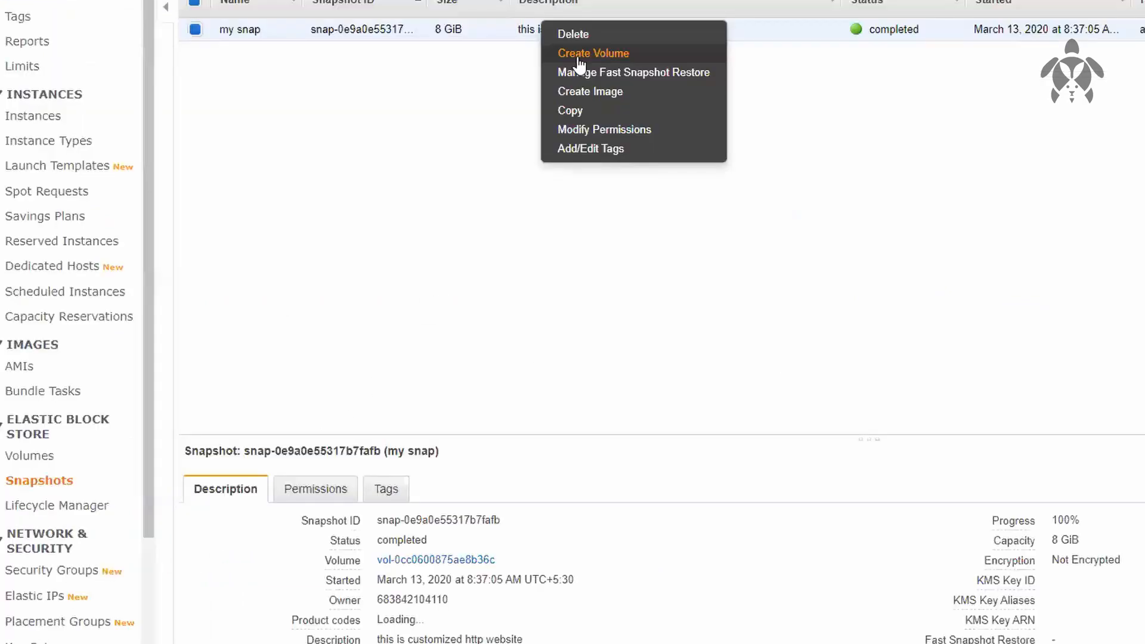
click(583, 227)
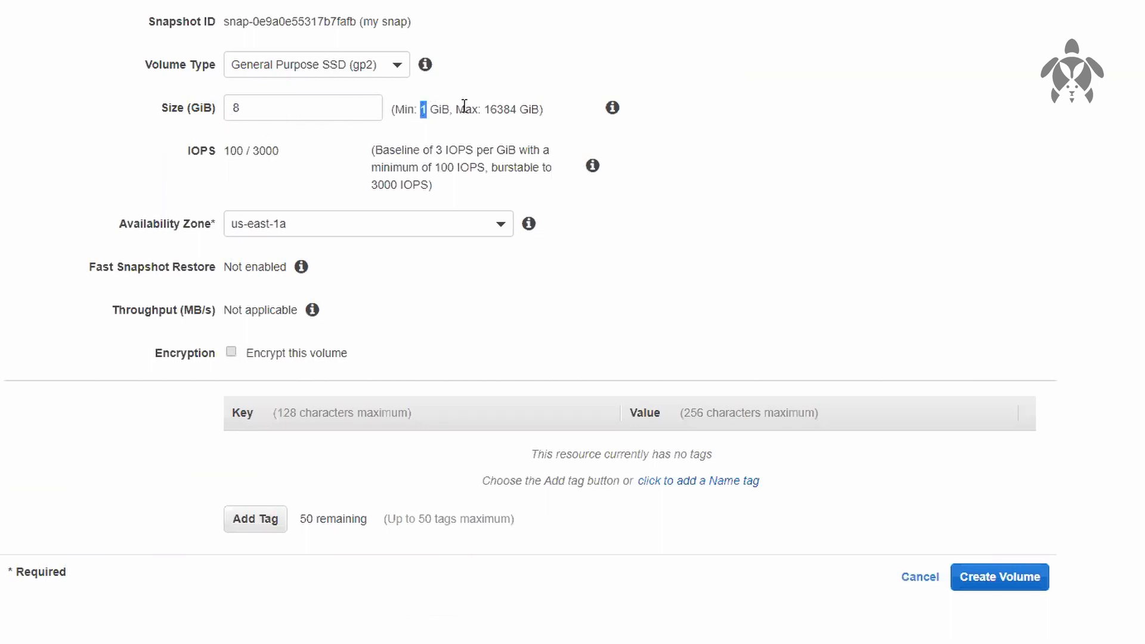
double_click(504, 107)
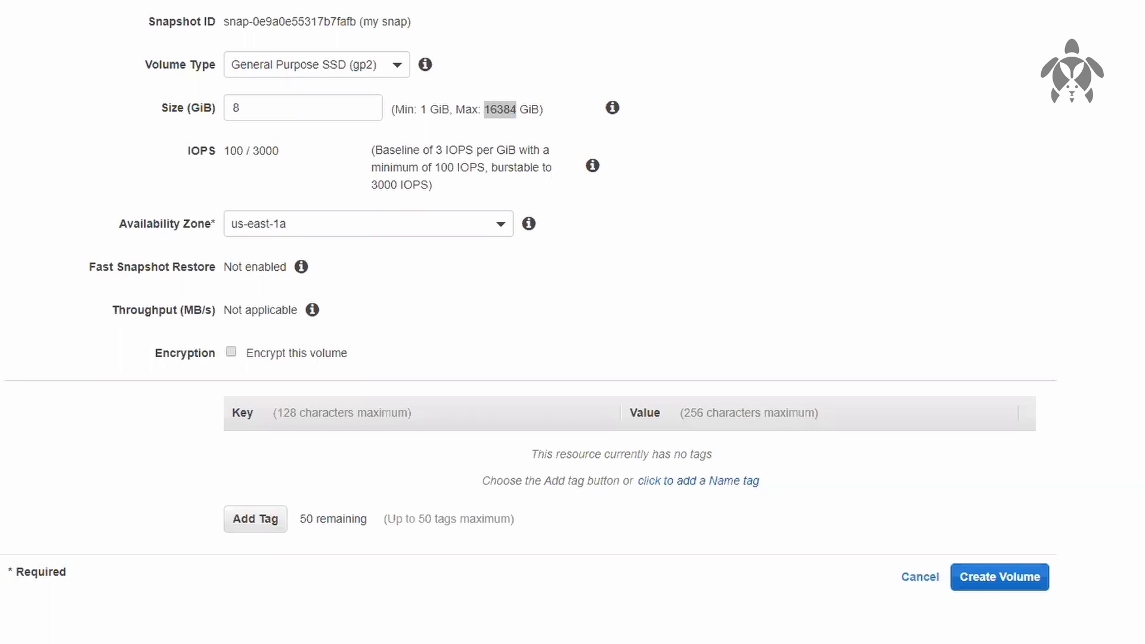
click(812, 100)
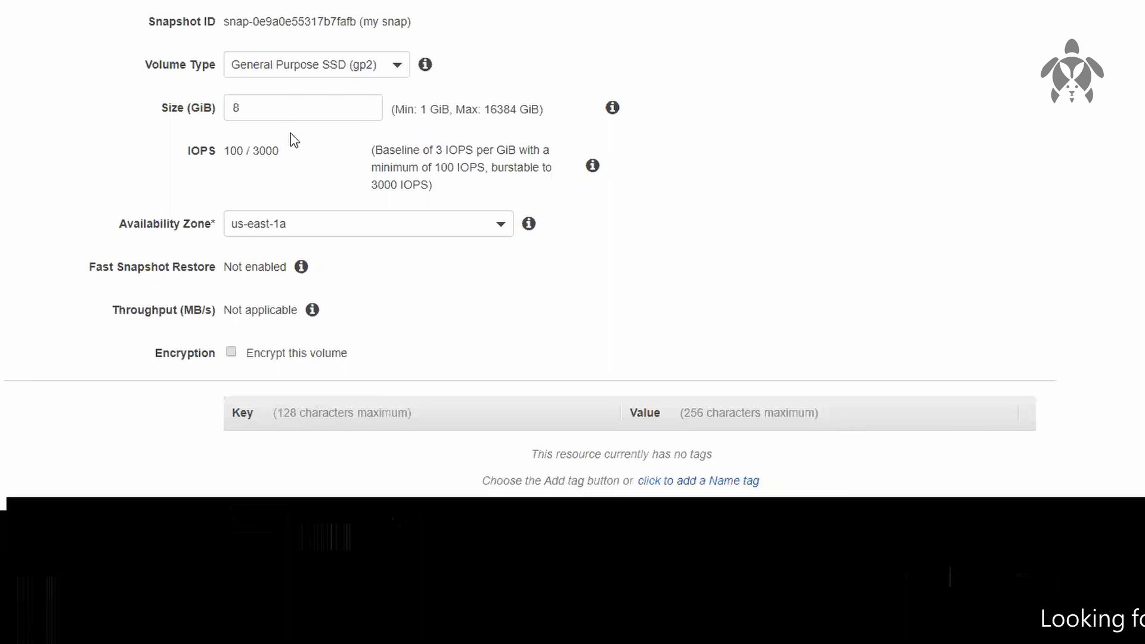
Step: Try volume sizes of 4 and 80 GiB, and restore the size to 8 GiB
drag(258, 113, 205, 109)
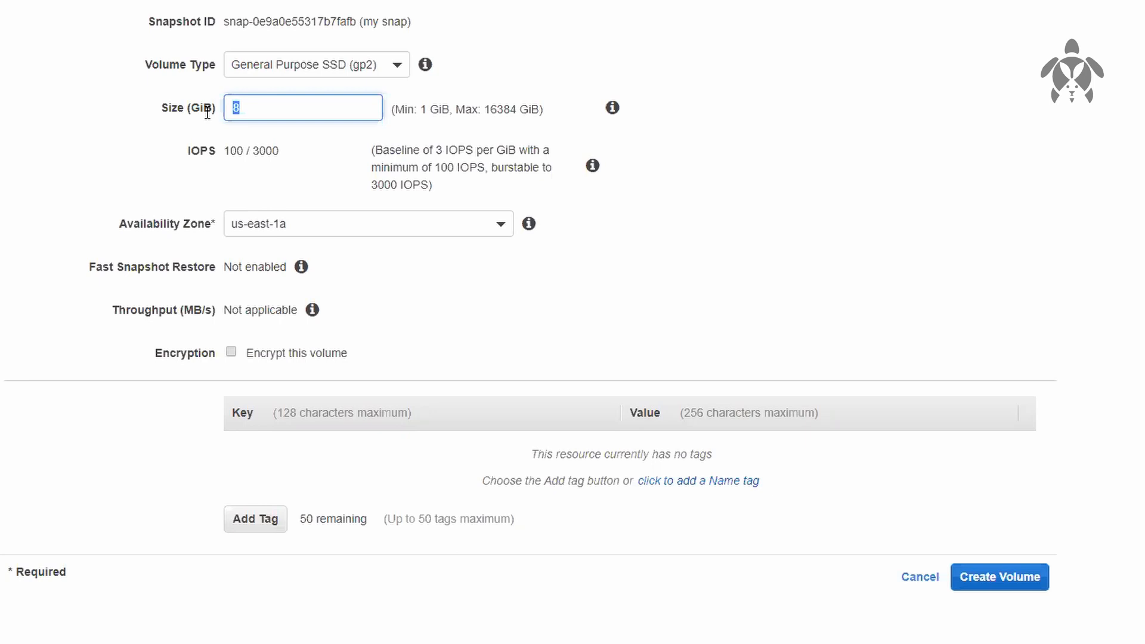
text(4)
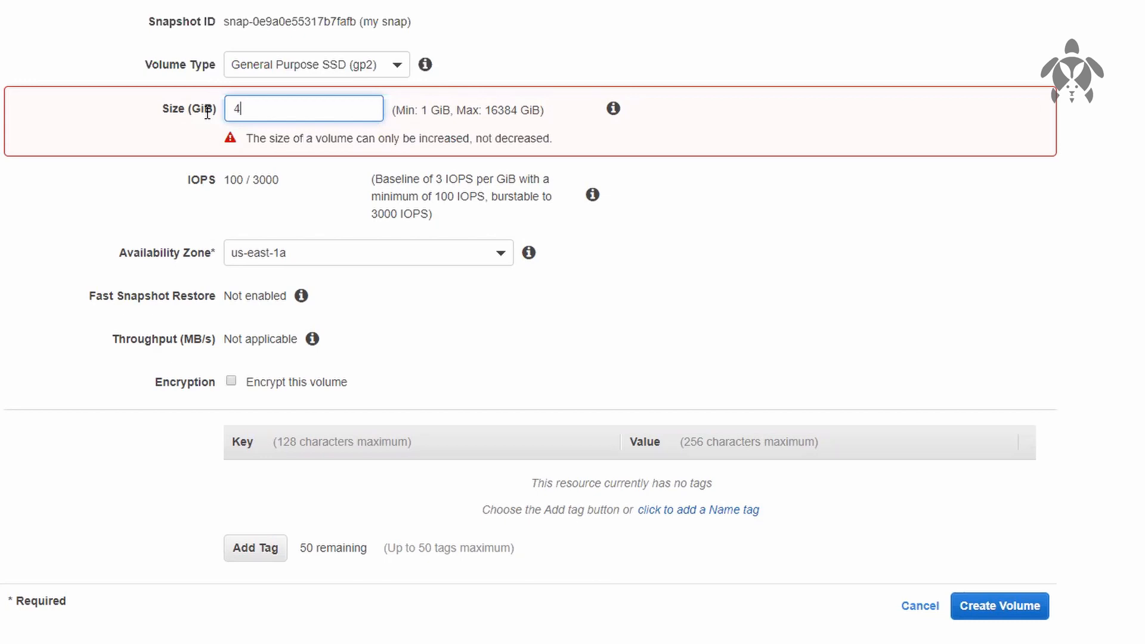
key(BackSpace)
text(80)
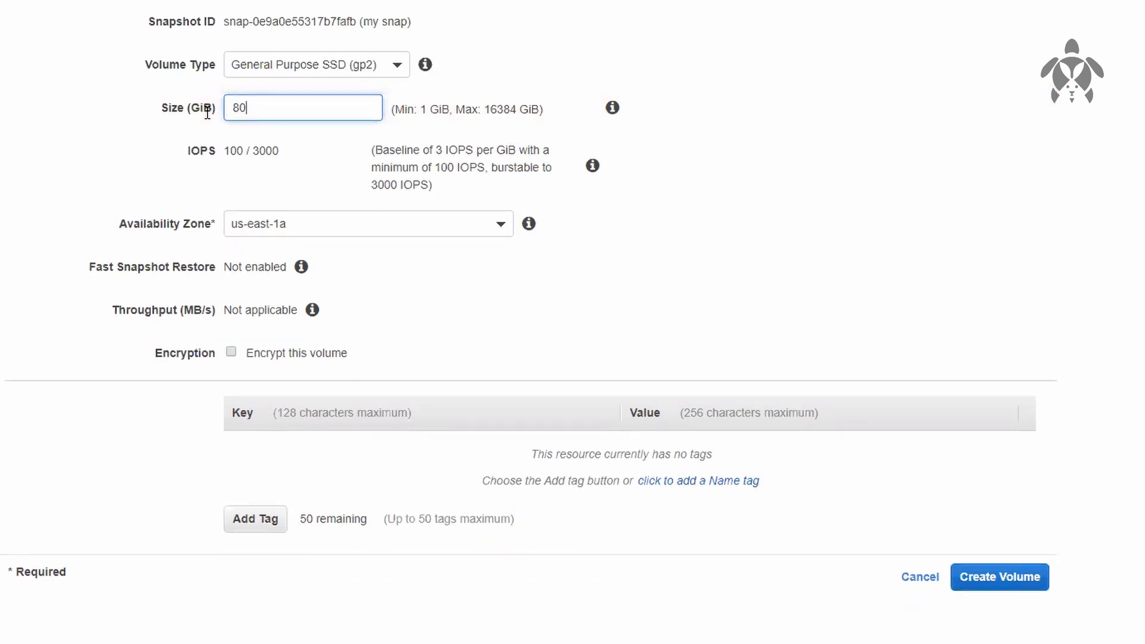
key(ctrl+z)
key(BackSpace)
text(8)
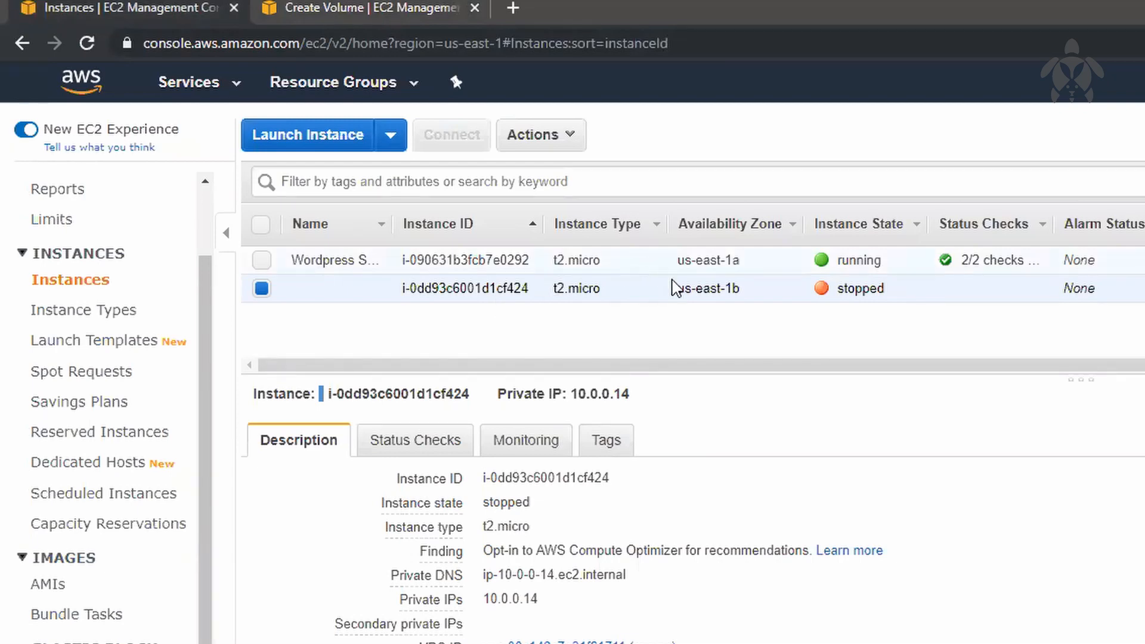
Step: Check the stopped instance's availability zone, create the 8 GiB gp2 volume in us-east-1a from the snapshot, and close the confirmation
drag(680, 288, 764, 312)
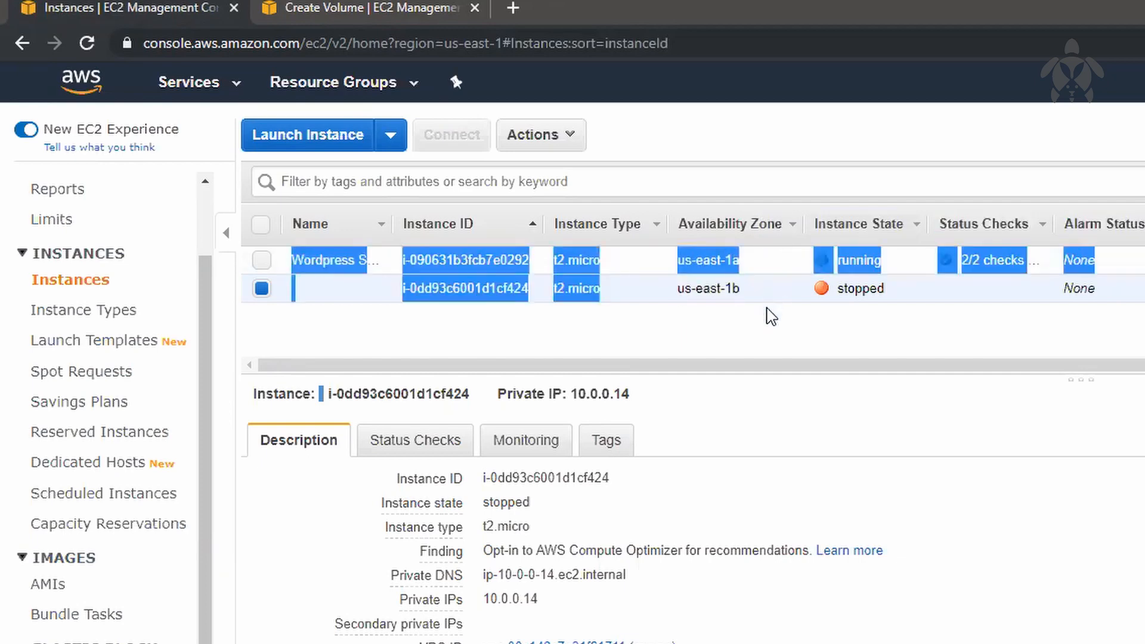
click(799, 361)
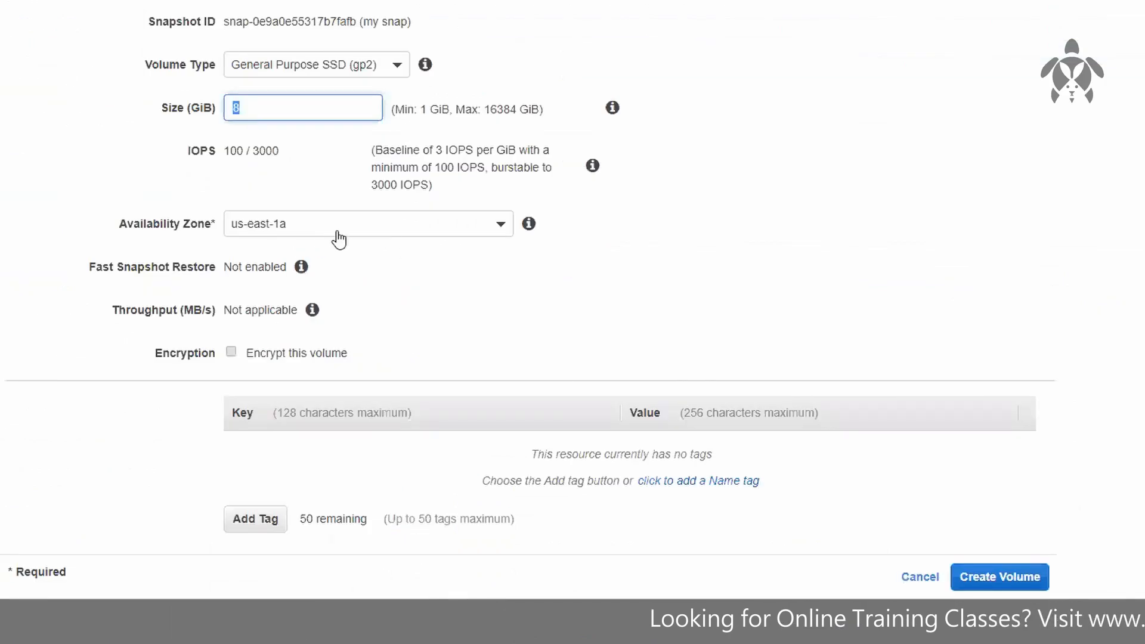
click(1030, 592)
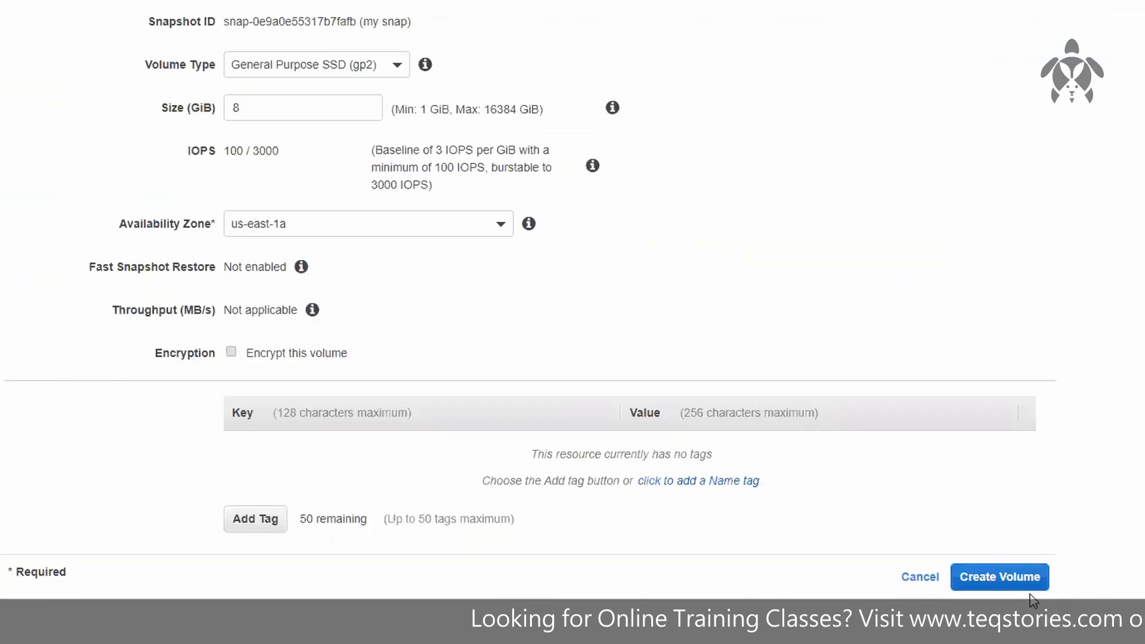
click(1014, 581)
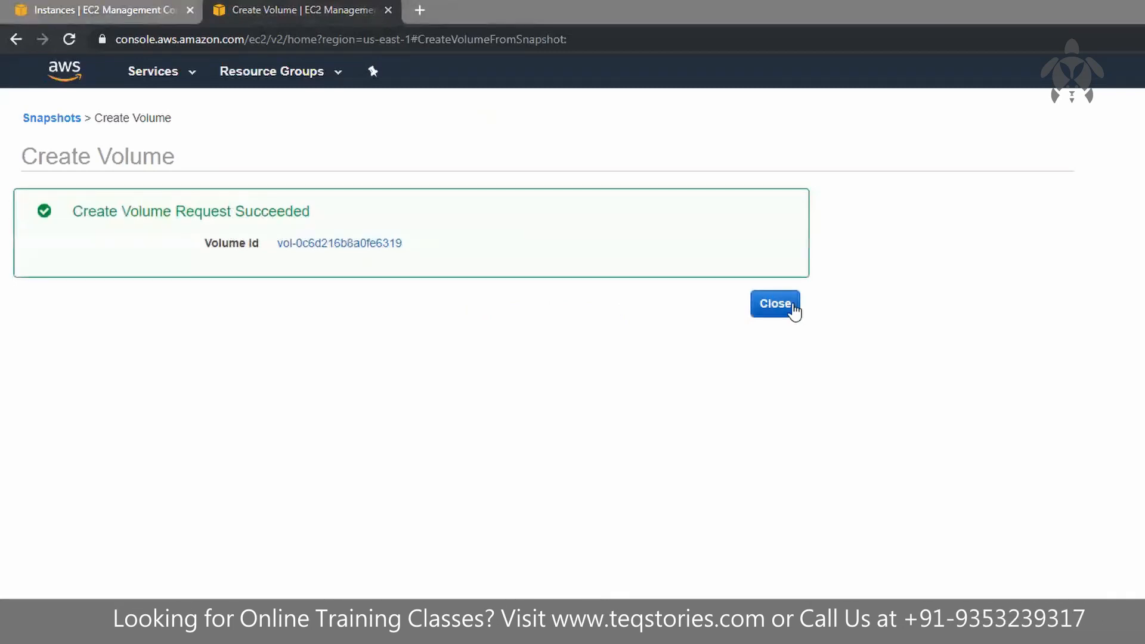
click(775, 305)
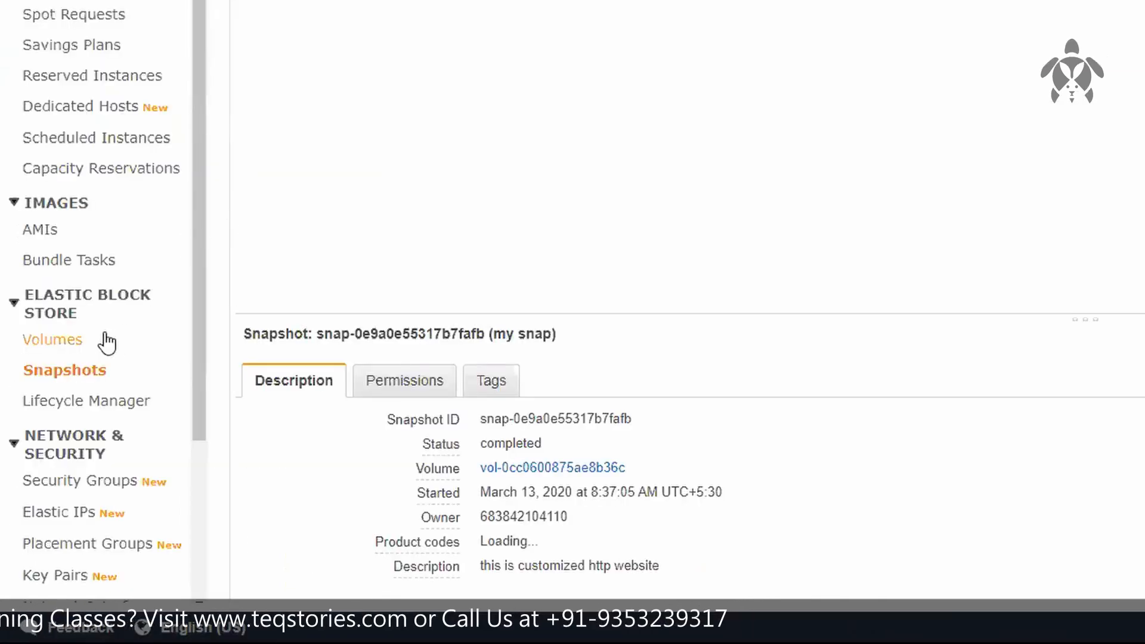
Step: Open the volumes list and compare the new us-east-1a volume with the original 8 GiB us-east-1b volume
click(108, 342)
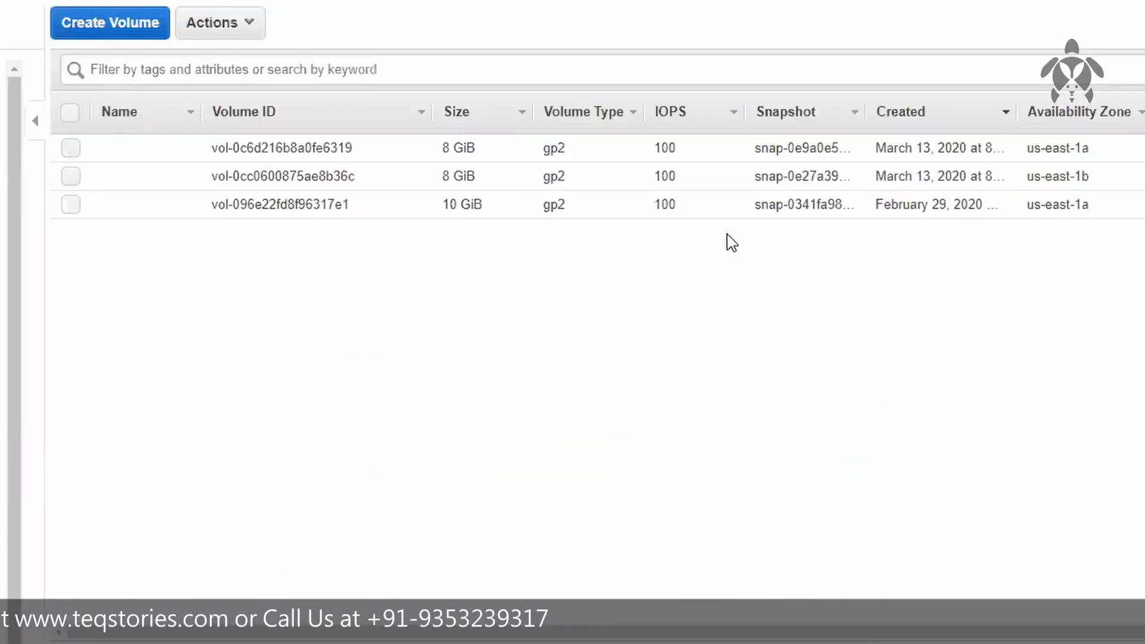
click(763, 149)
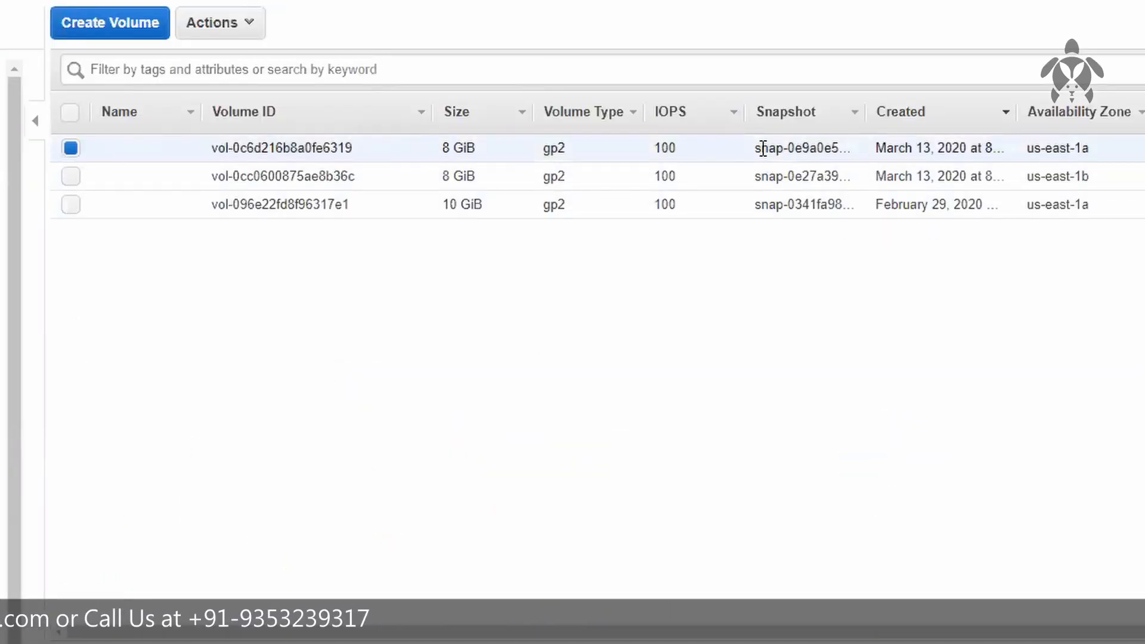
click(426, 178)
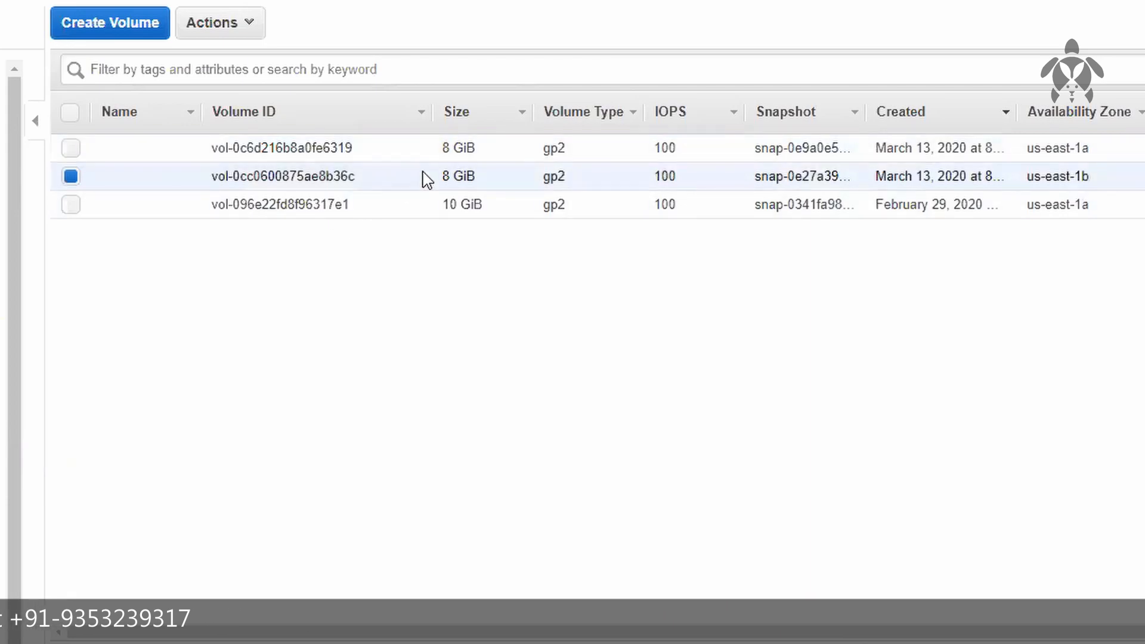
Step: Detach the original 8 GiB us-east-1b volume from the stopped instance
click(486, 147)
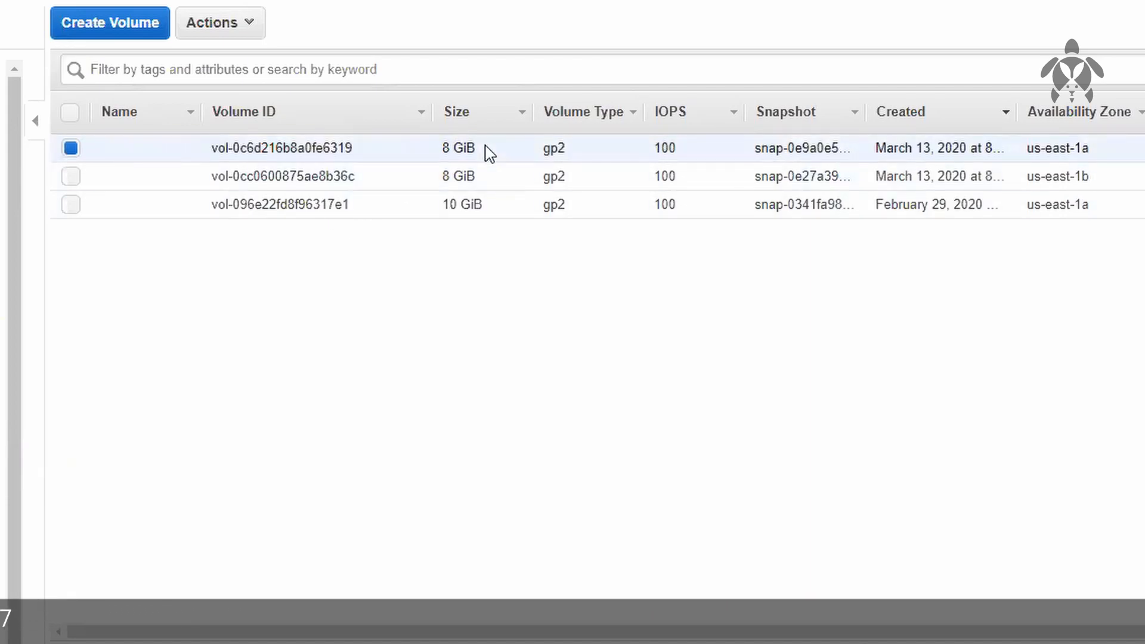
click(442, 173)
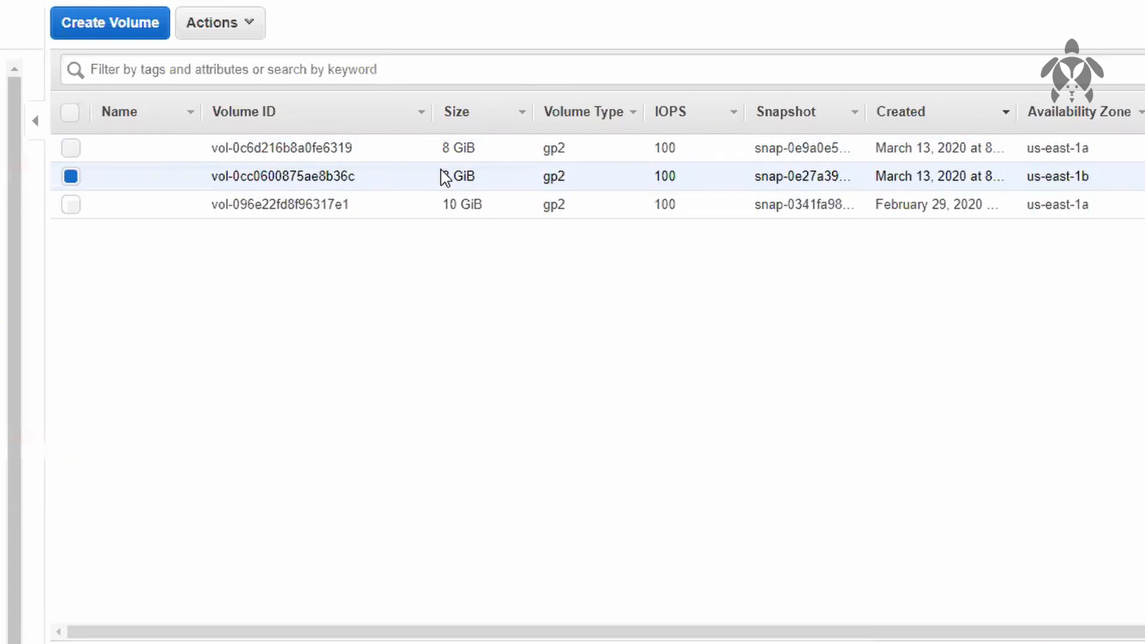
right_click(441, 173)
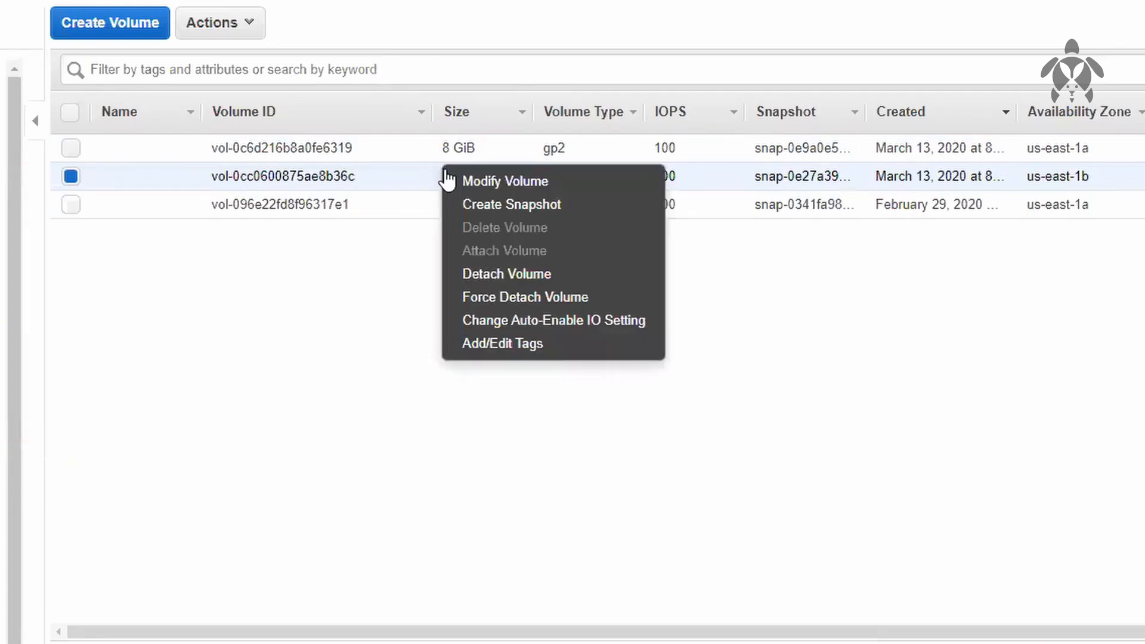
click(514, 278)
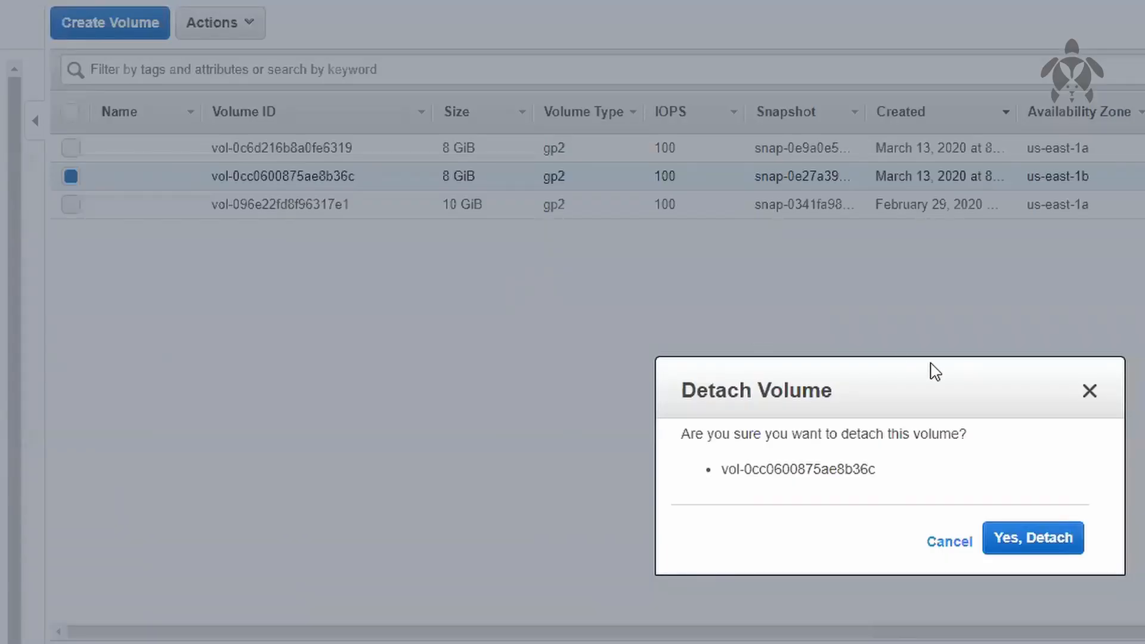
click(1050, 547)
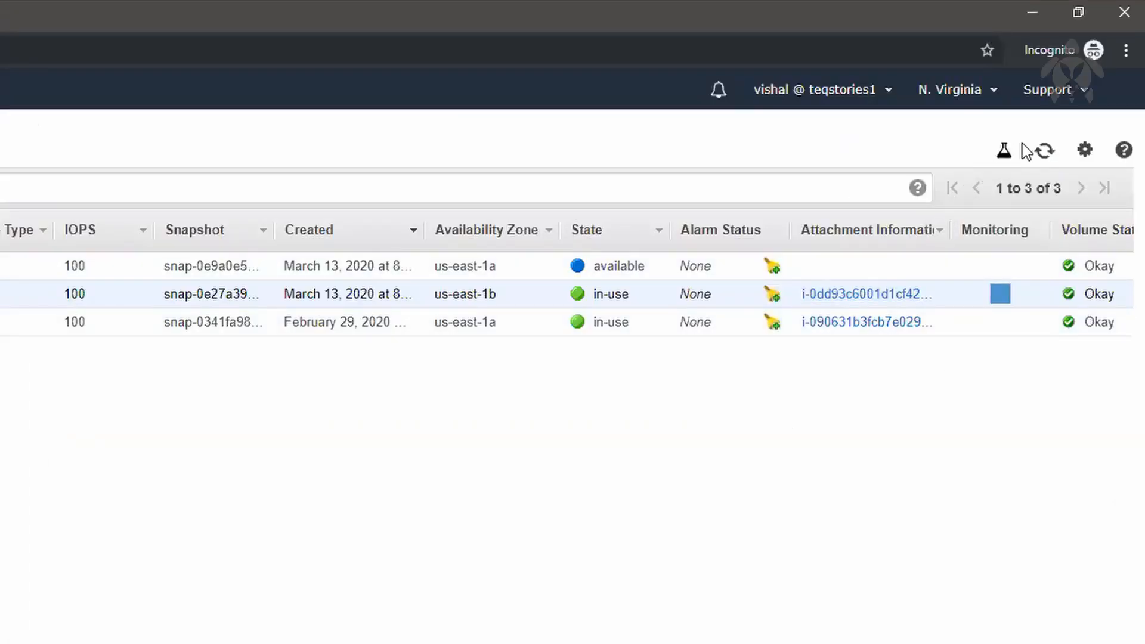
Step: Select the new us-east-1a volume, refresh the instances list, and check the stopped instance's root and block devices
click(1045, 150)
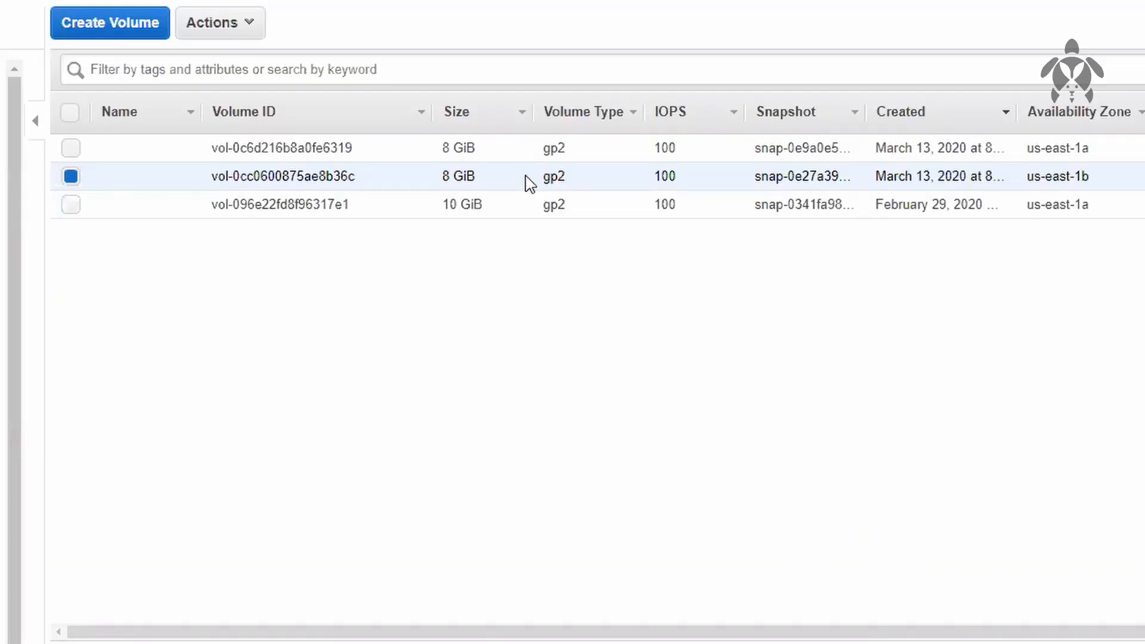
click(0, 264)
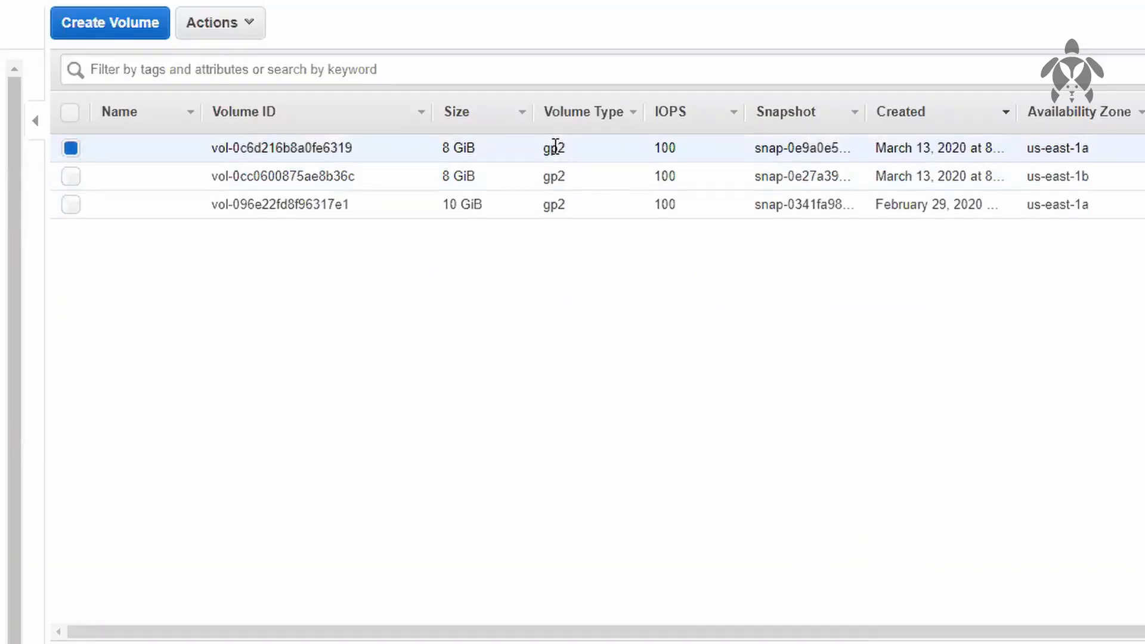
right_click(555, 147)
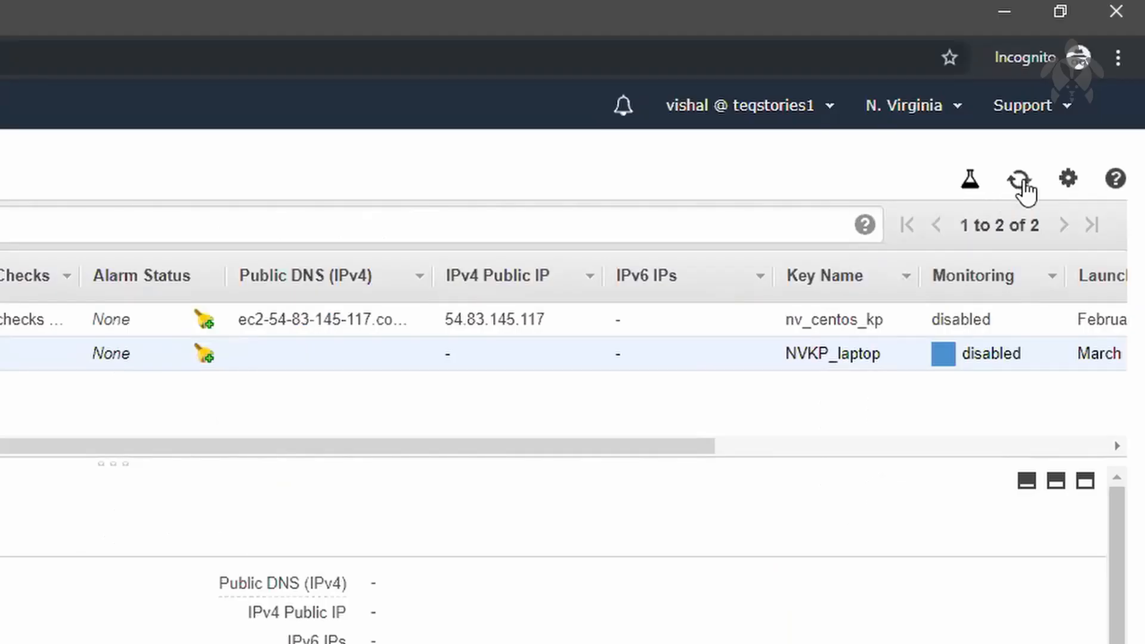
click(1022, 185)
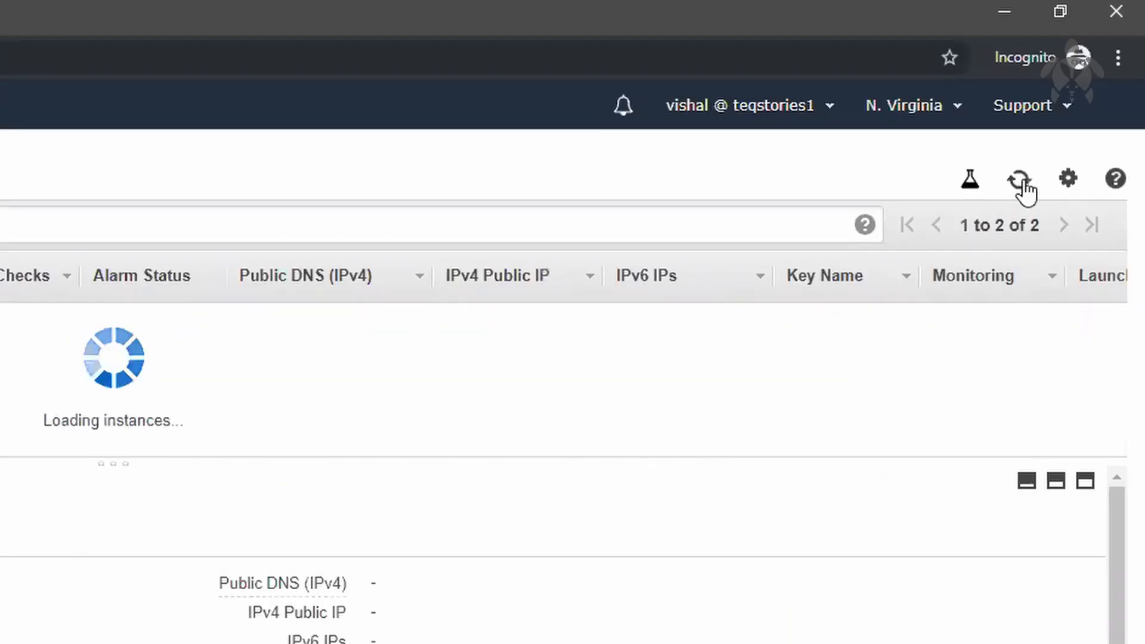
drag(213, 463, 267, 477)
click(268, 477)
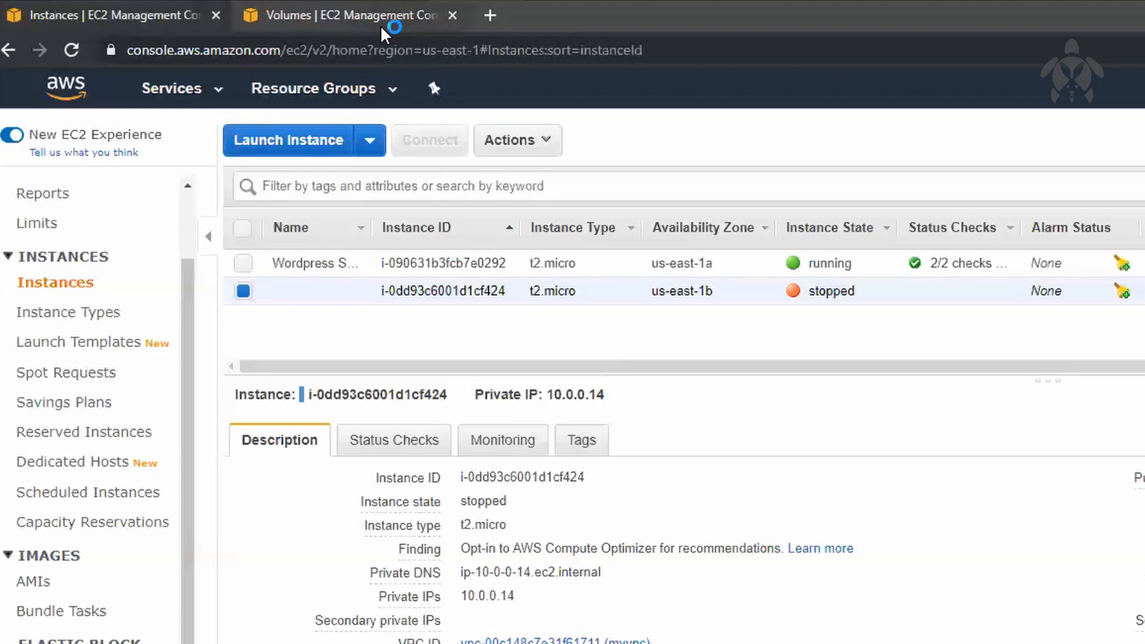
Step: Check which instances the us-east-1a volume can be attached to, compare the instances' availability zones, and cancel the attachment
click(380, 24)
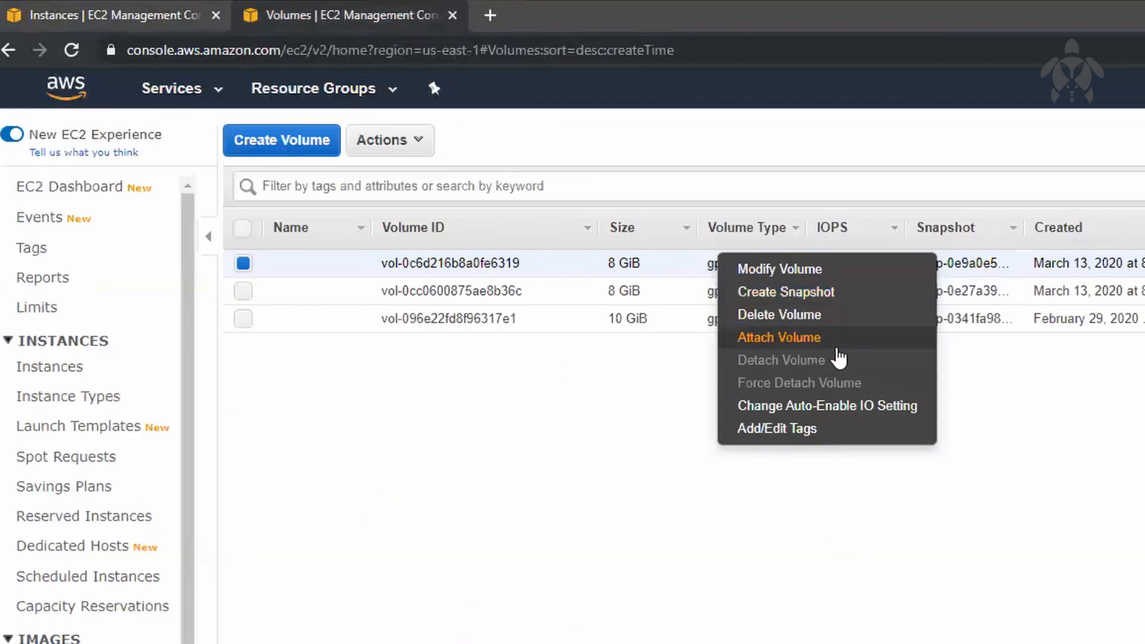
click(799, 345)
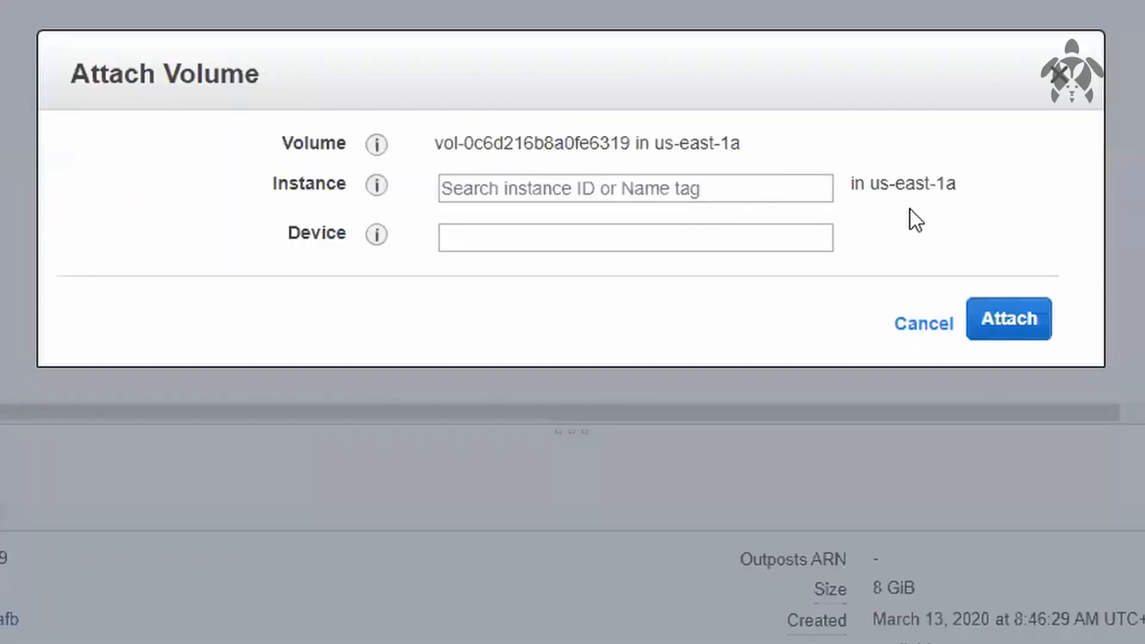
drag(870, 179, 967, 181)
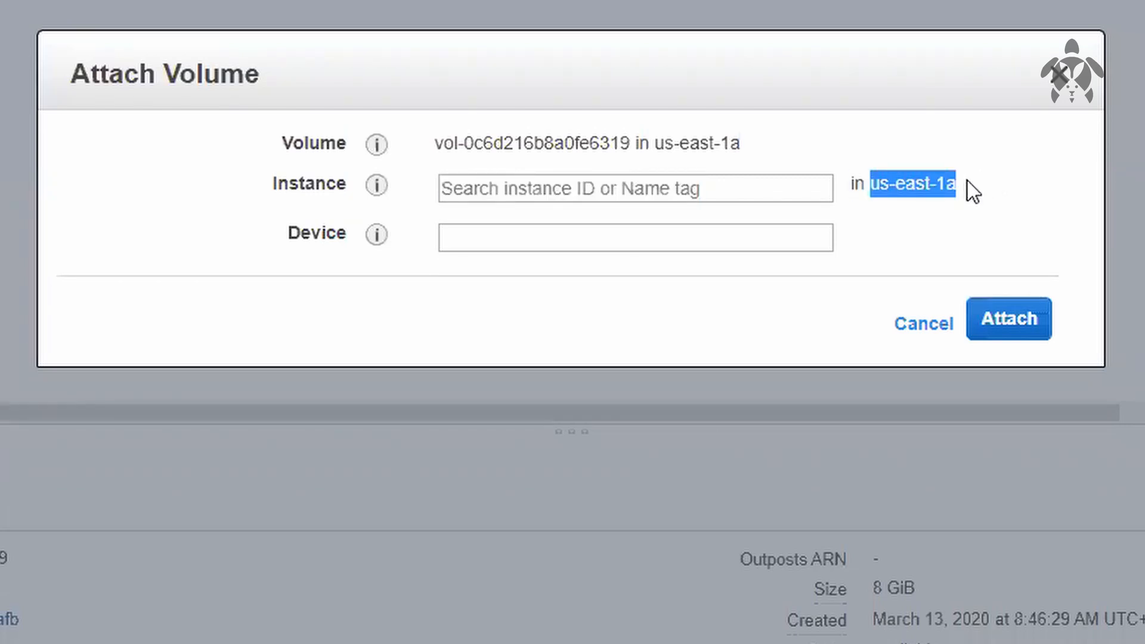
click(706, 188)
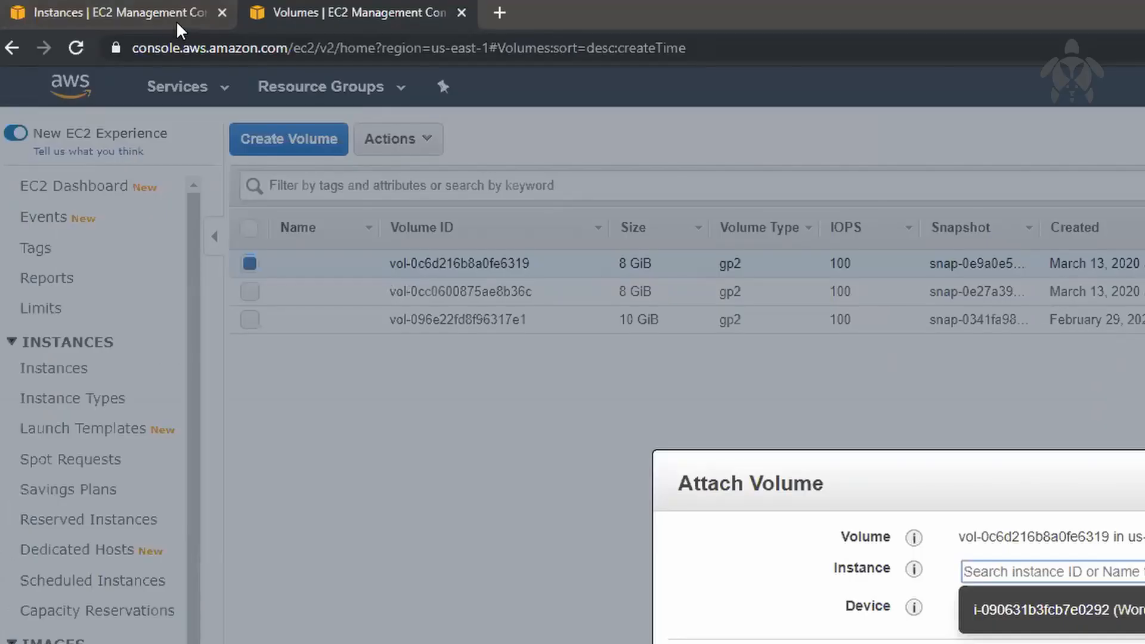
click(177, 24)
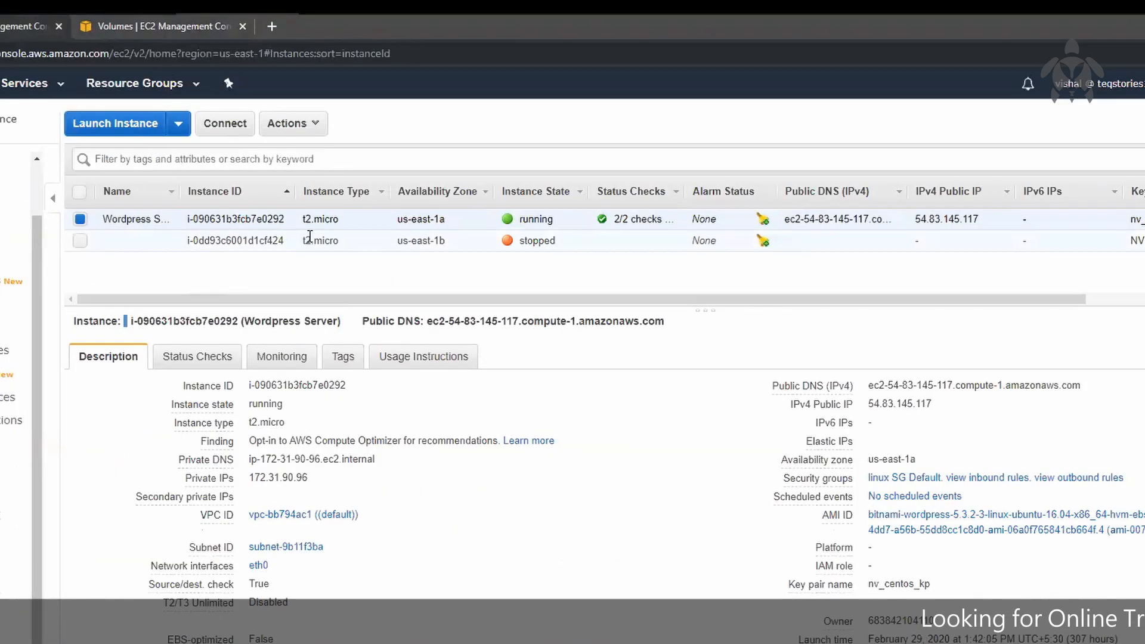
click(549, 287)
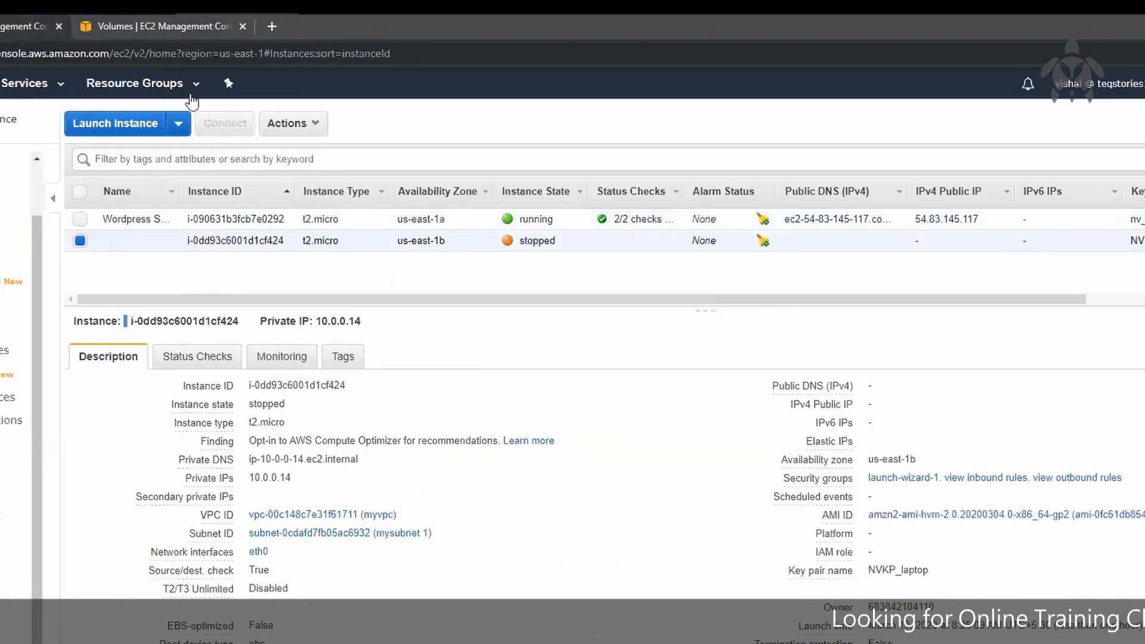
click(194, 31)
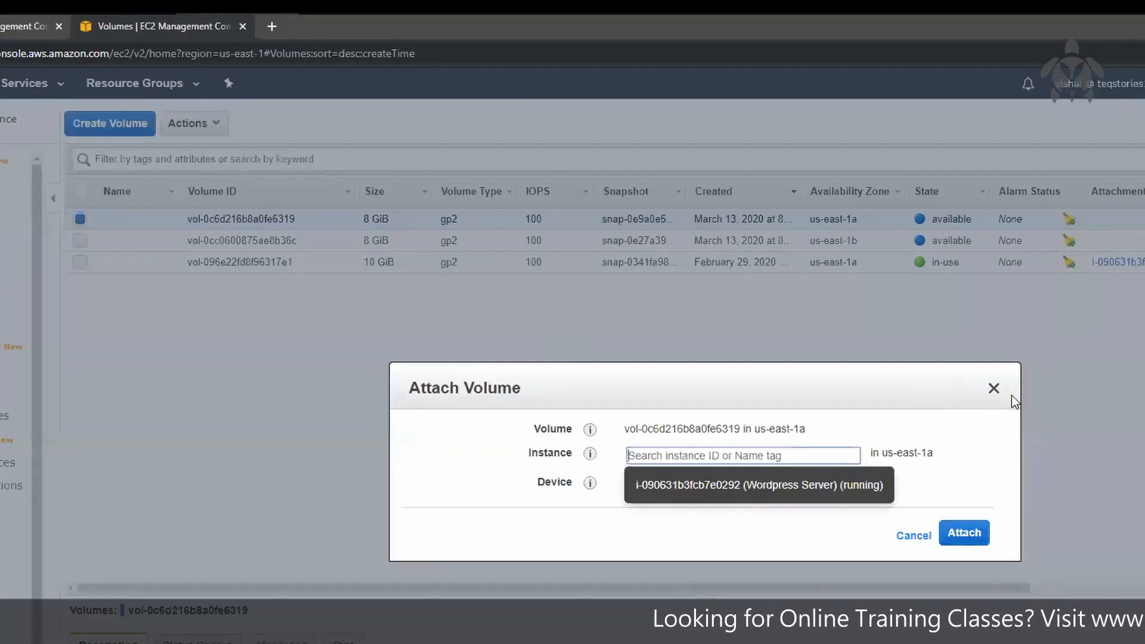
click(994, 388)
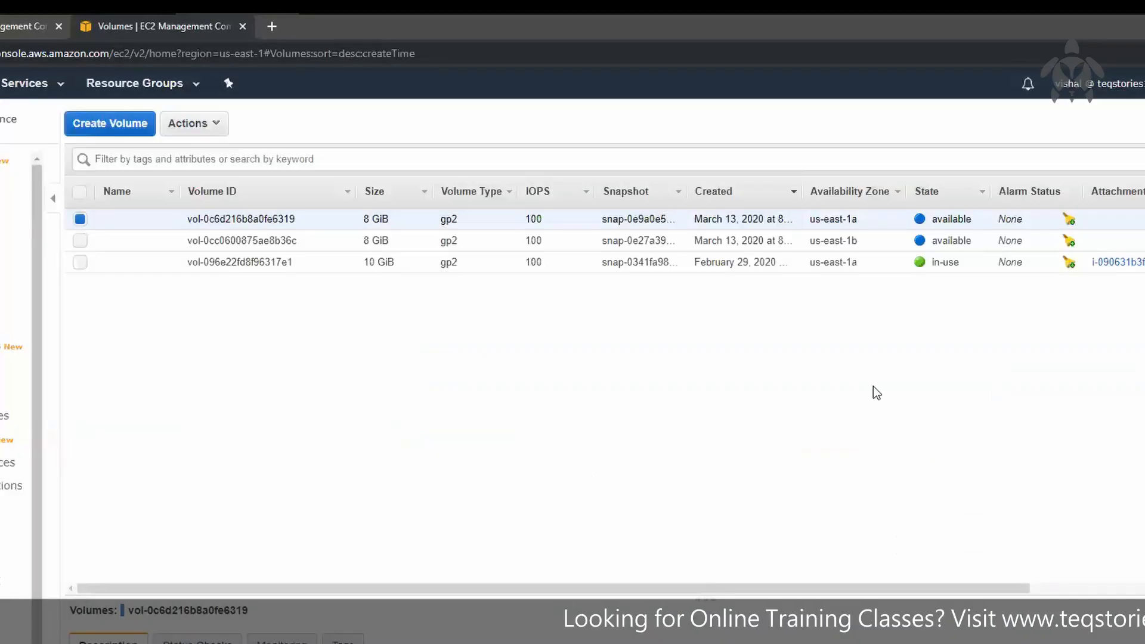
Step: View the type and size options for modifying the us-east-1a volume, and close them without changes
right_click(426, 222)
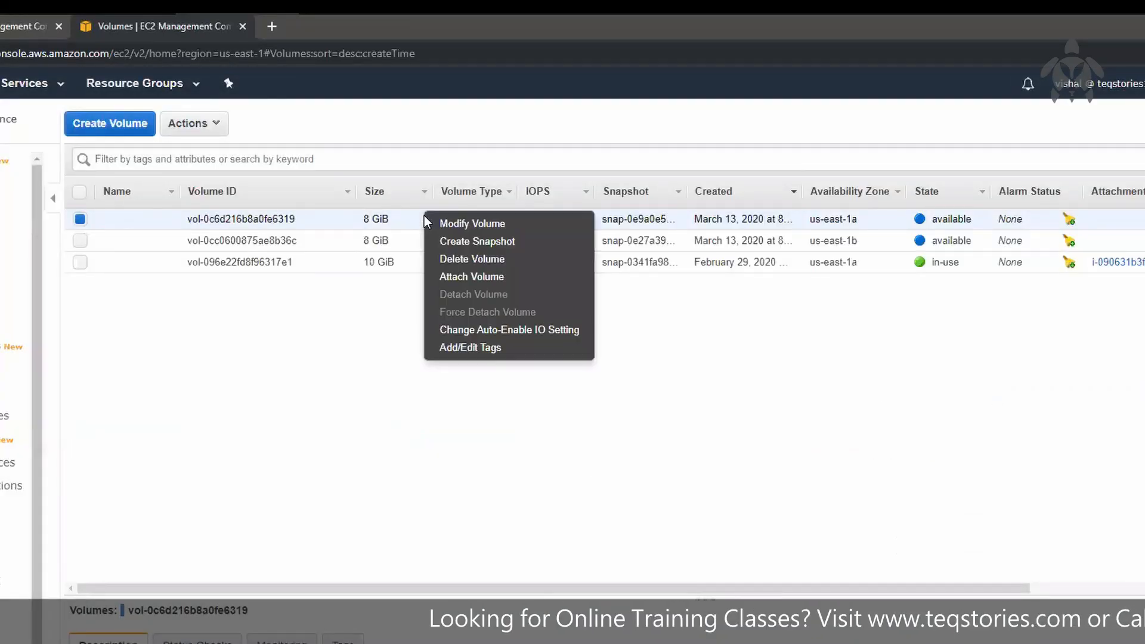
click(480, 224)
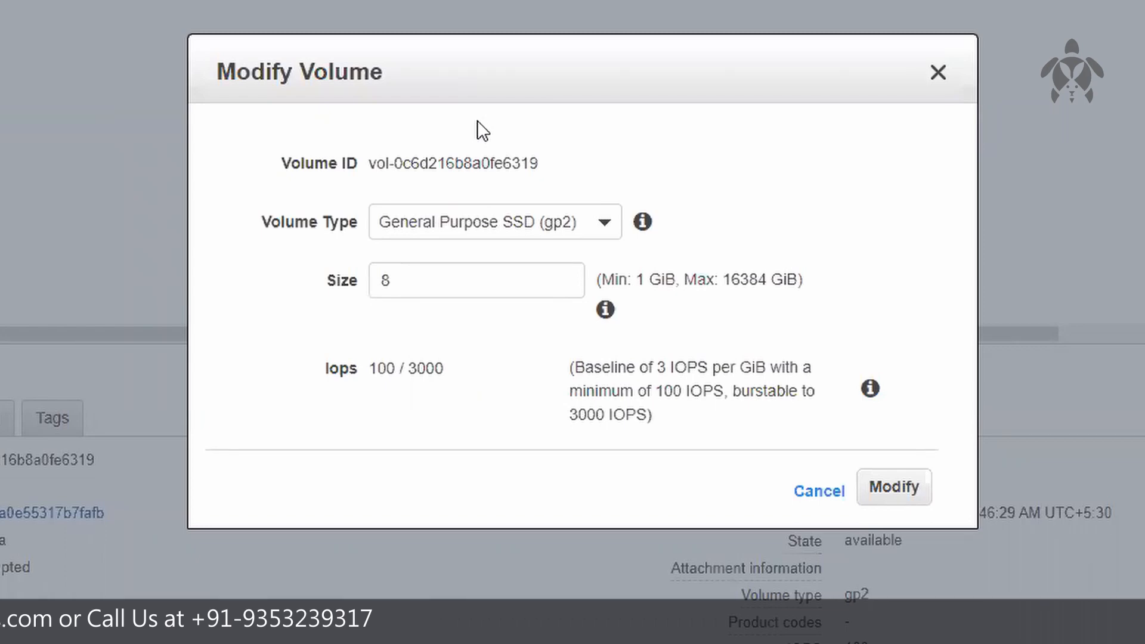
click(941, 73)
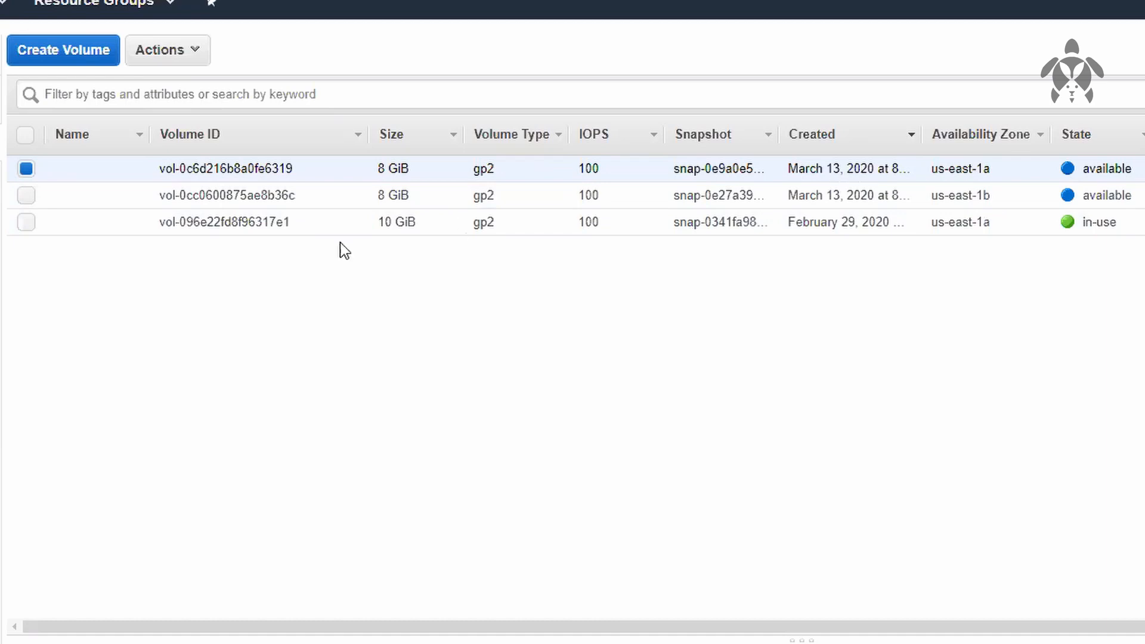
Step: Delete the 8 GiB us-east-1a volume created from the snapshot
click(185, 50)
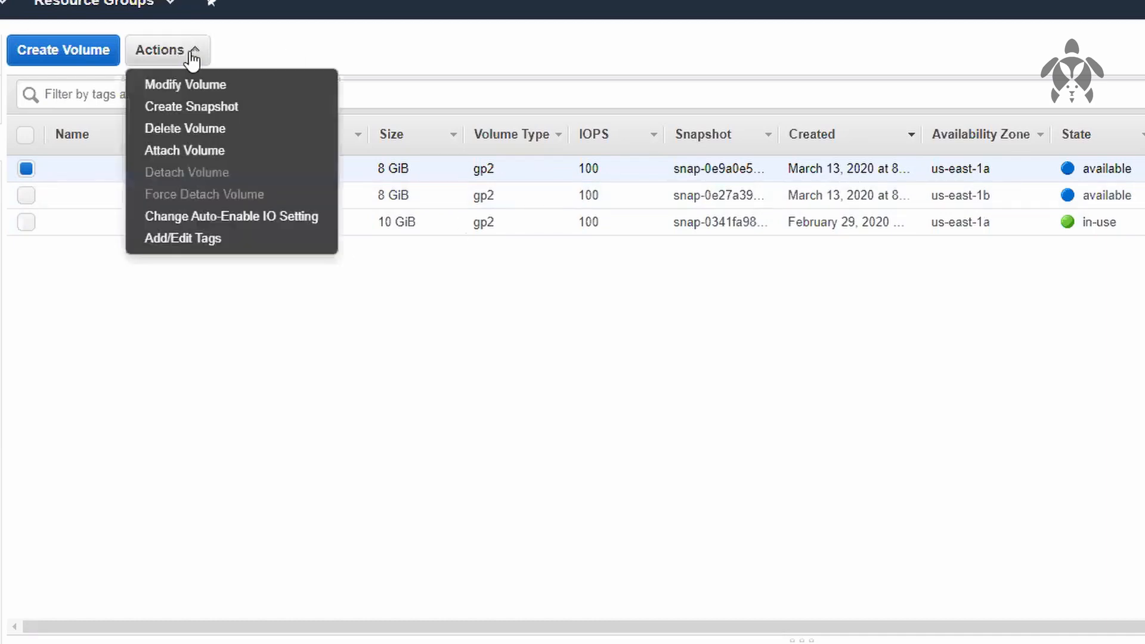
click(253, 137)
click(1045, 542)
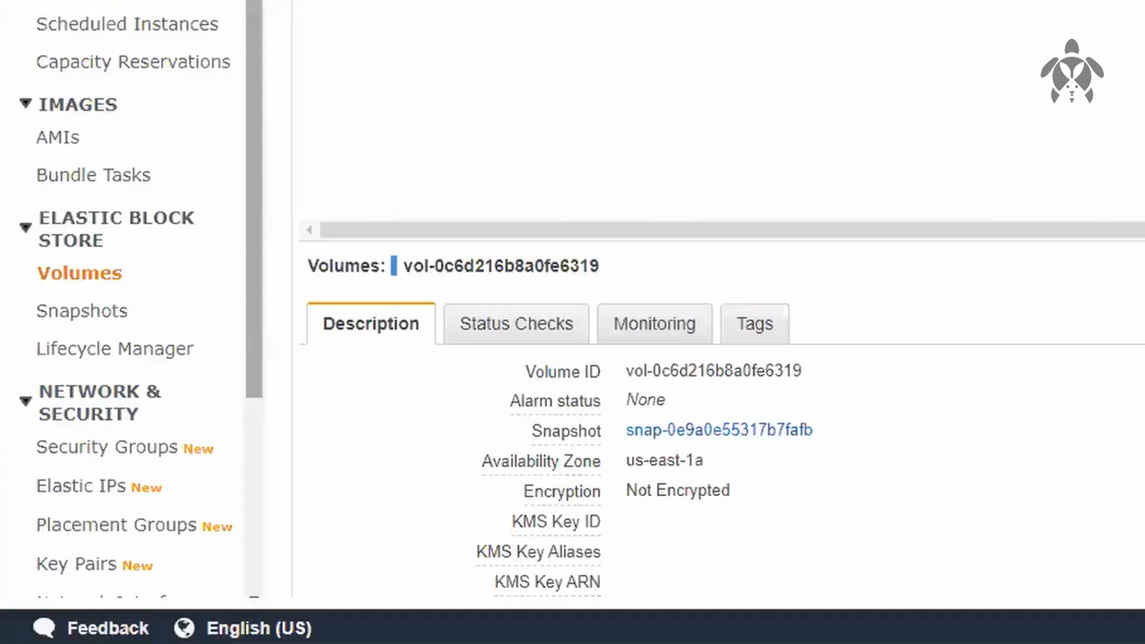
Step: Create an 8 GiB gp2 volume in us-east-1b from the "my snap" snapshot, and close the confirmation
click(80, 315)
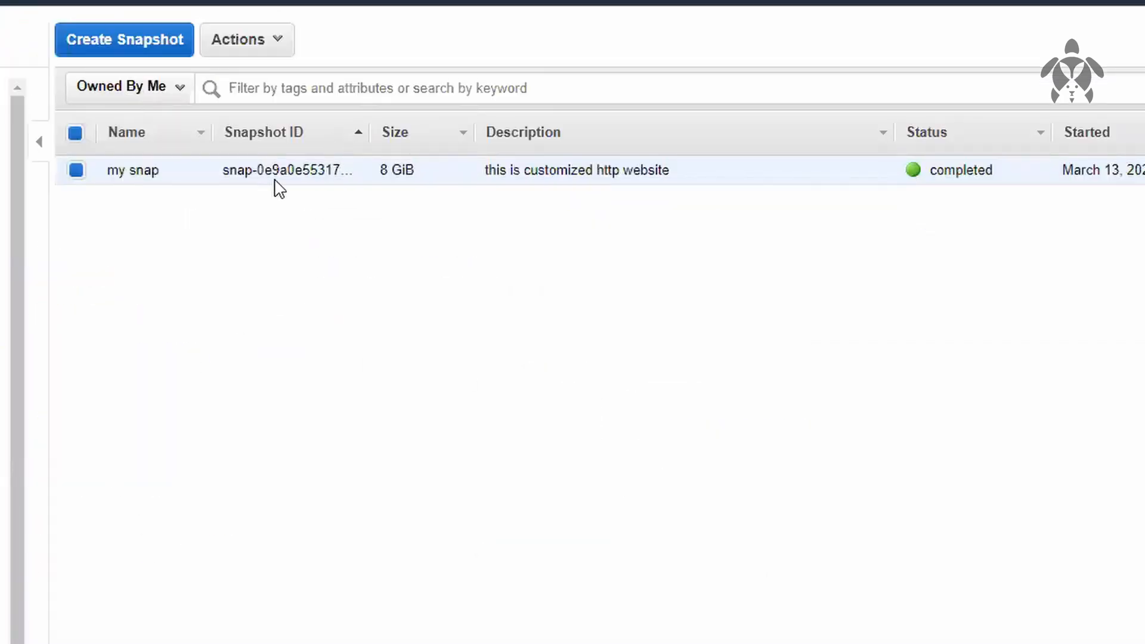
right_click(275, 181)
click(321, 206)
click(477, 435)
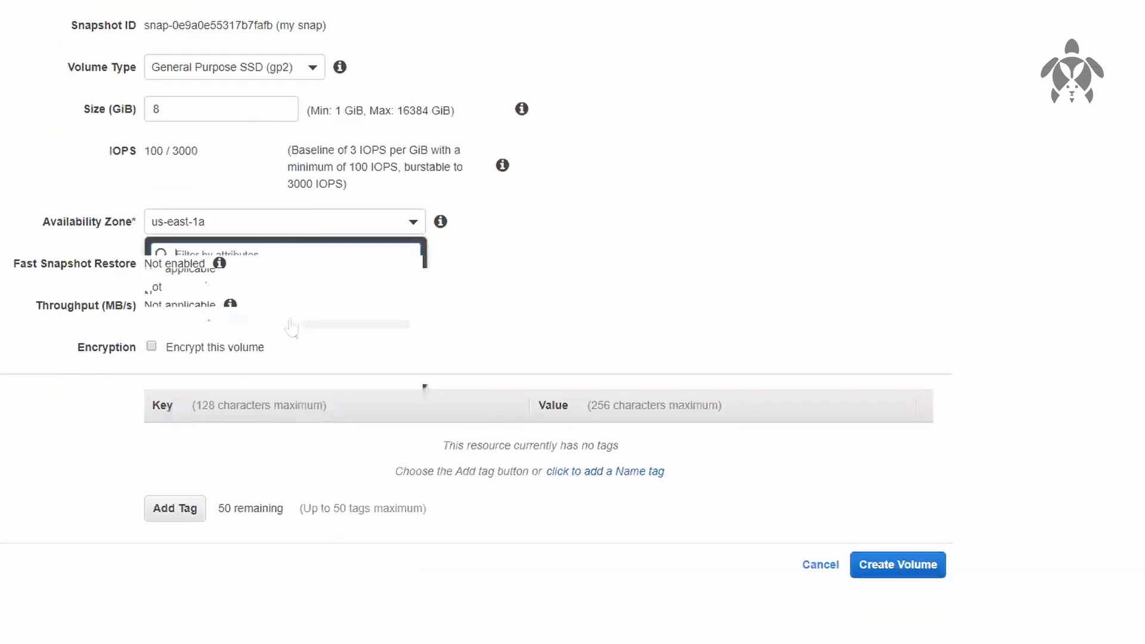
click(282, 301)
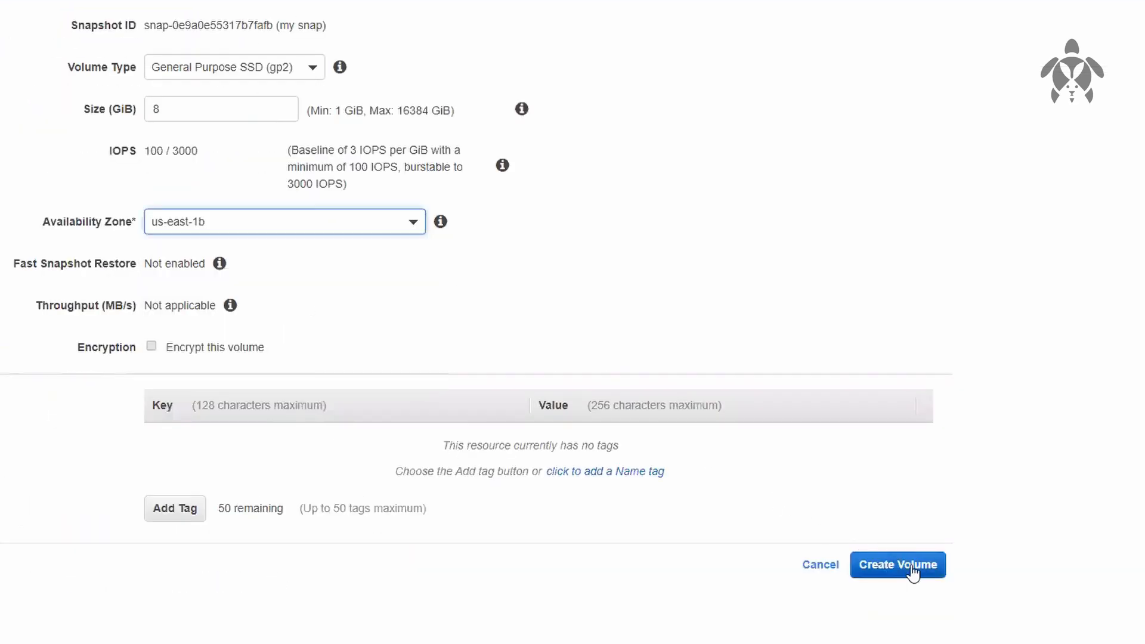
click(902, 566)
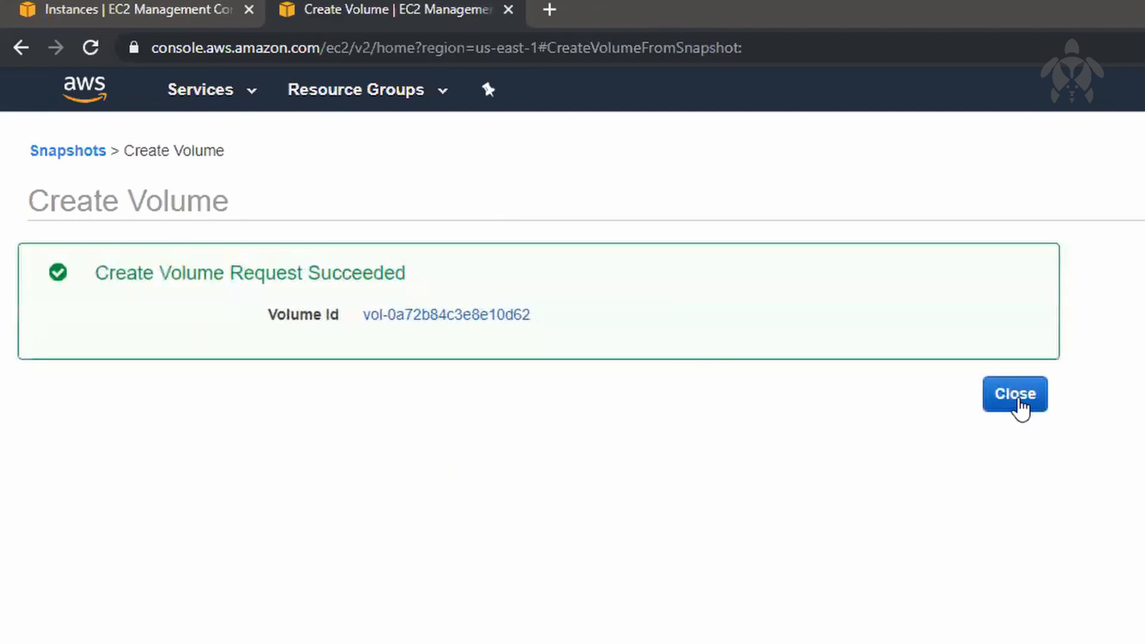
click(1016, 395)
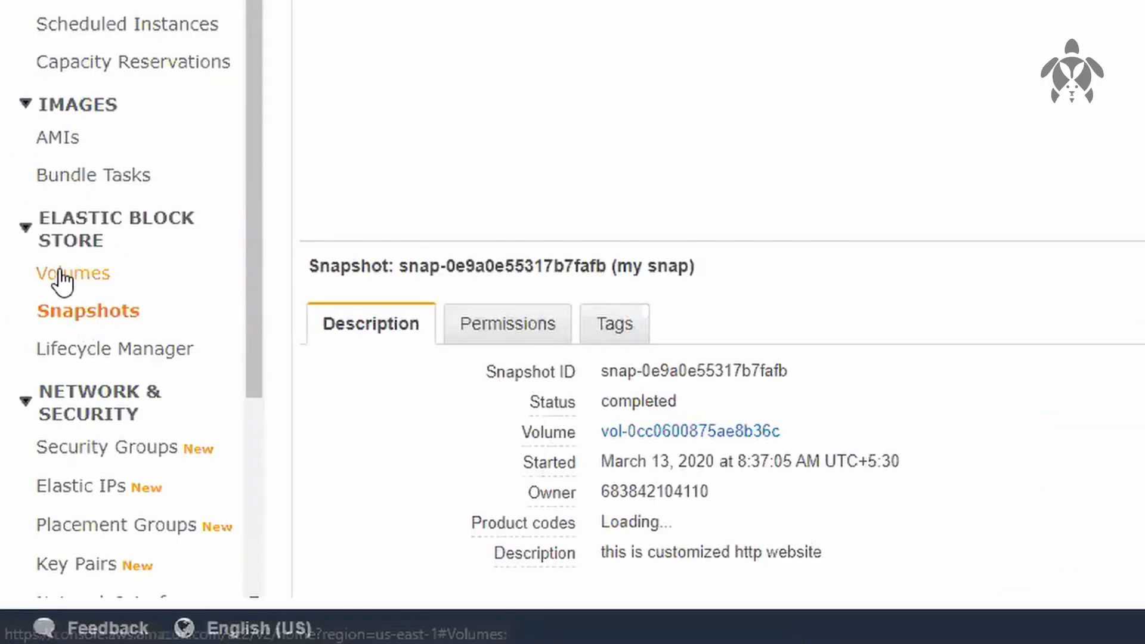
Step: Refresh the volumes list and start attaching the new us-east-1b volume created from the snapshot
click(62, 275)
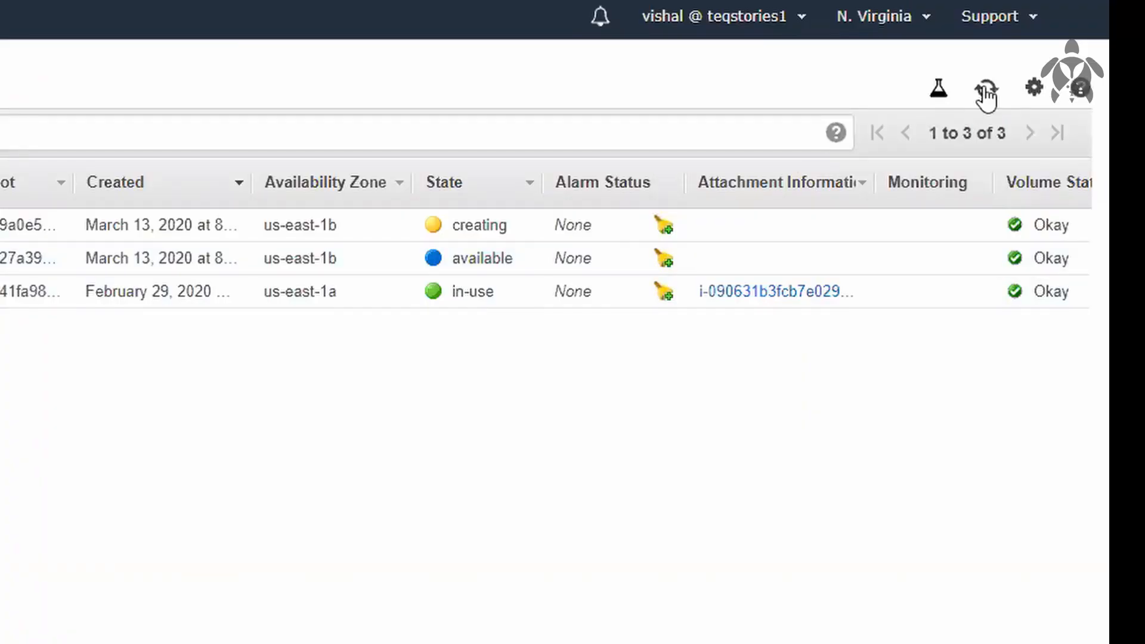
click(985, 91)
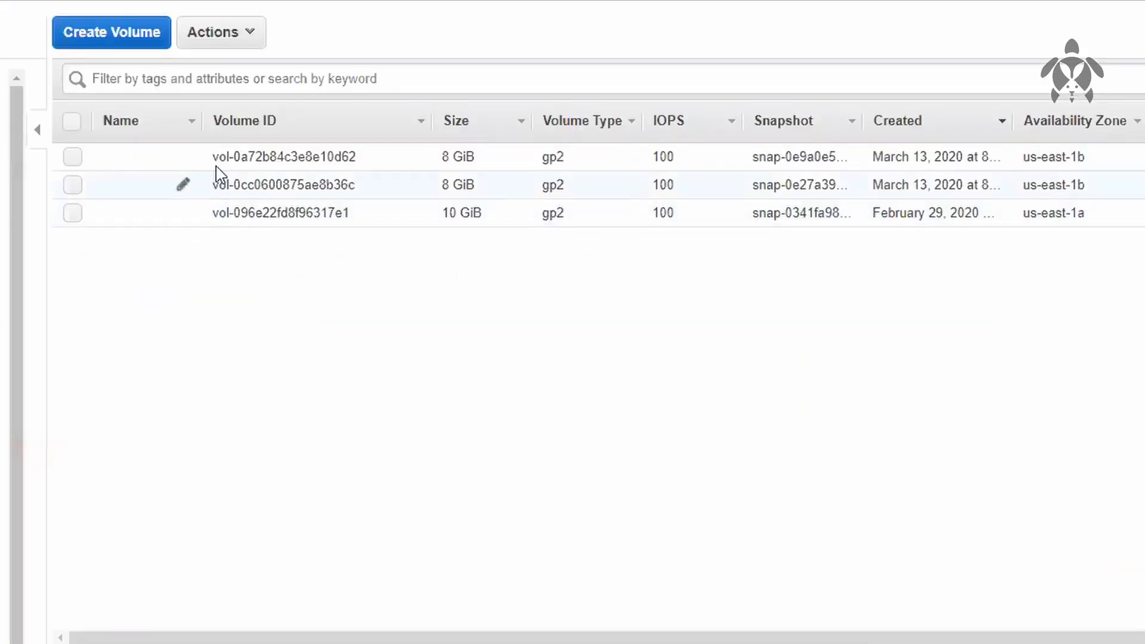
right_click(250, 158)
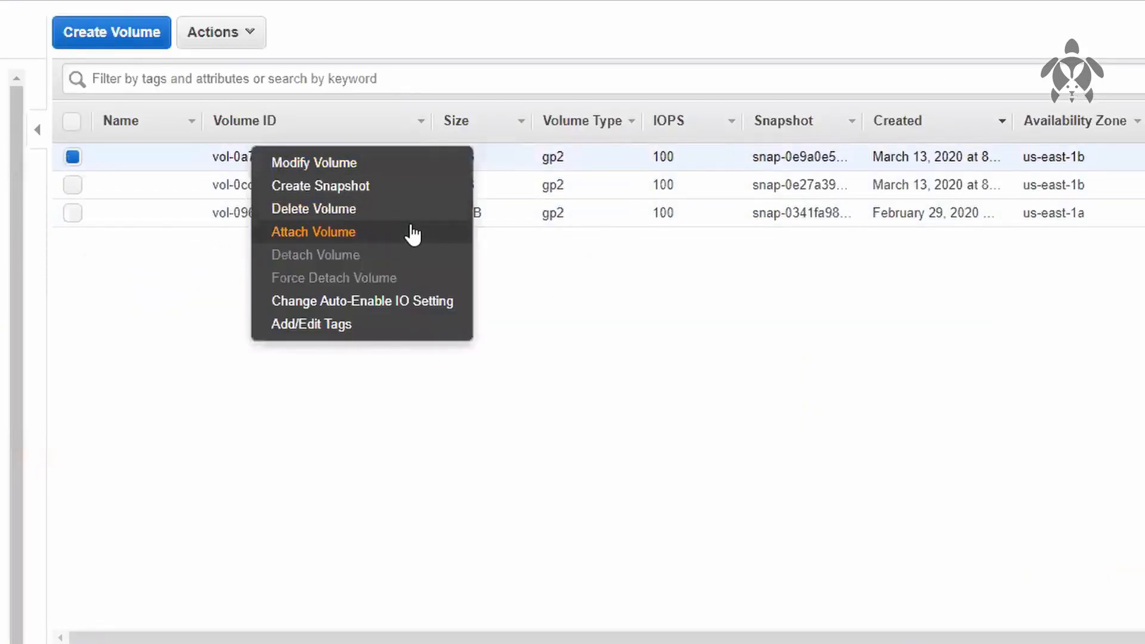
click(412, 234)
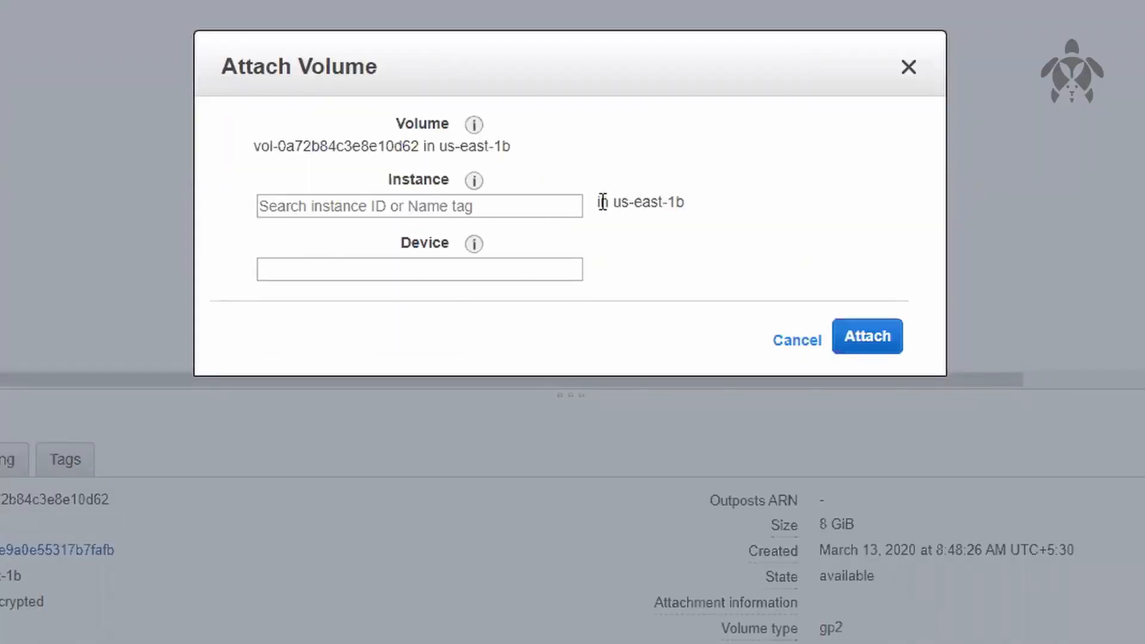
Step: Choose stopped instance i-0dd93c6001d1cf424 in us-east-1b as the attachment target, and verify its ID in the instances list
drag(601, 202, 700, 227)
click(667, 228)
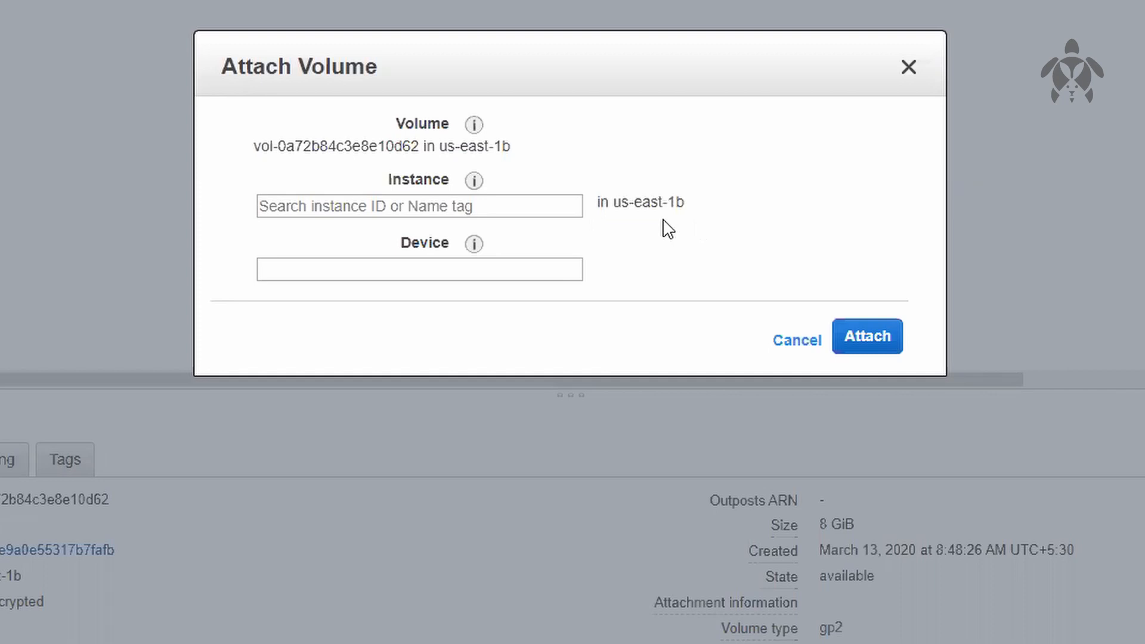
click(515, 209)
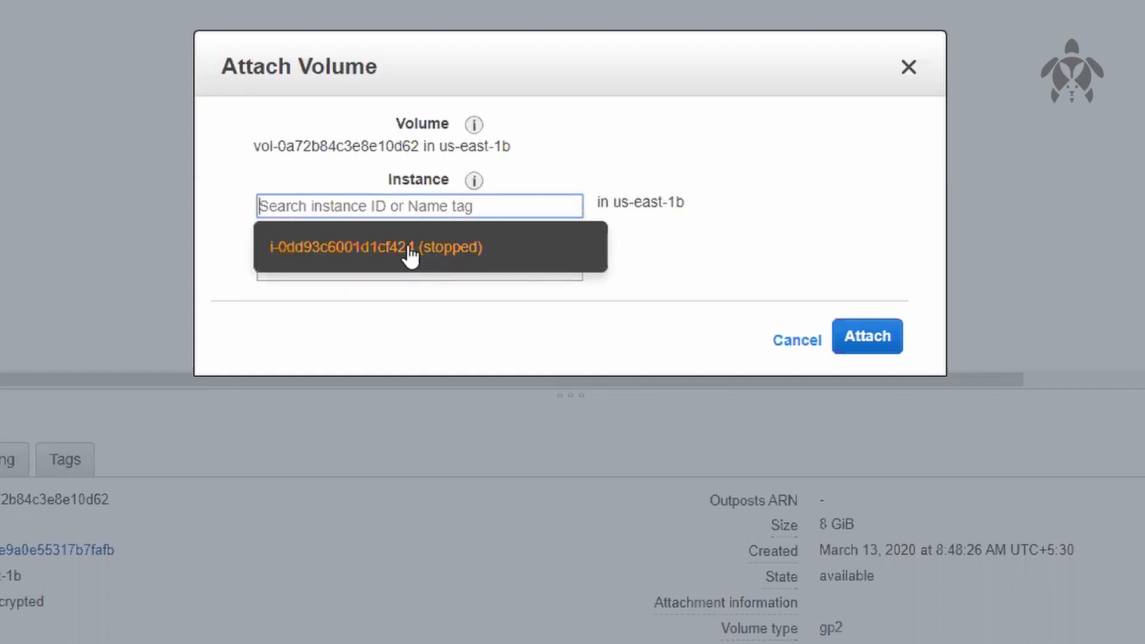
click(430, 255)
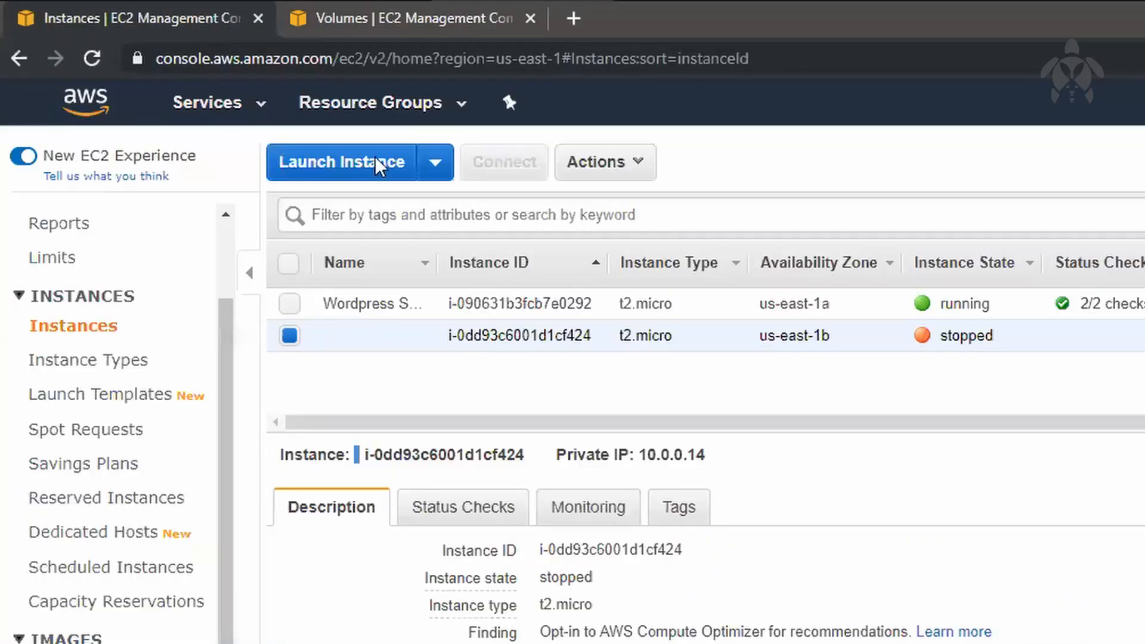
drag(552, 331, 611, 347)
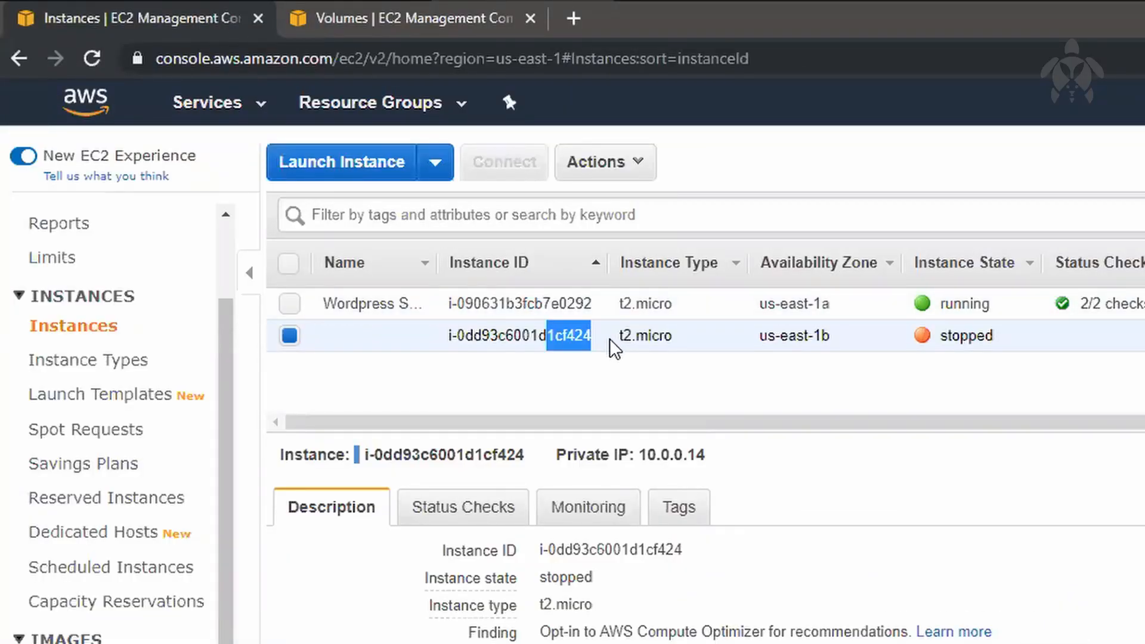
click(588, 380)
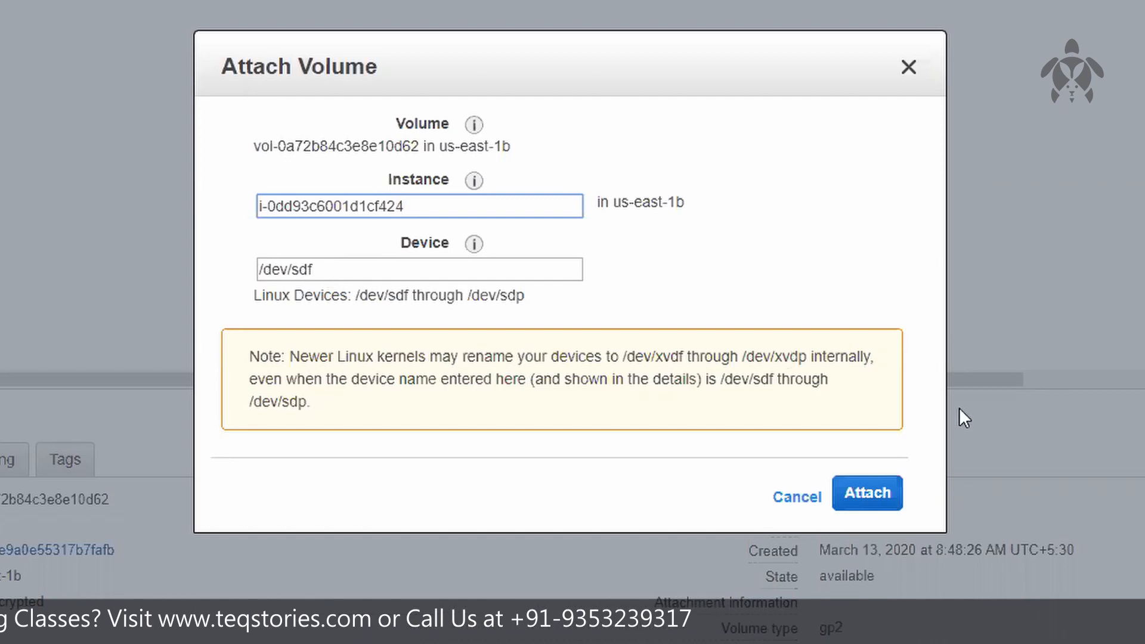
Step: Attach the new us-east-1b volume to the instance as /dev/sdf, refresh the instances list and check the instance's block devices
click(869, 504)
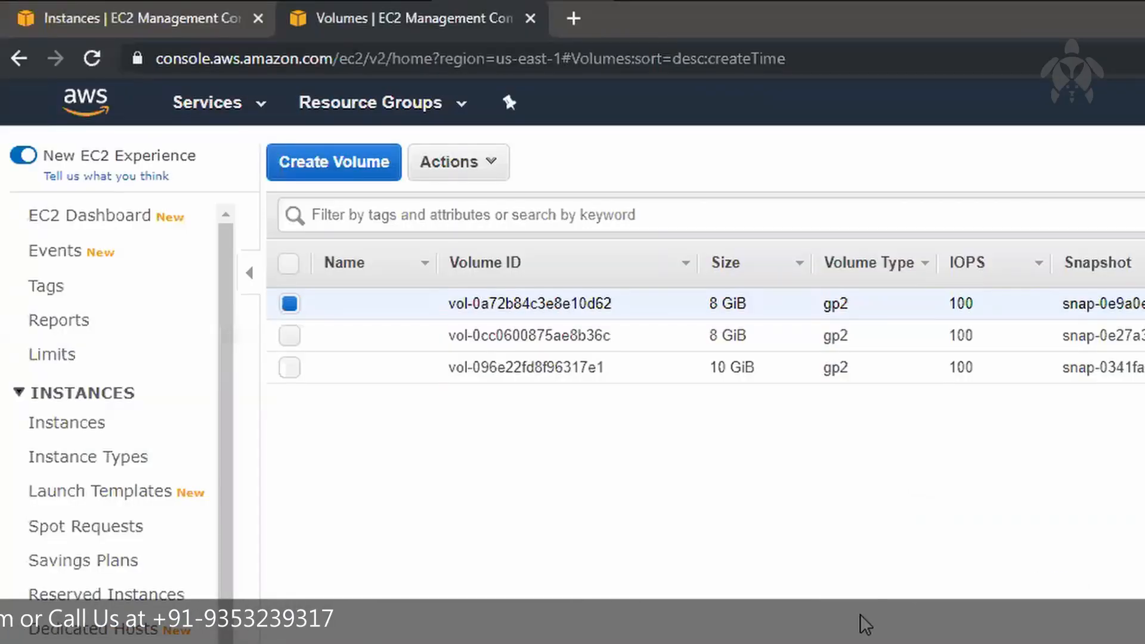
click(247, 29)
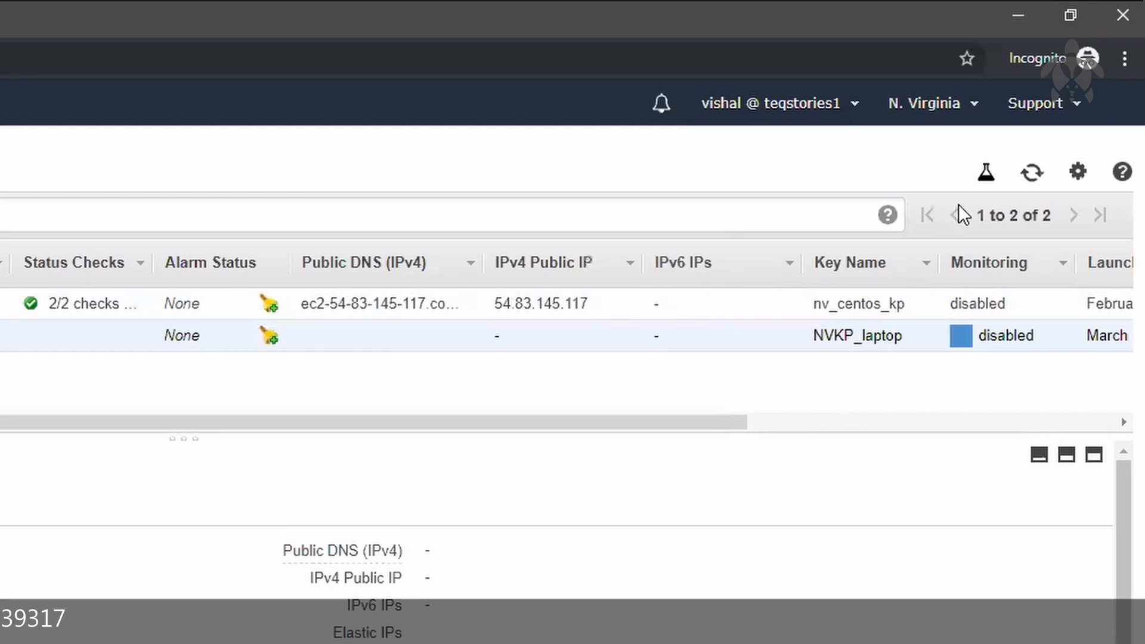
click(1032, 174)
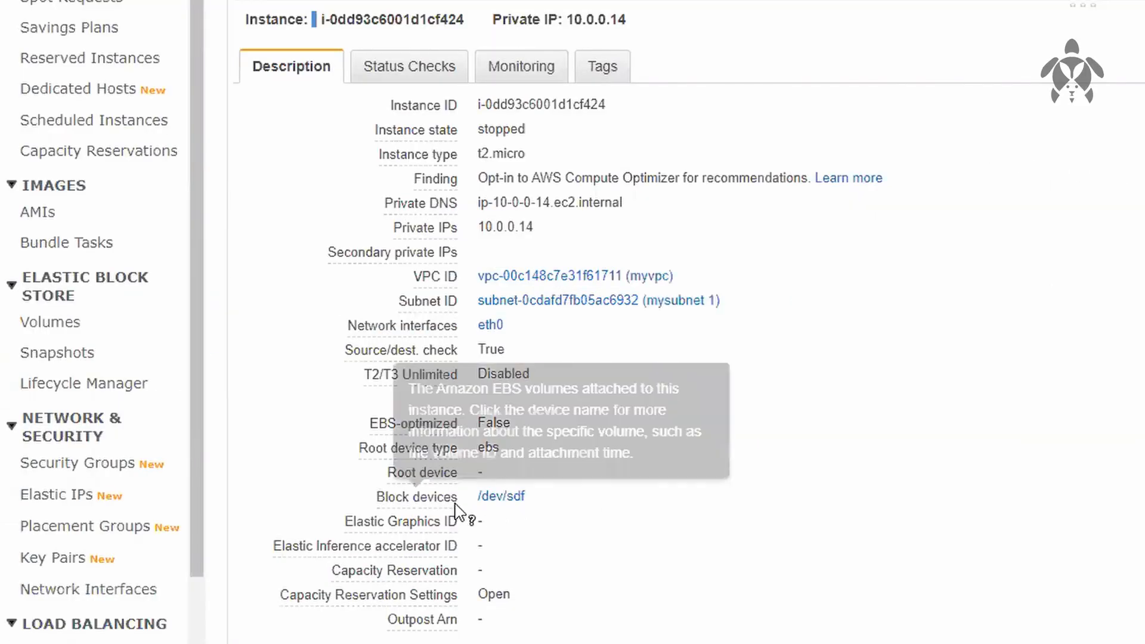
drag(457, 507, 539, 511)
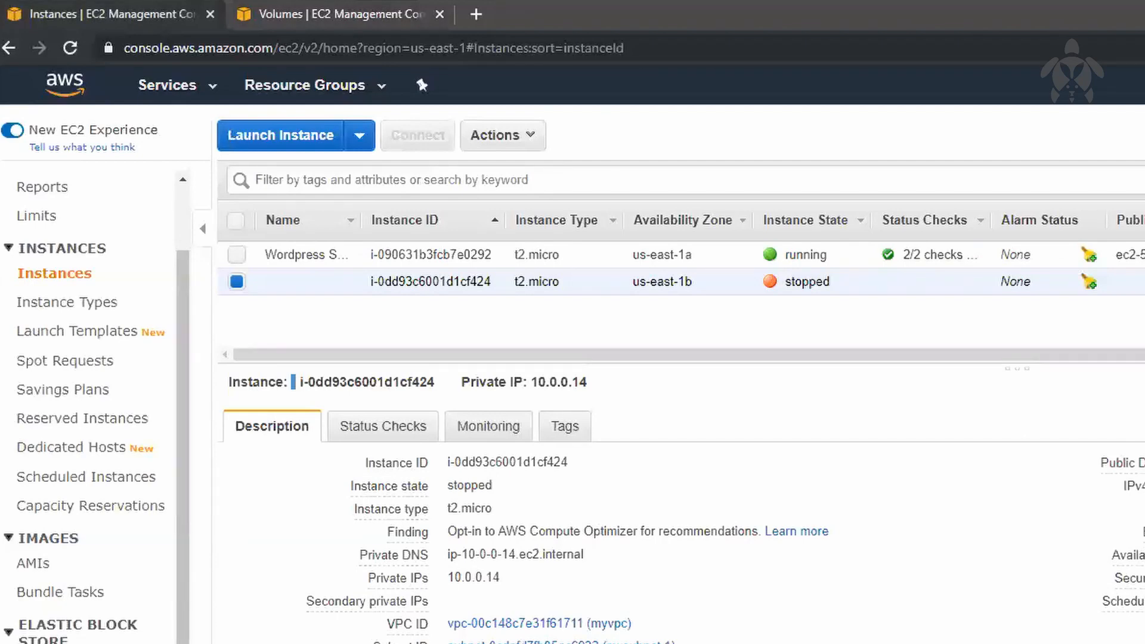
Step: Try to start instance i-0dd93c6001d1cf424, read the root device path in the response, and dismiss the start dialog
right_click(699, 292)
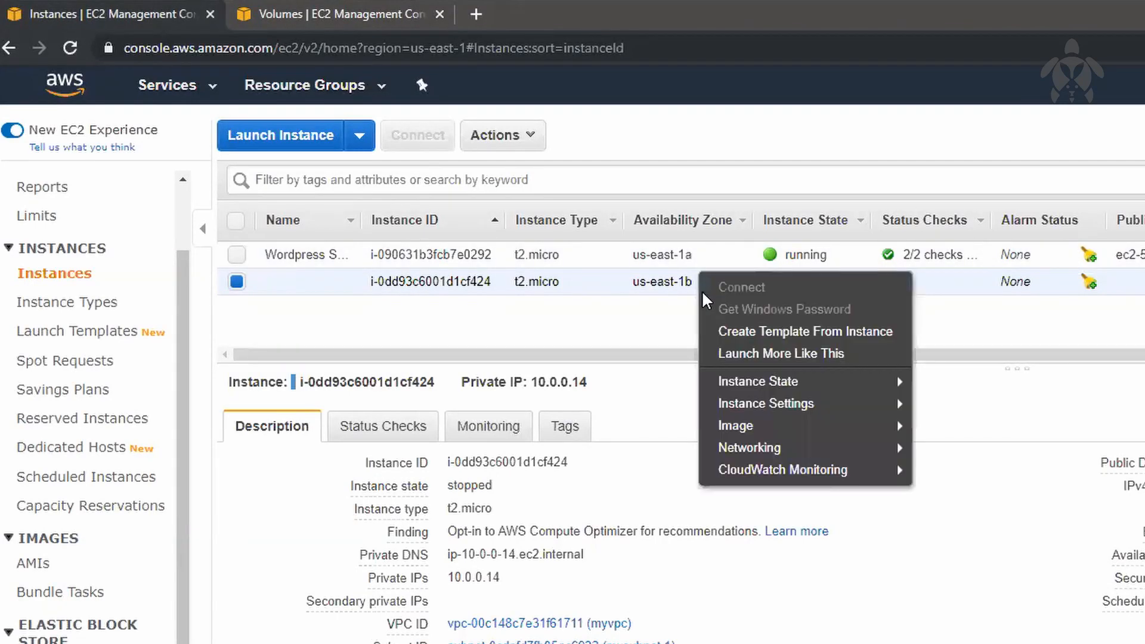
mouse_move(894, 383)
click(948, 382)
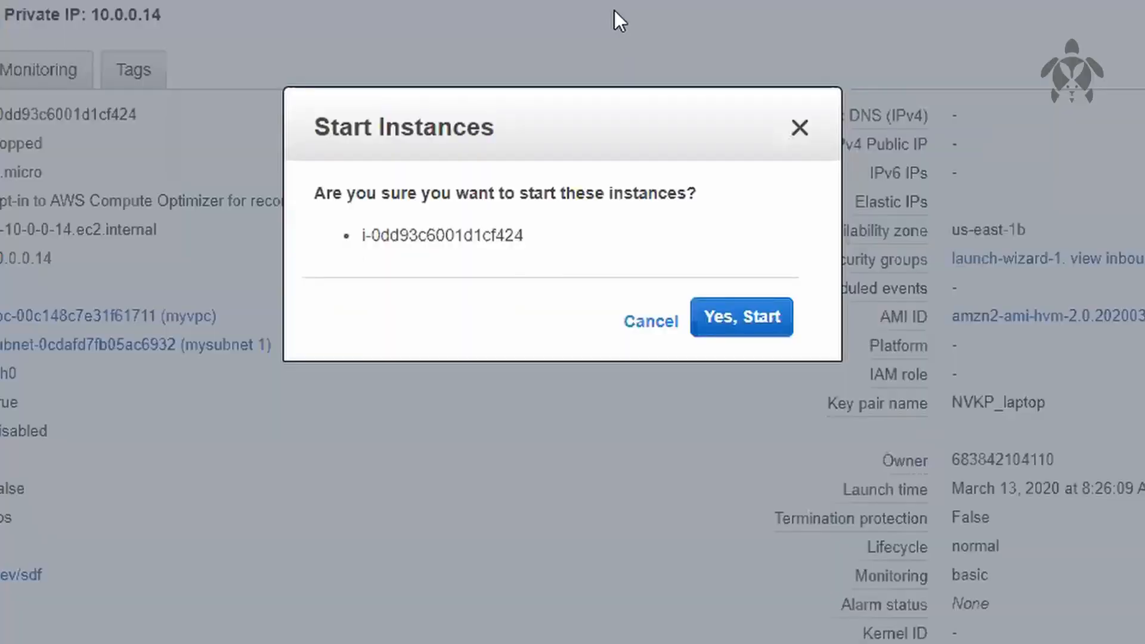
click(736, 323)
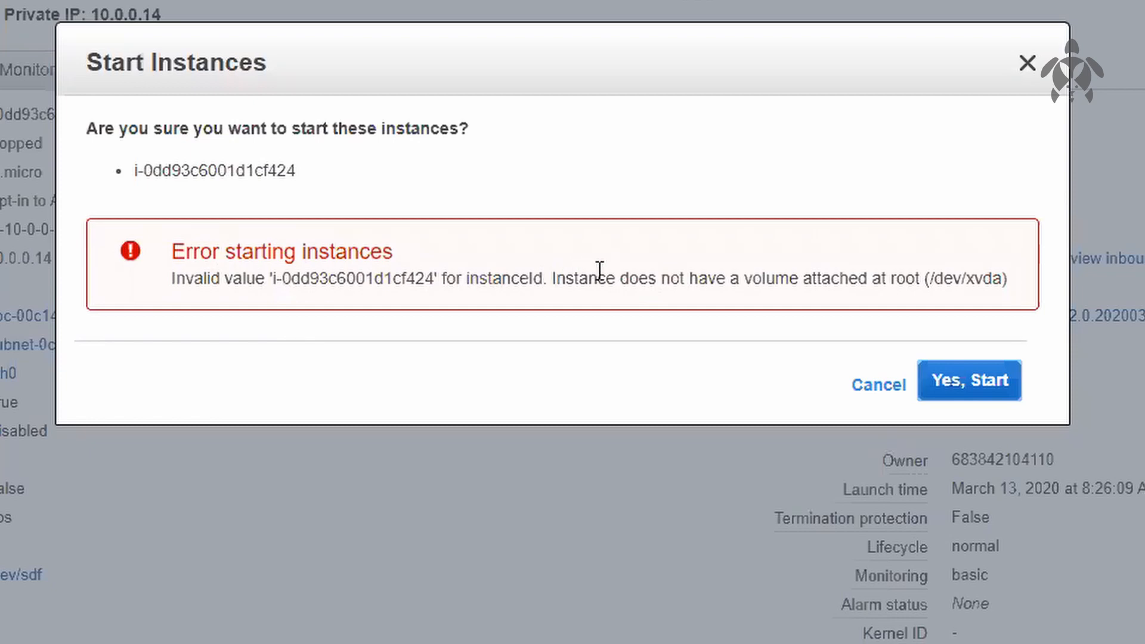
drag(744, 279, 983, 288)
click(970, 288)
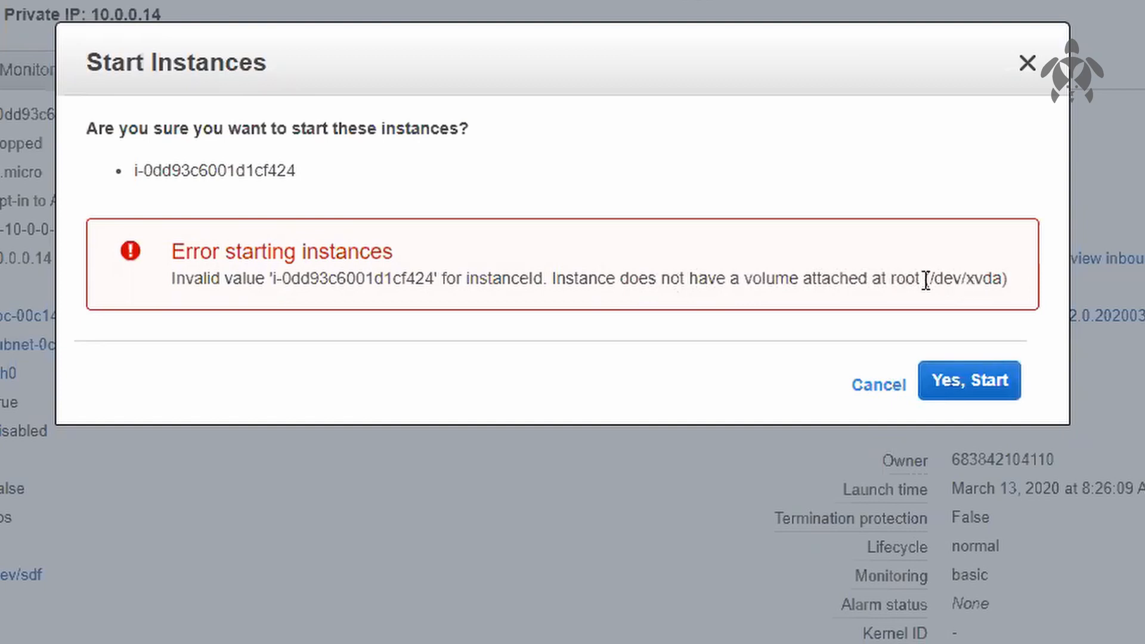
drag(930, 281, 996, 279)
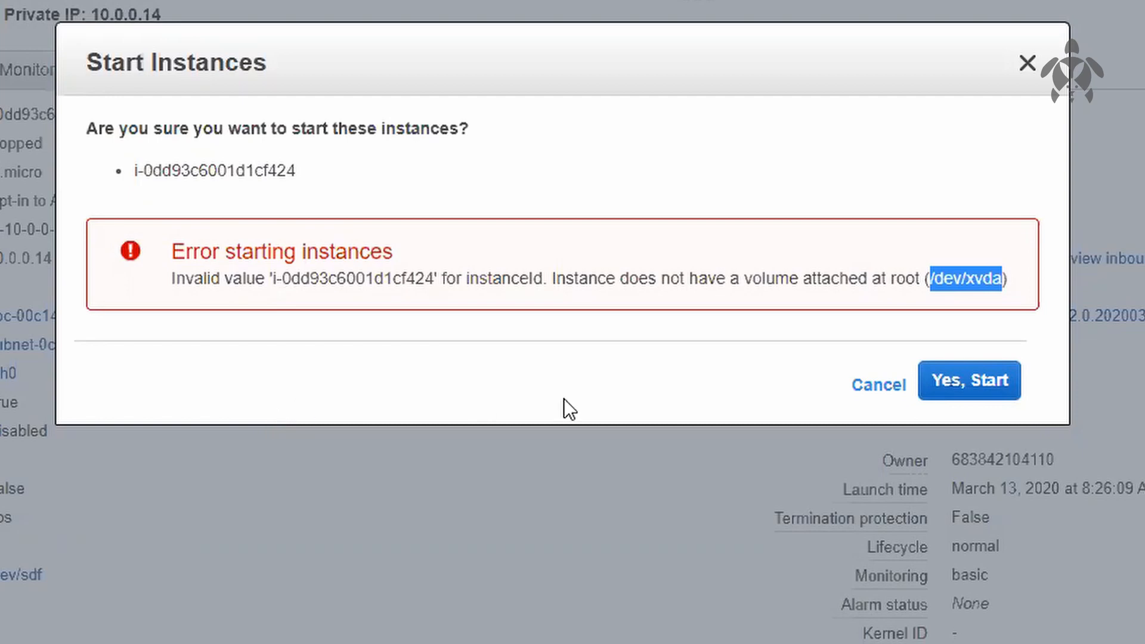
click(868, 387)
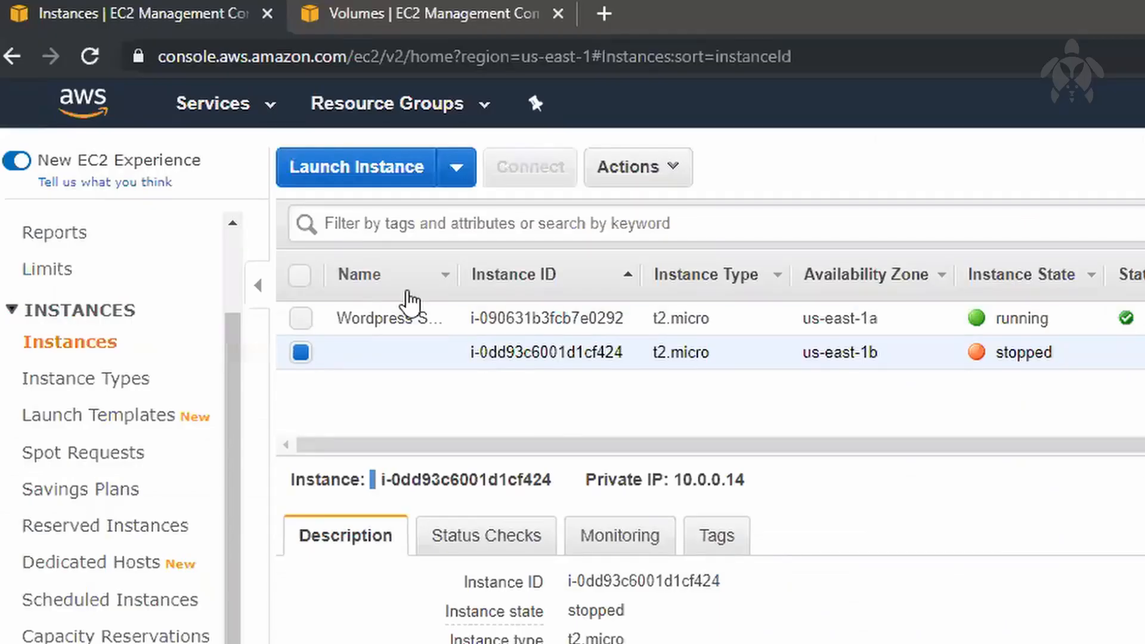
Step: Detach volume vol-0a72b84c3e8e10d62 from the instance in the volumes list
click(473, 24)
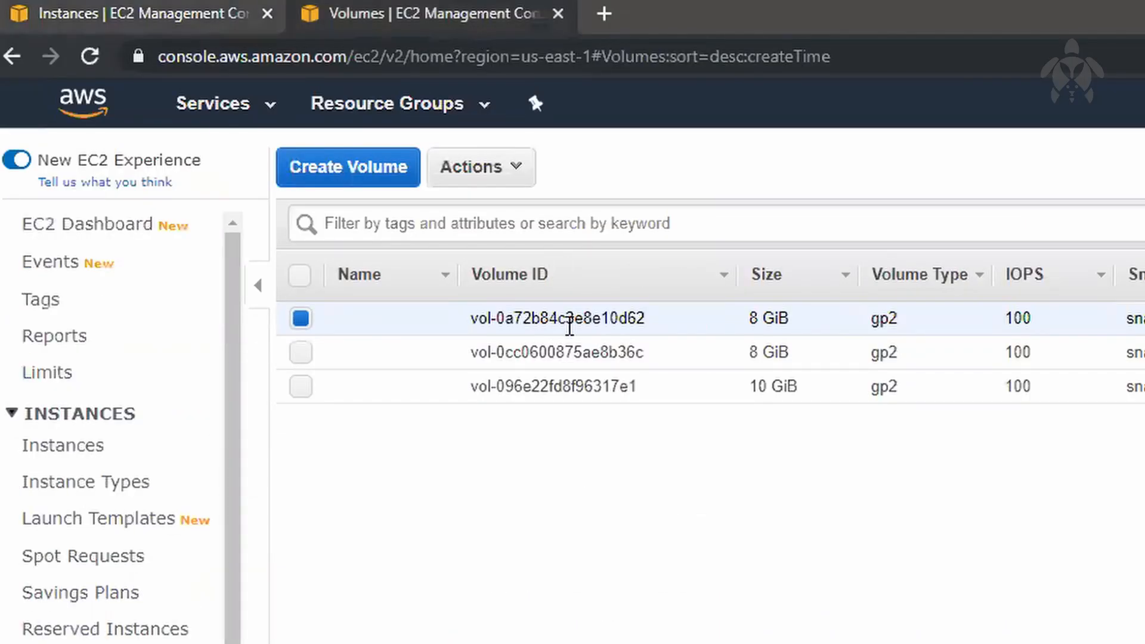
right_click(570, 326)
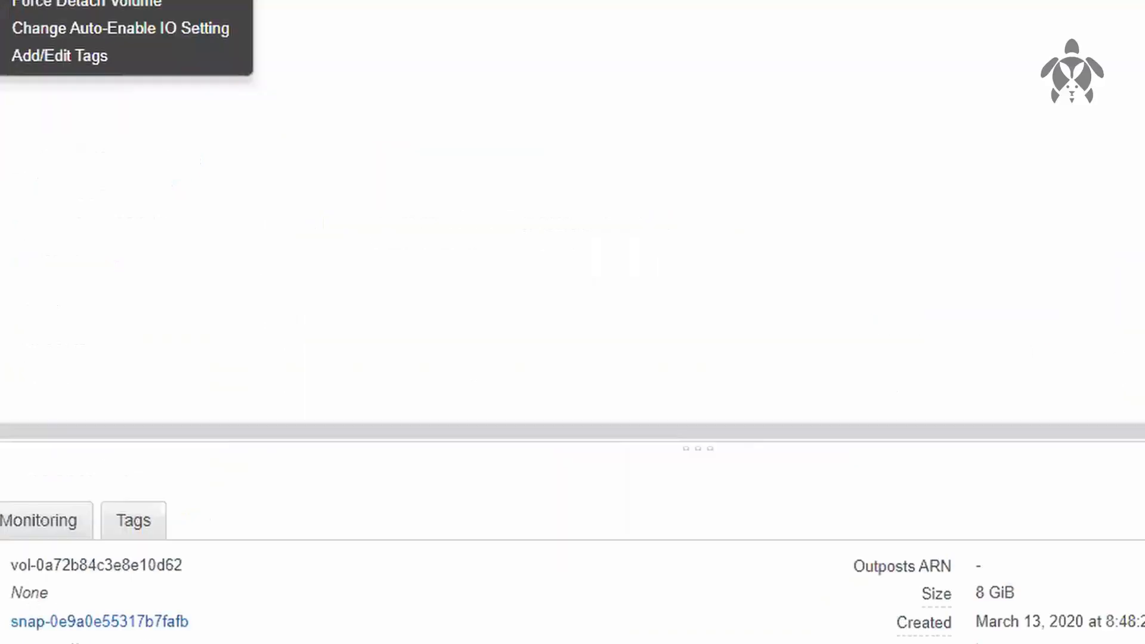
click(686, 439)
click(936, 316)
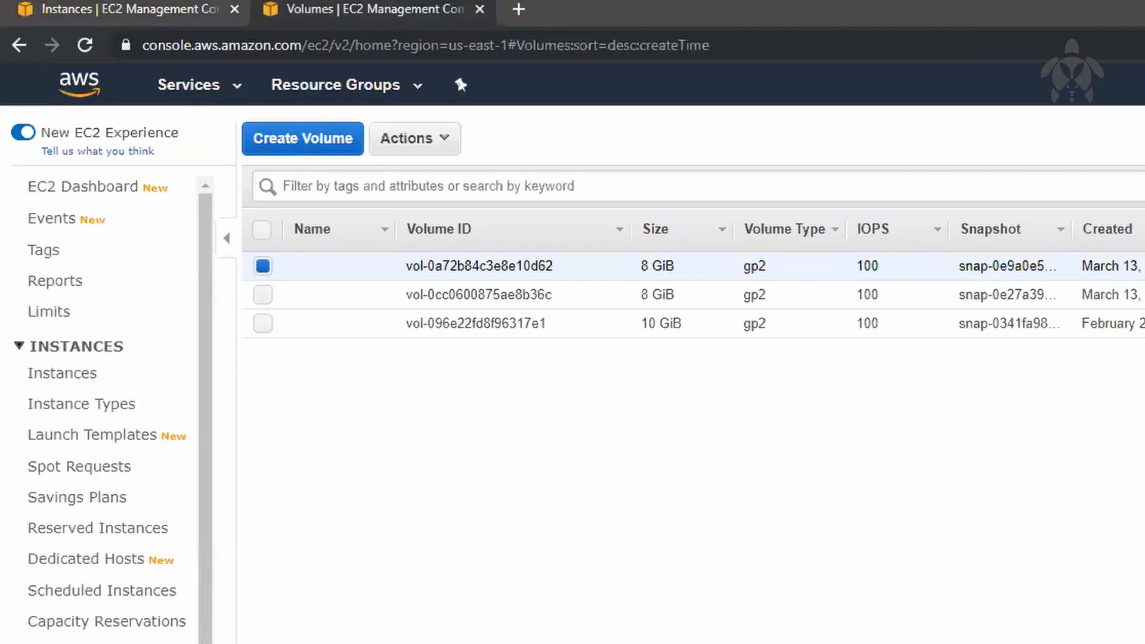
Step: Attach volume vol-0a72b84c3e8e10d62 to instance i-0dd93c6001d1cf424 as device /dev/xvda
right_click(573, 258)
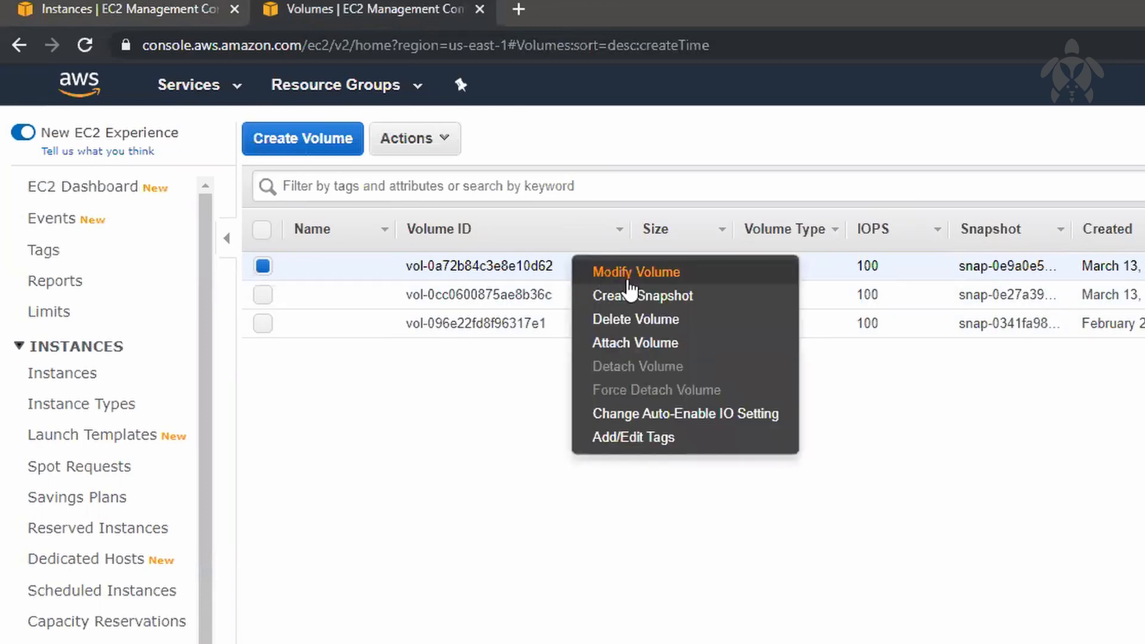
click(695, 344)
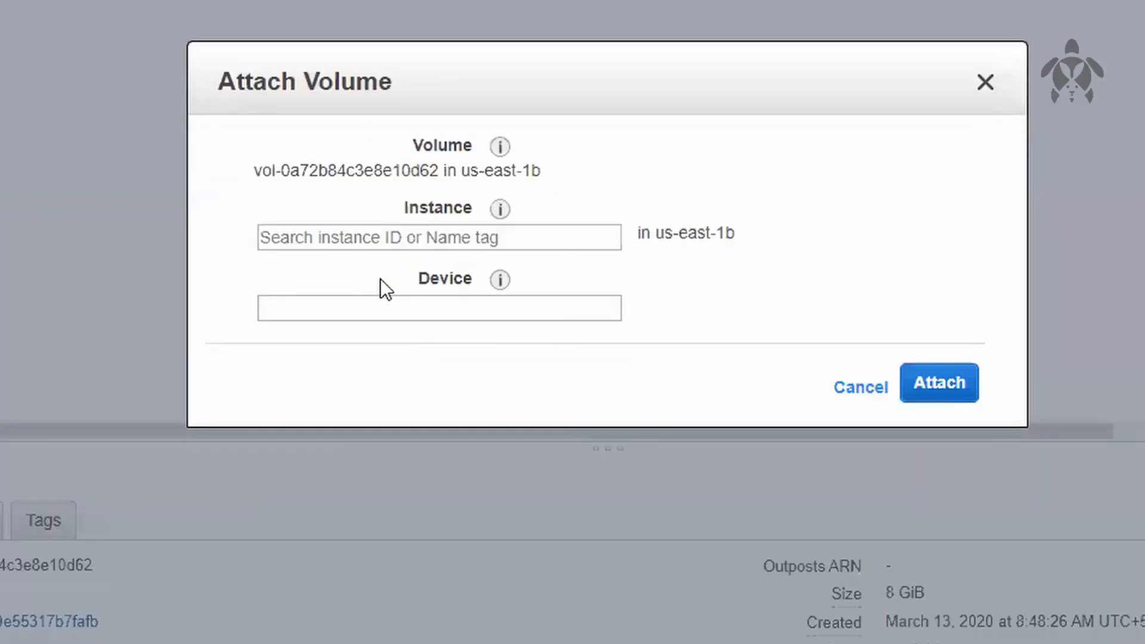
click(449, 236)
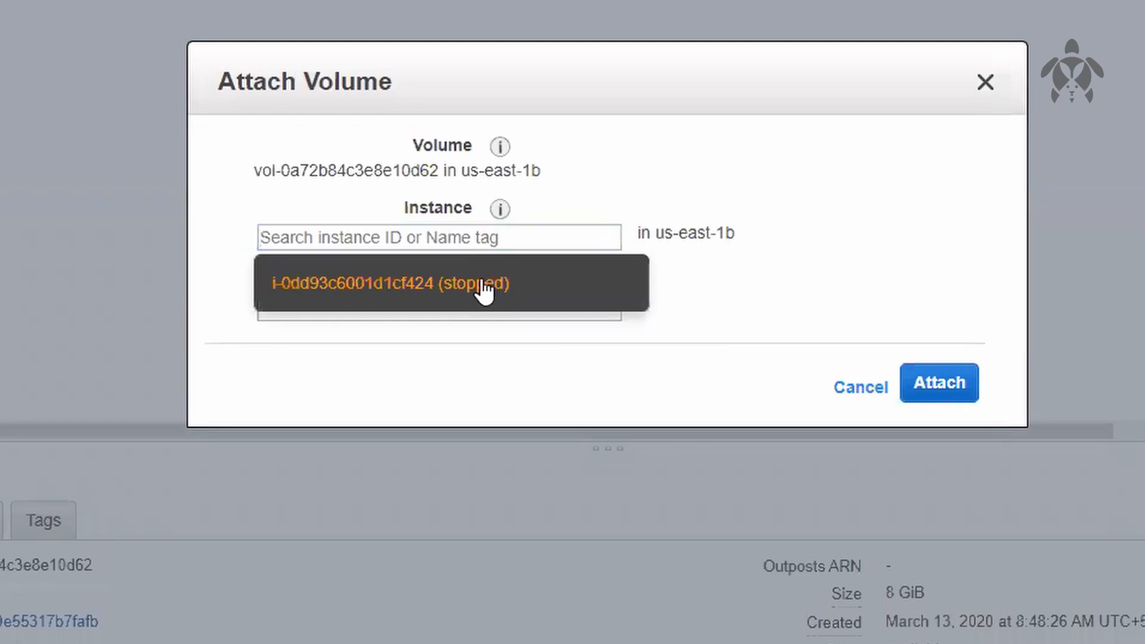
click(478, 288)
double_click(401, 300)
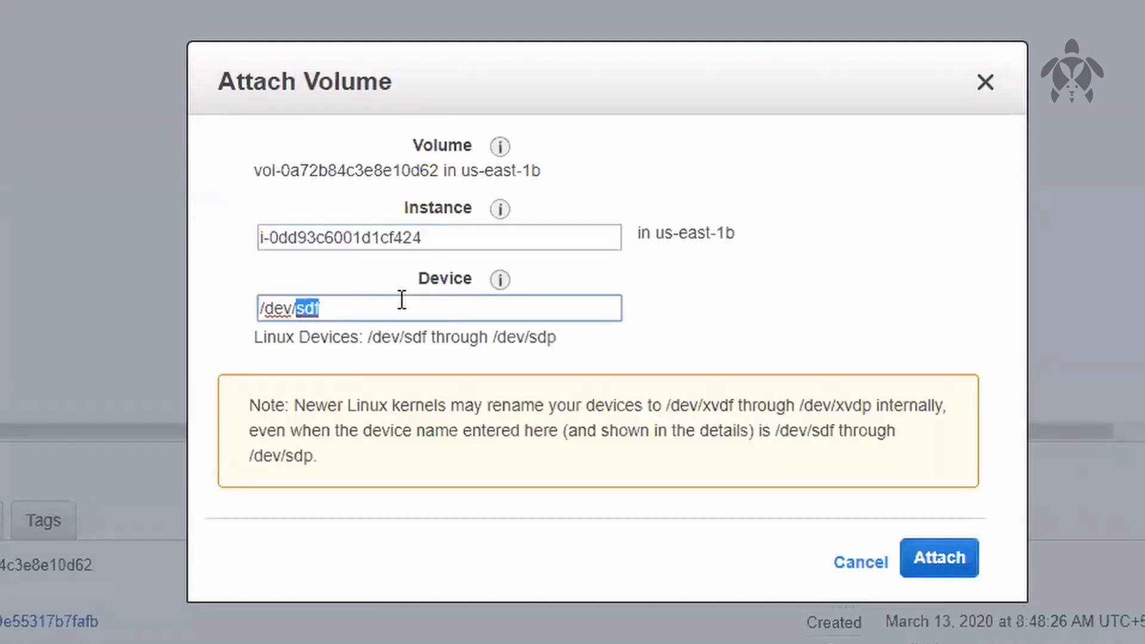
text(xvda)
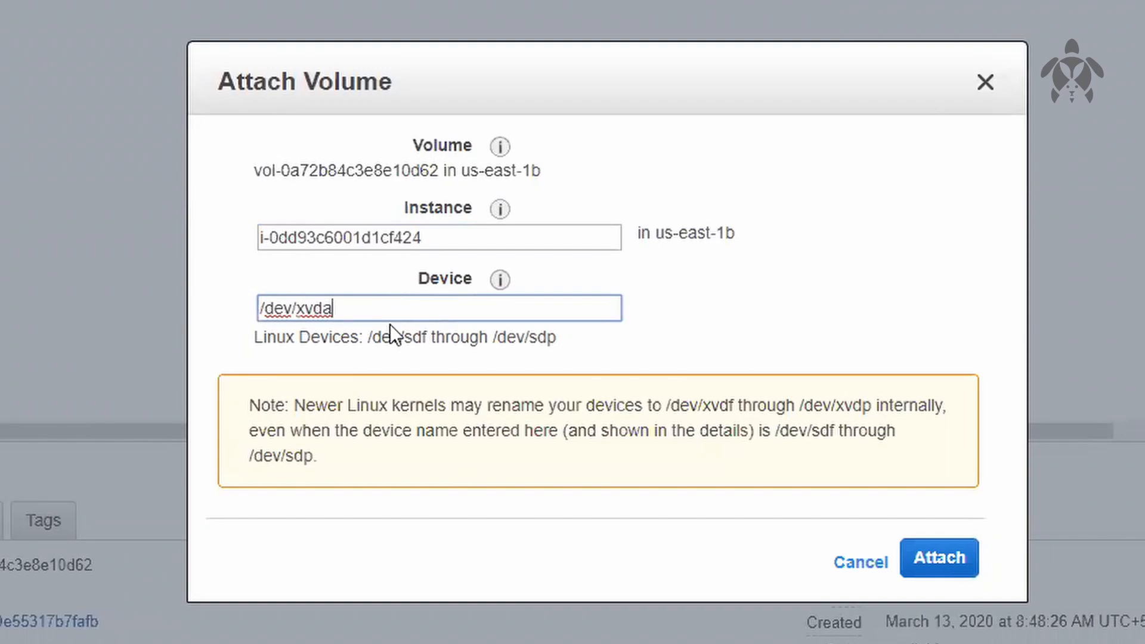
click(960, 559)
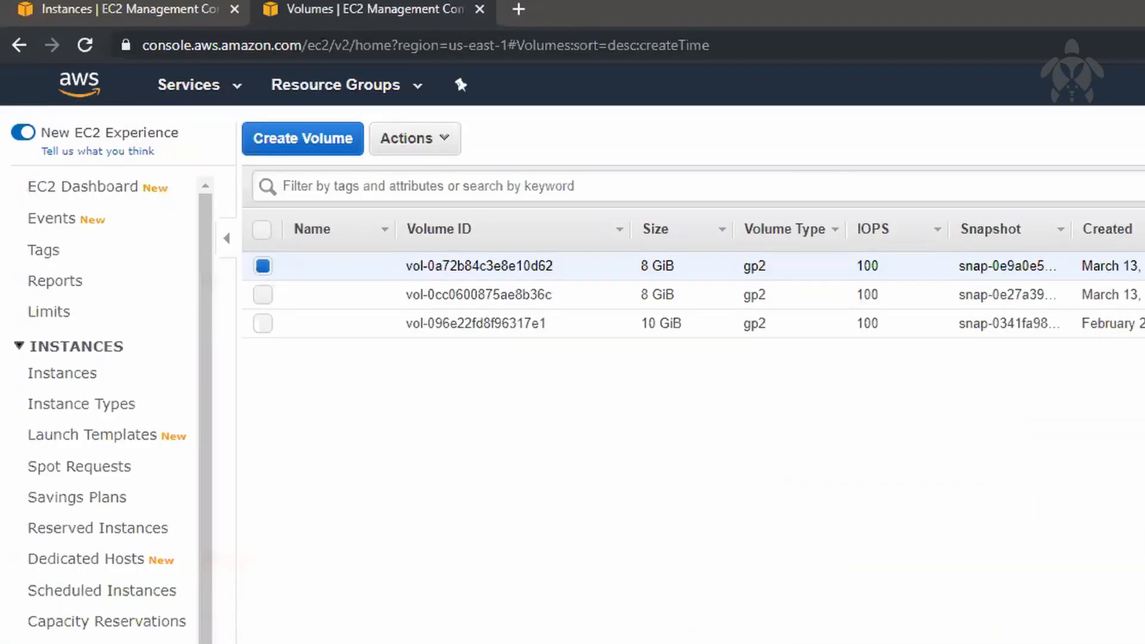
Step: Refresh the instances list and check the root device and block devices of the us-east-1b instance
click(169, 8)
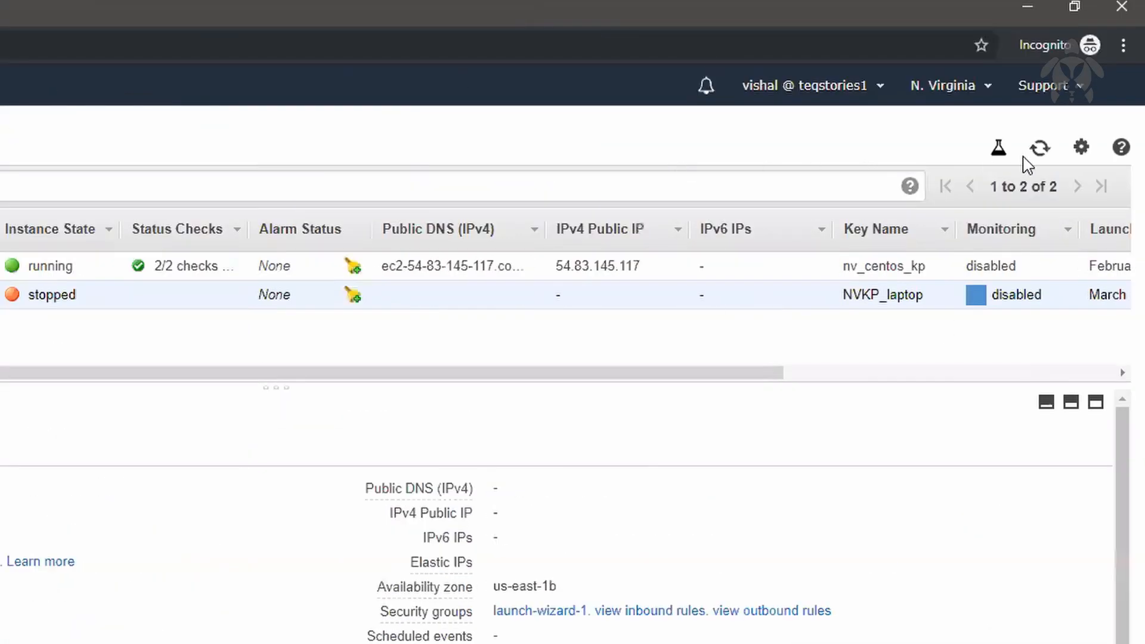
click(1040, 148)
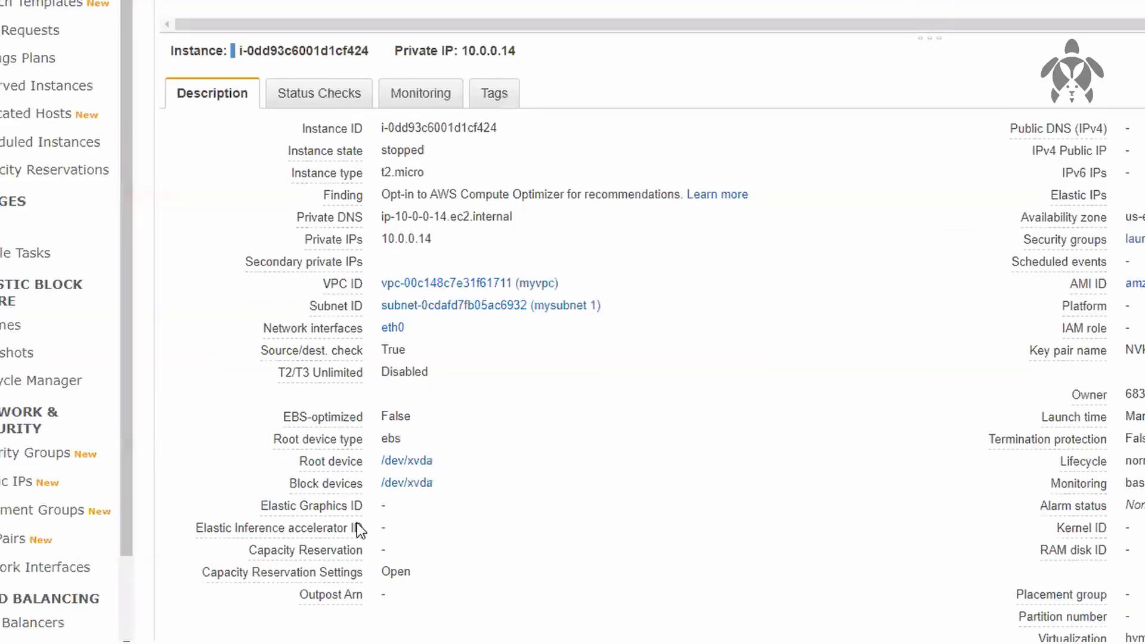
drag(381, 459, 521, 482)
click(648, 482)
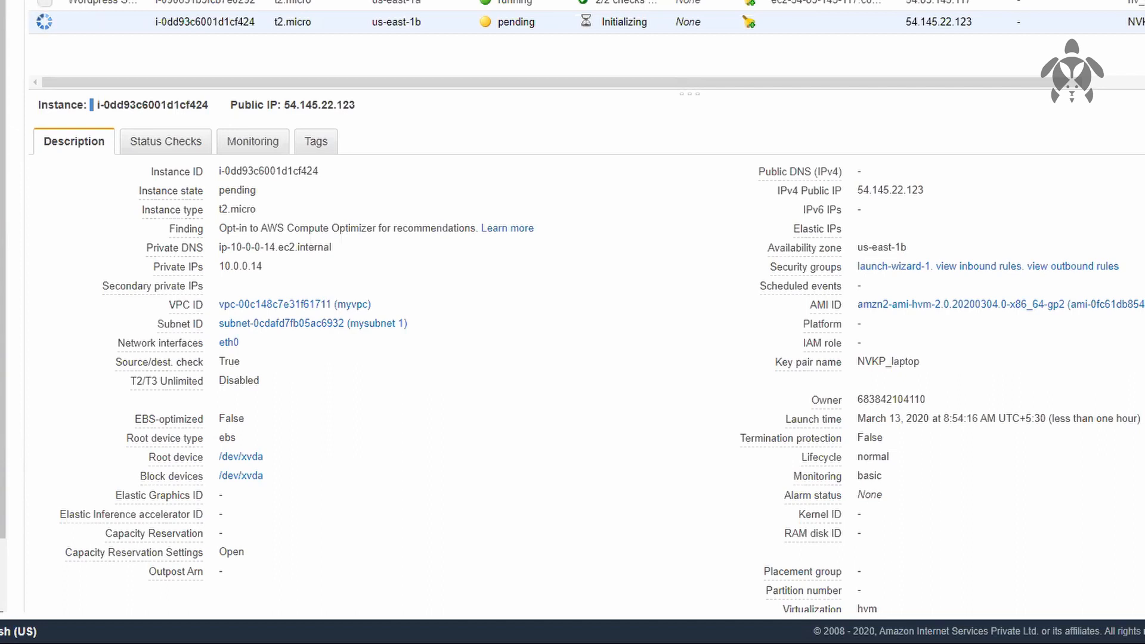
Step: Copy the us-east-1b instance's public IP 54.145.22.123 and load it in a new browser tab
double_click(941, 25)
key(ctrl+c)
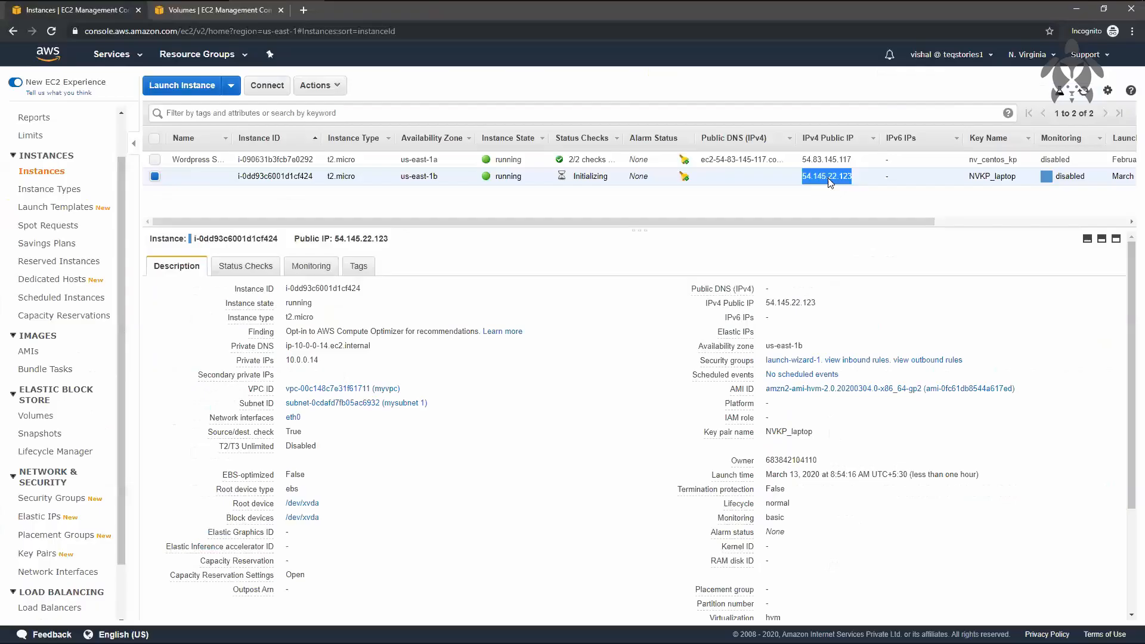
key(ctrl+t)
key(ctrl+v)
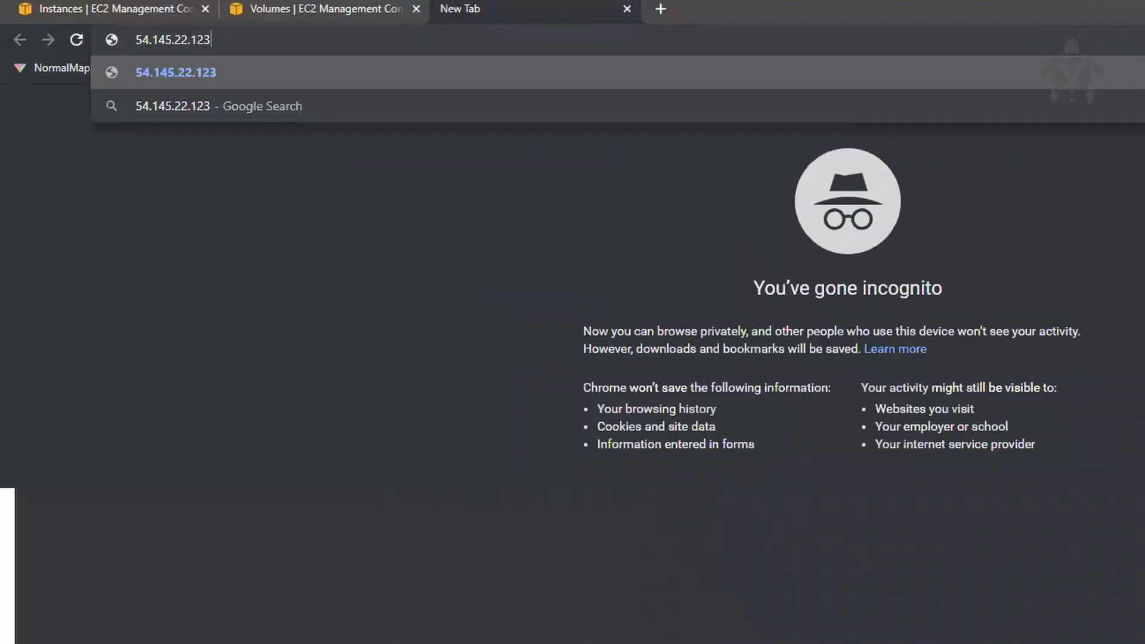
key(Return)
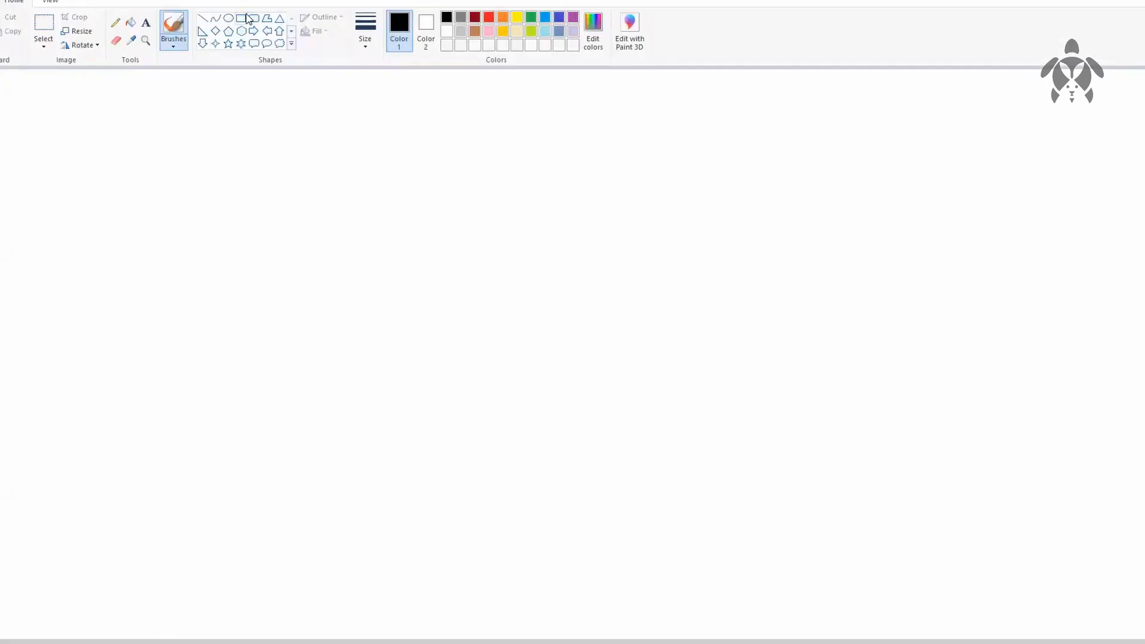
Step: Switch to Paint and draw a near-square box with a smaller rectangle in its lower part, filled with black
click(246, 17)
drag(90, 187, 243, 326)
click(342, 330)
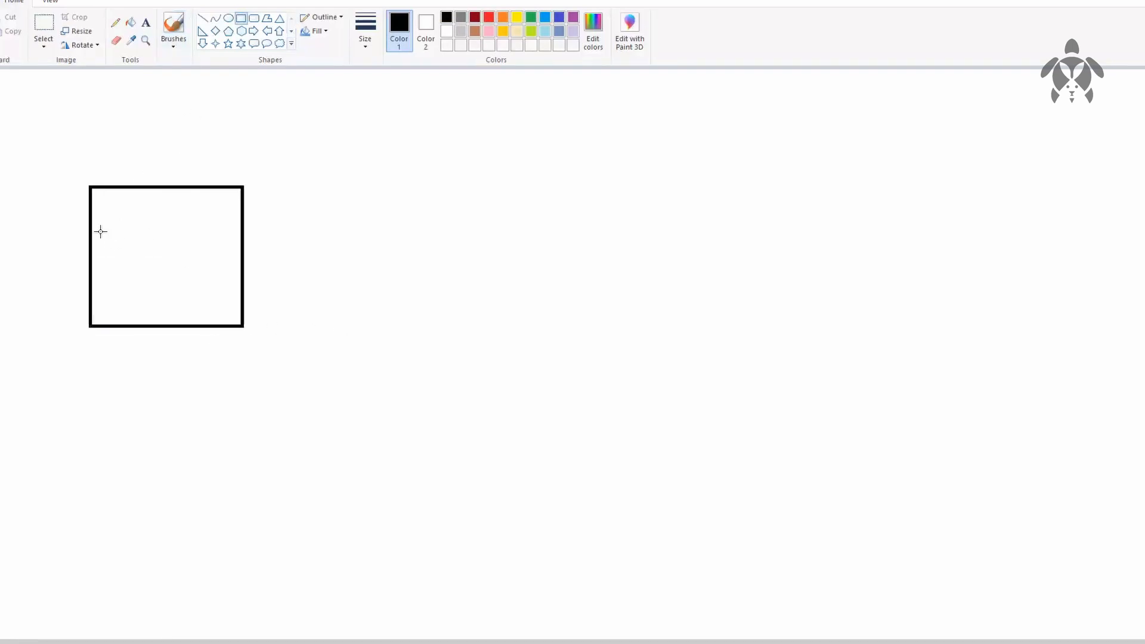
drag(100, 232, 230, 320)
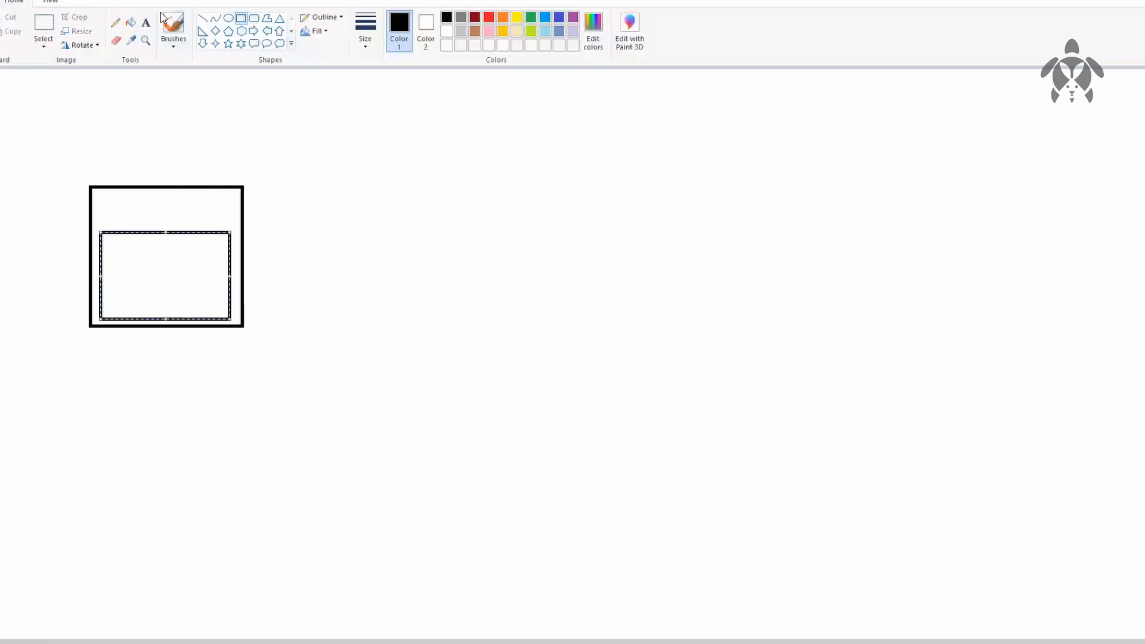
click(131, 22)
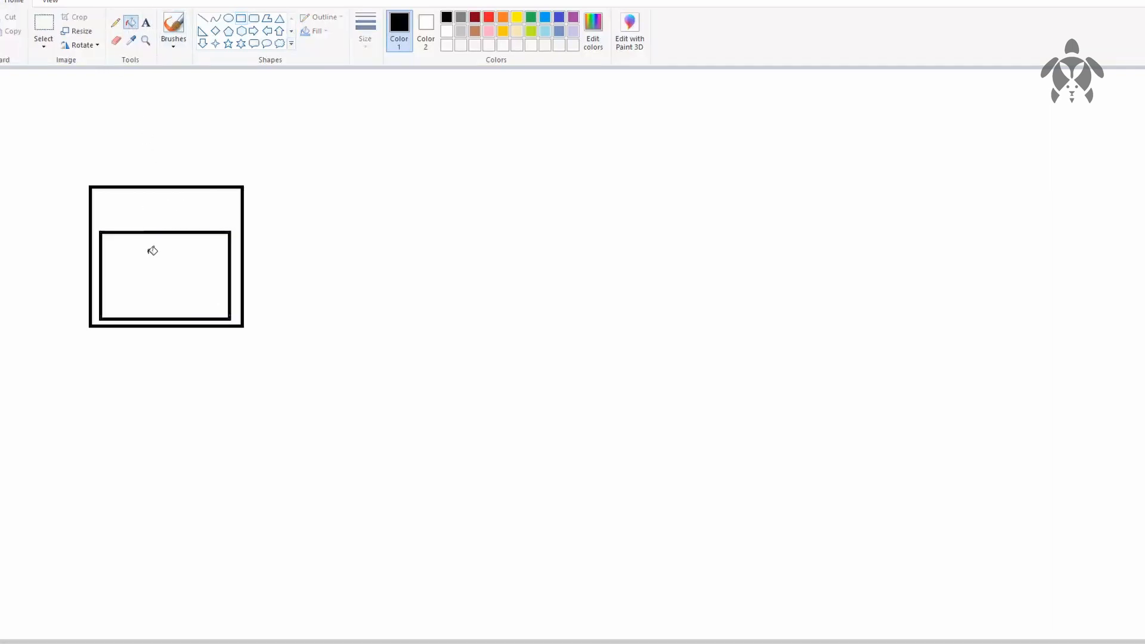
click(163, 288)
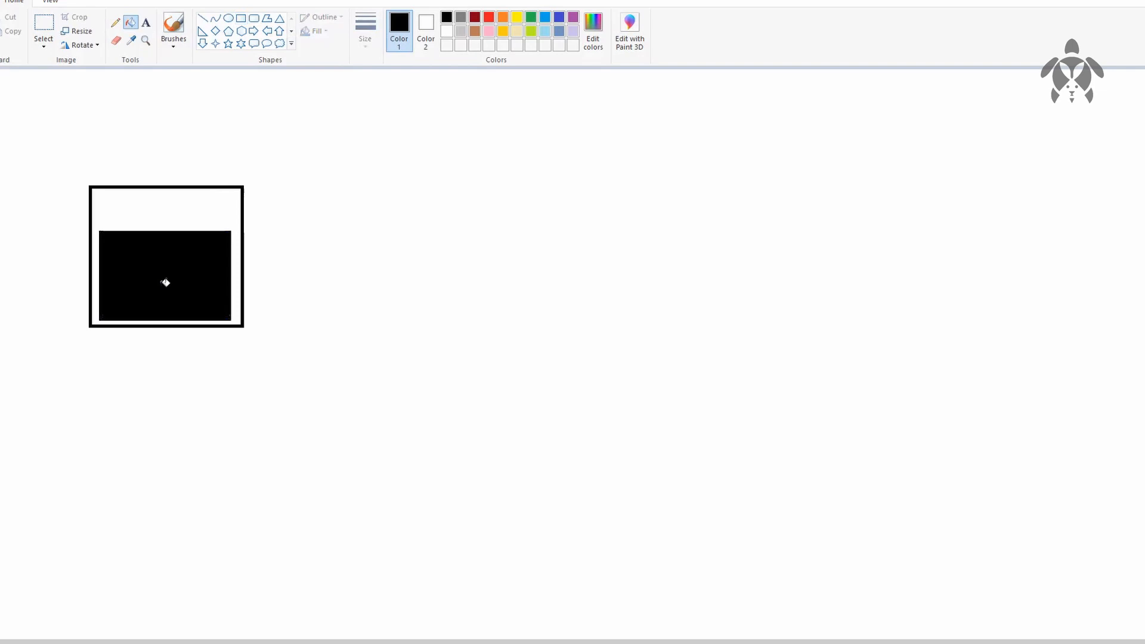
click(145, 25)
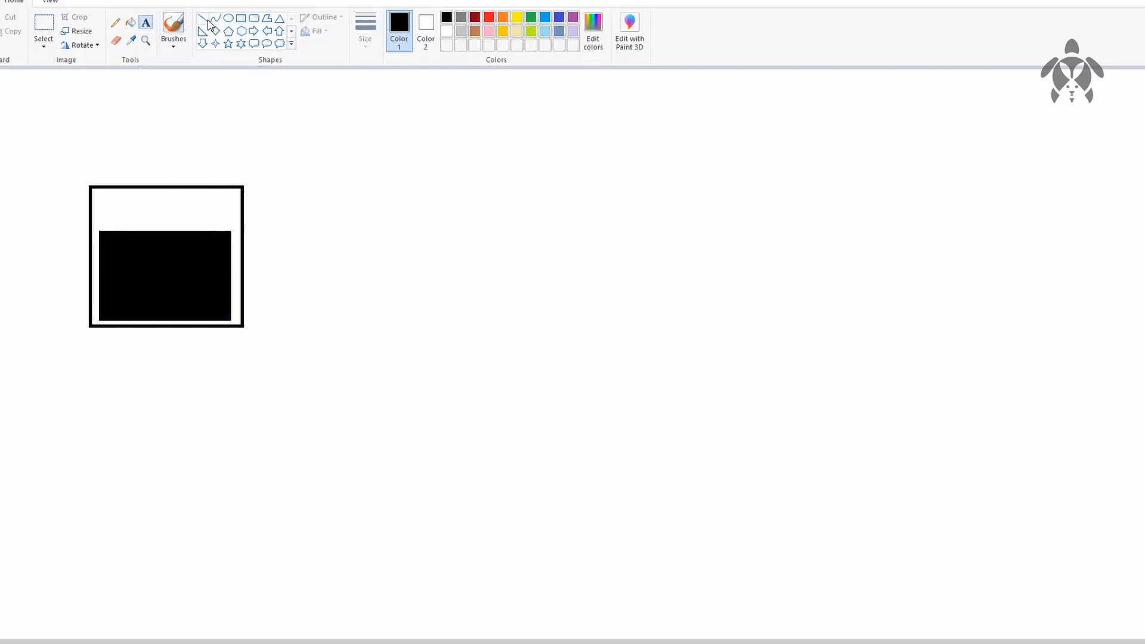
click(203, 19)
drag(263, 251, 308, 250)
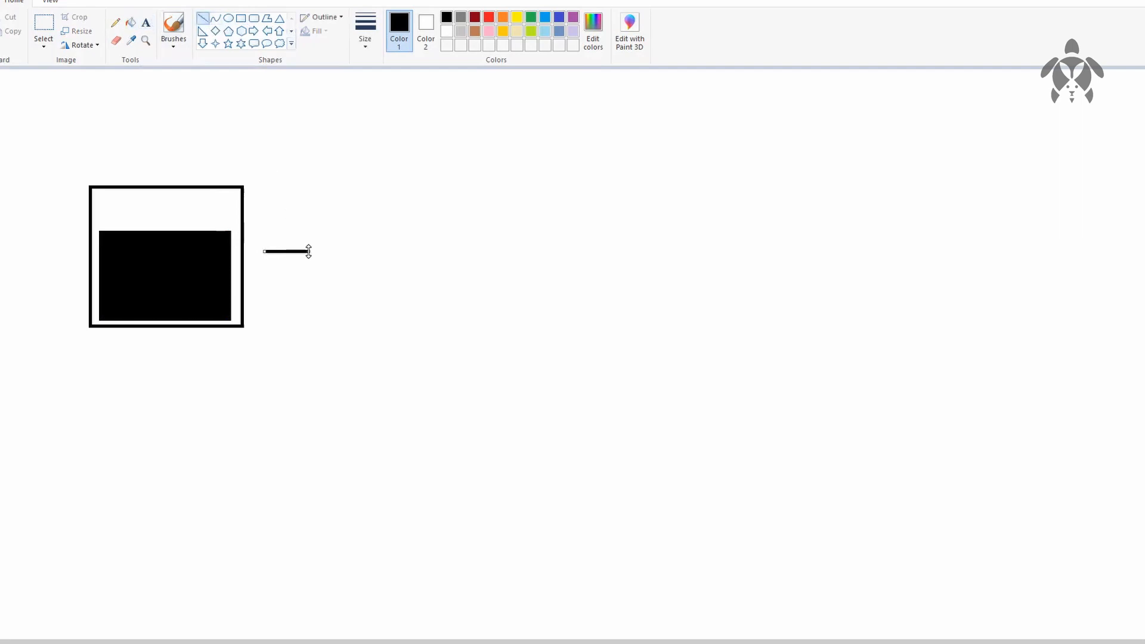
key(ctrl+z)
Step: Draw a right-pointing block arrow just to the right of the box, at about mid-height
click(253, 31)
drag(270, 238, 355, 283)
click(446, 232)
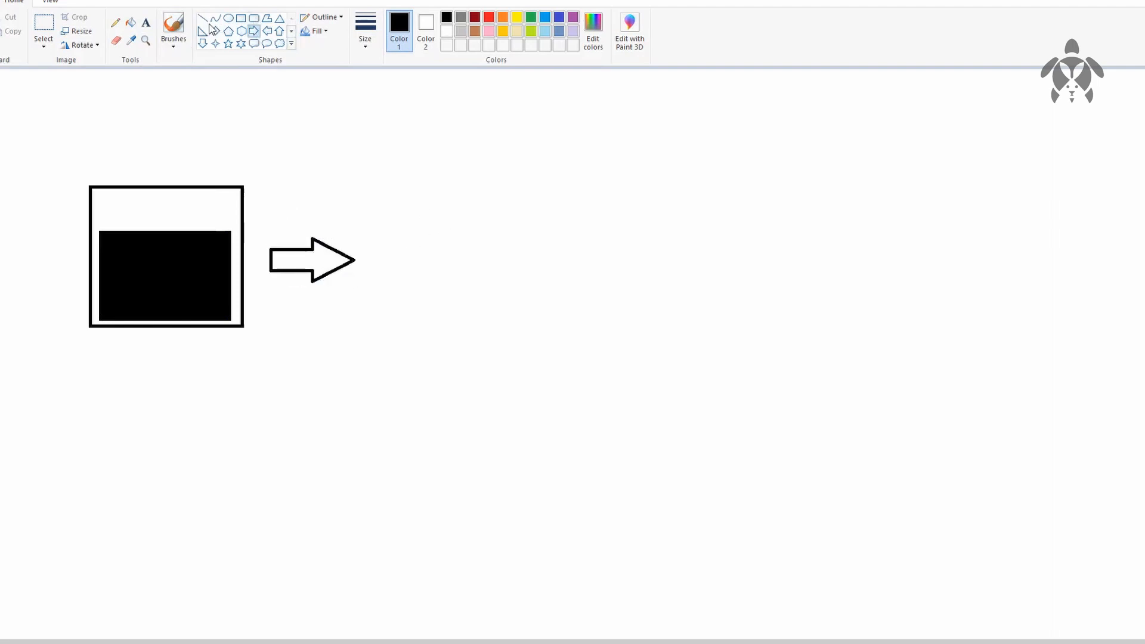
Step: Copy the box with its black rectangle and place the duplicate to the right of the arrow, level with the original
click(43, 24)
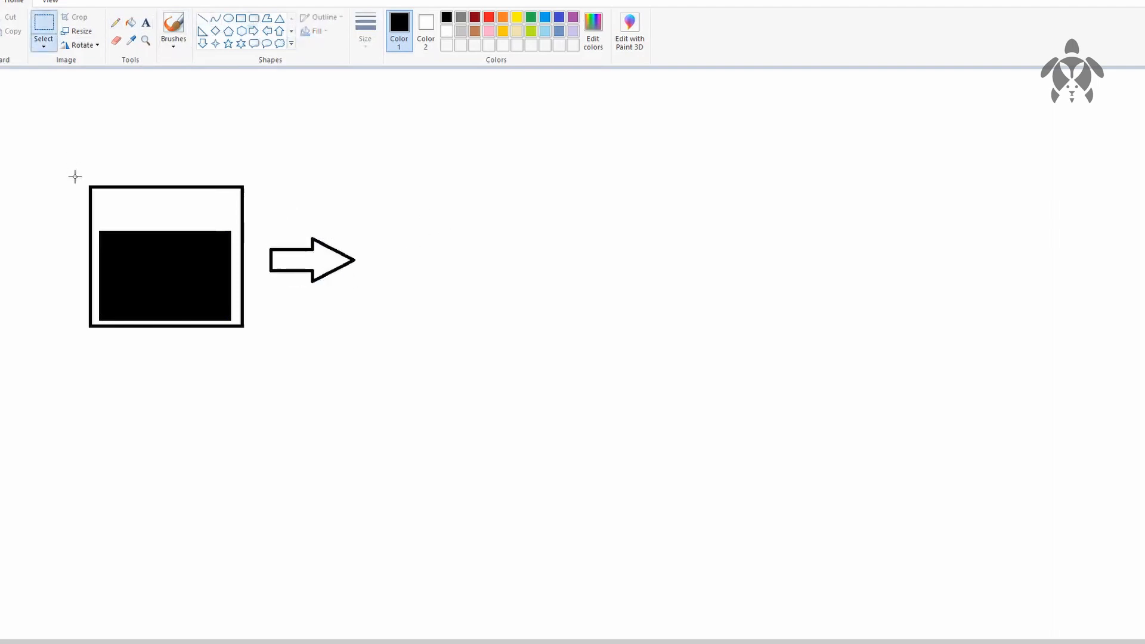
drag(74, 176, 255, 345)
key(ctrl+c)
key(ctrl+v)
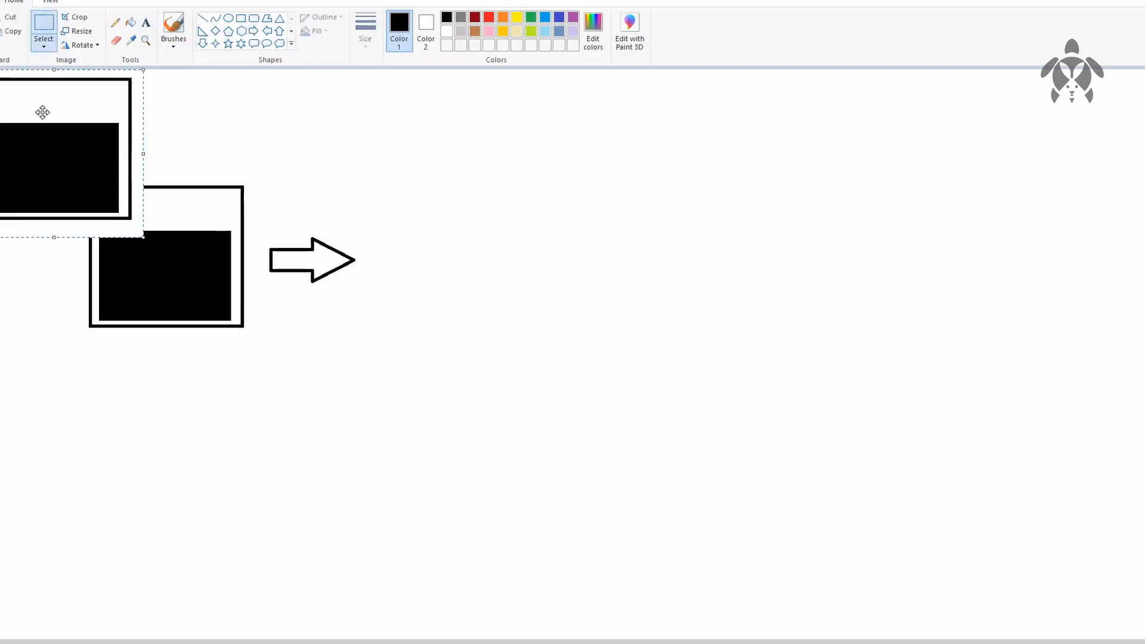
drag(77, 141, 477, 245)
click(697, 292)
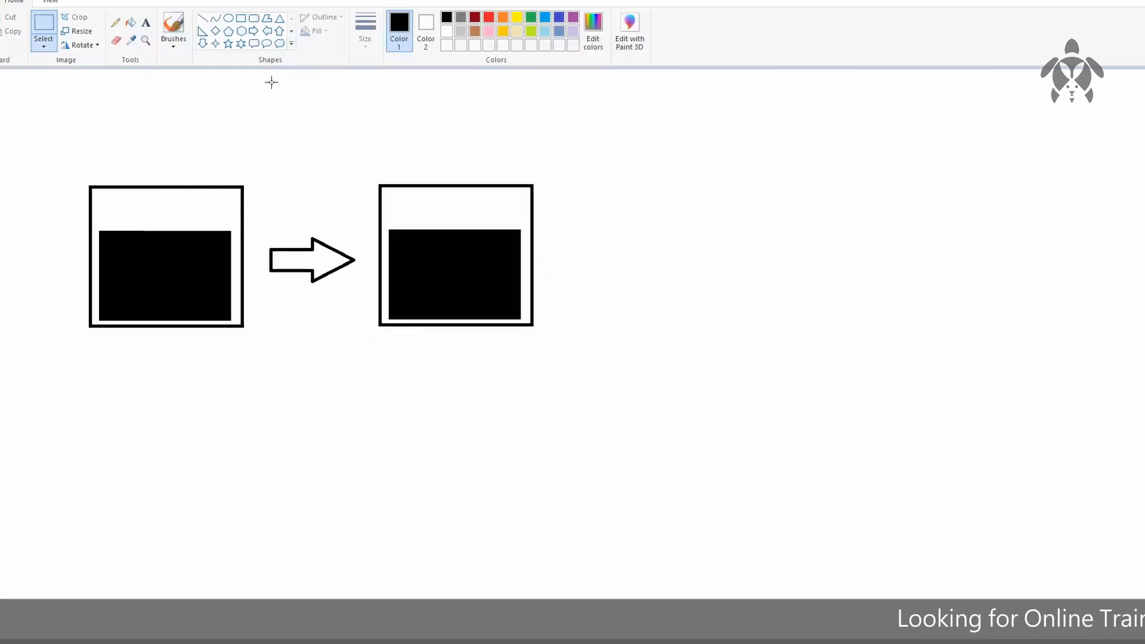
Step: Add white two-line text "httpd" and "custom website" inside the black rectangle of the second box
click(146, 22)
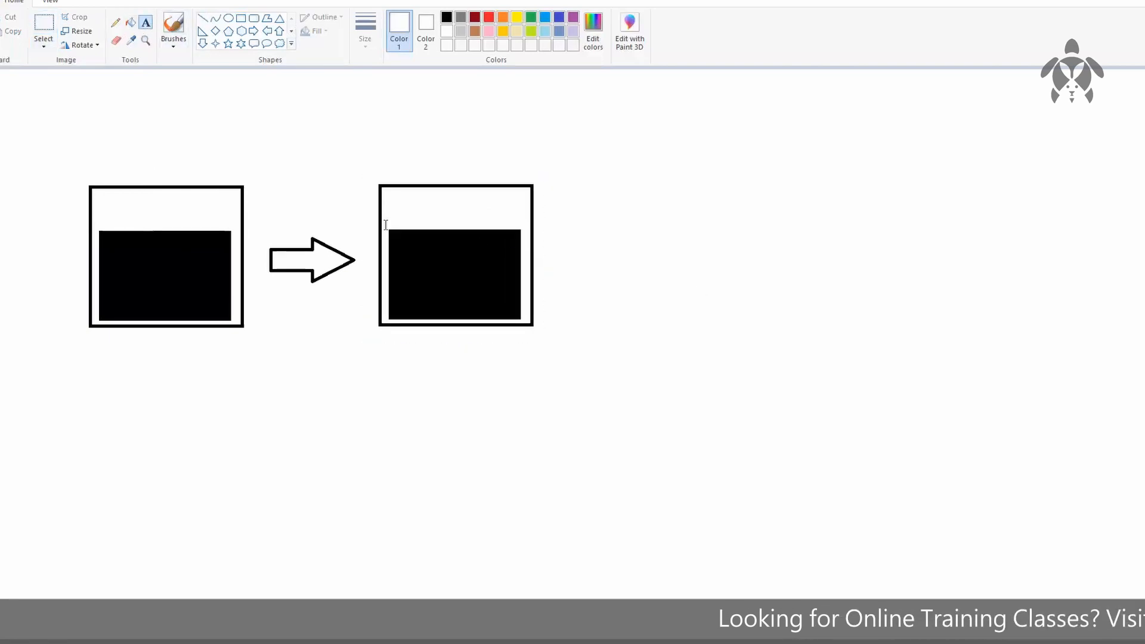
drag(419, 267, 584, 311)
text(httpd)
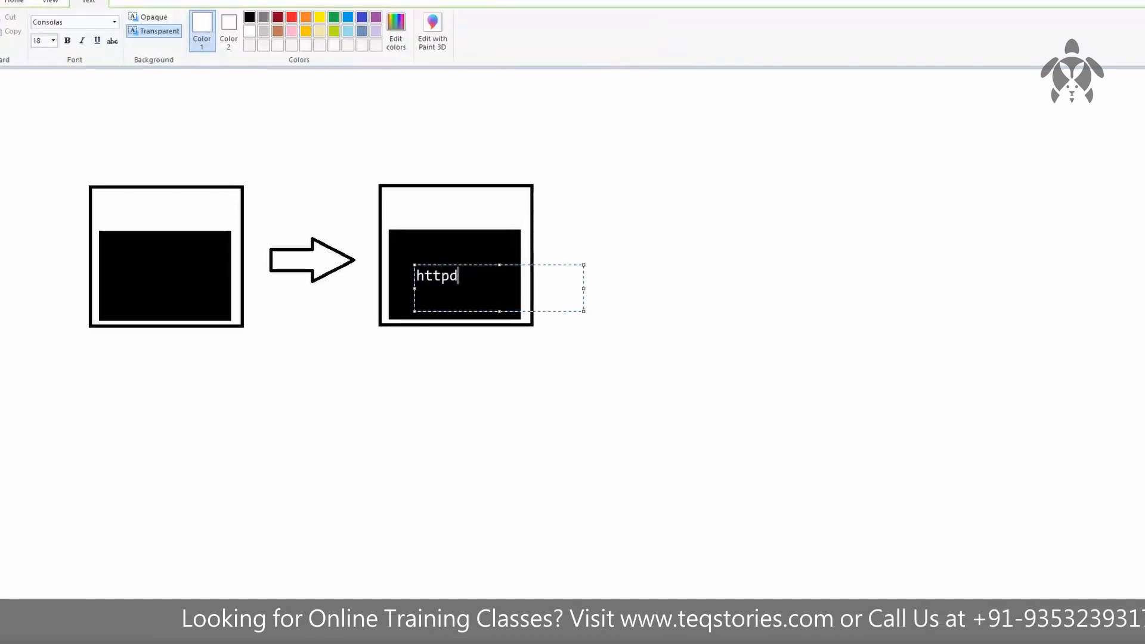
key(Return)
text(custom website)
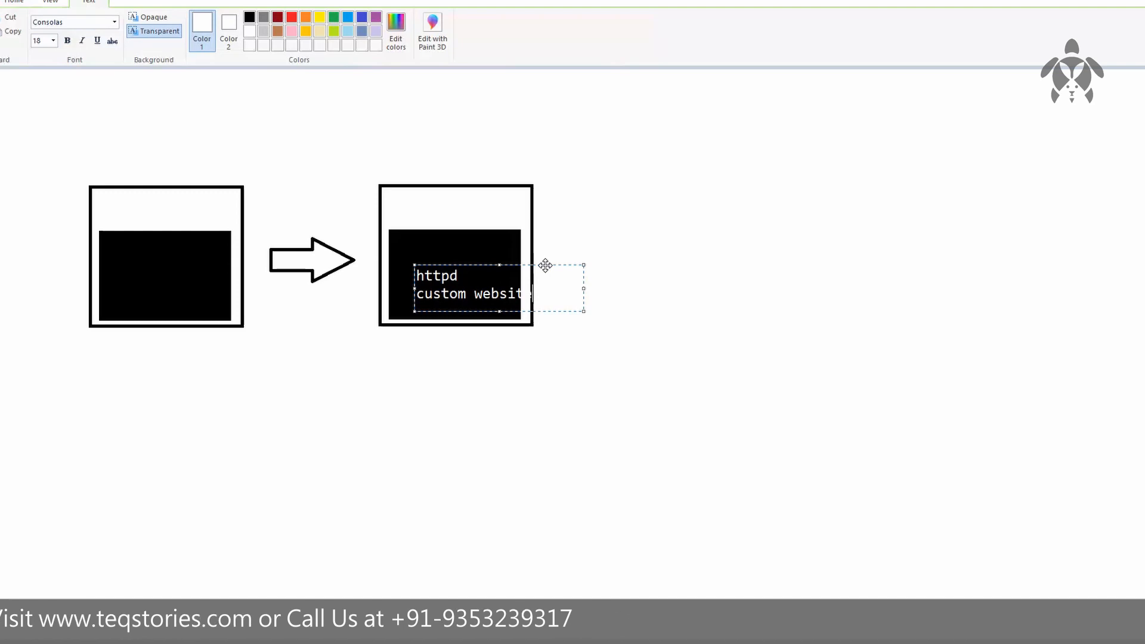
drag(545, 261, 527, 257)
text(e)
click(637, 248)
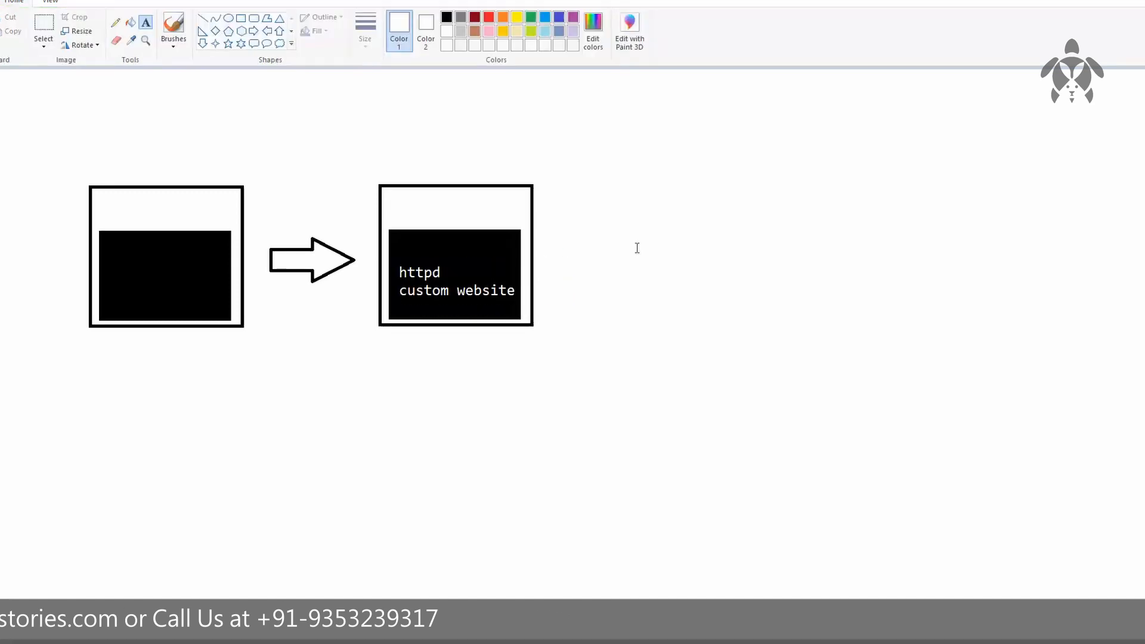
Step: Copy the block arrow together with the labelled second box and place the duplicate to the right of that box, roughly level with it
click(43, 26)
drag(558, 174, 267, 353)
key(ctrl+c)
key(ctrl+v)
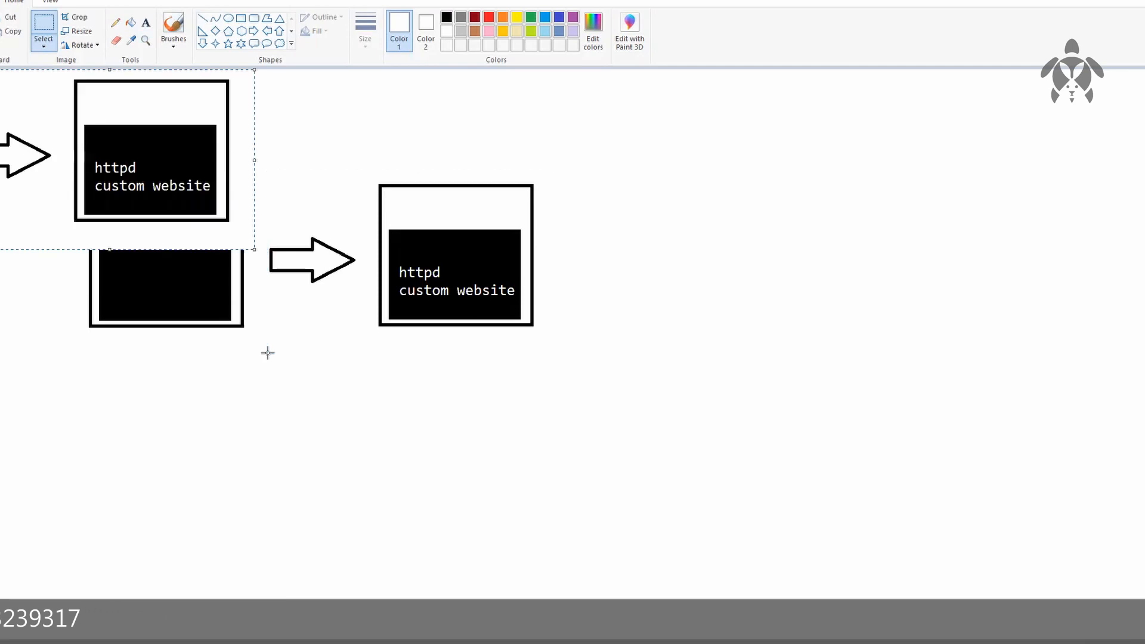
drag(84, 187, 675, 301)
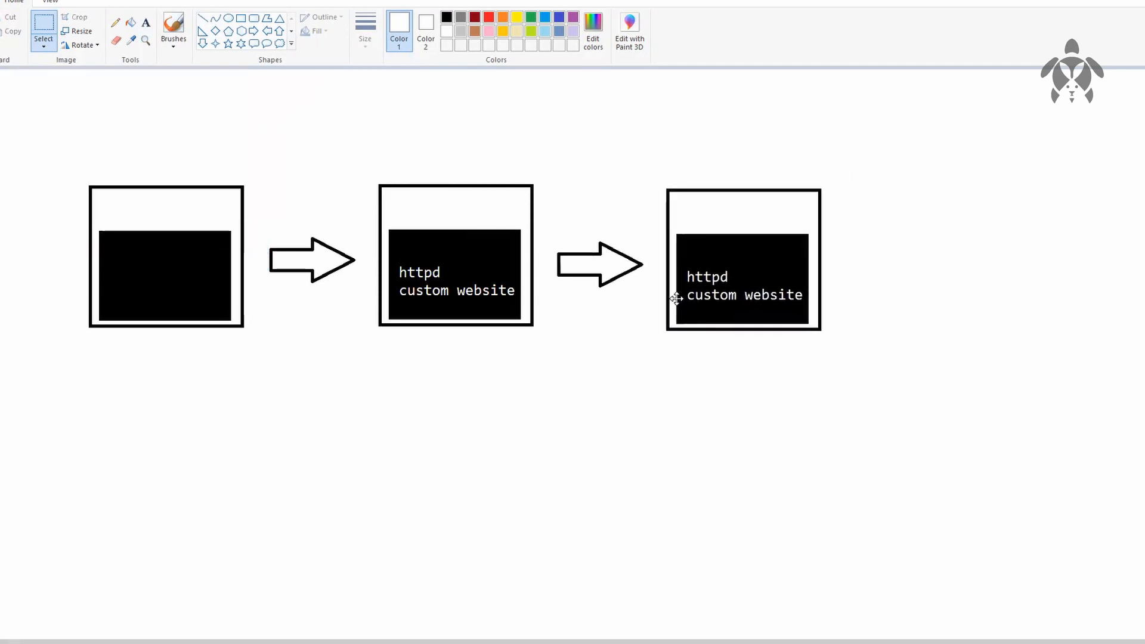
click(762, 378)
Step: Cross out the third box's black rectangle and its text with two diagonal red lines forming an X
click(488, 17)
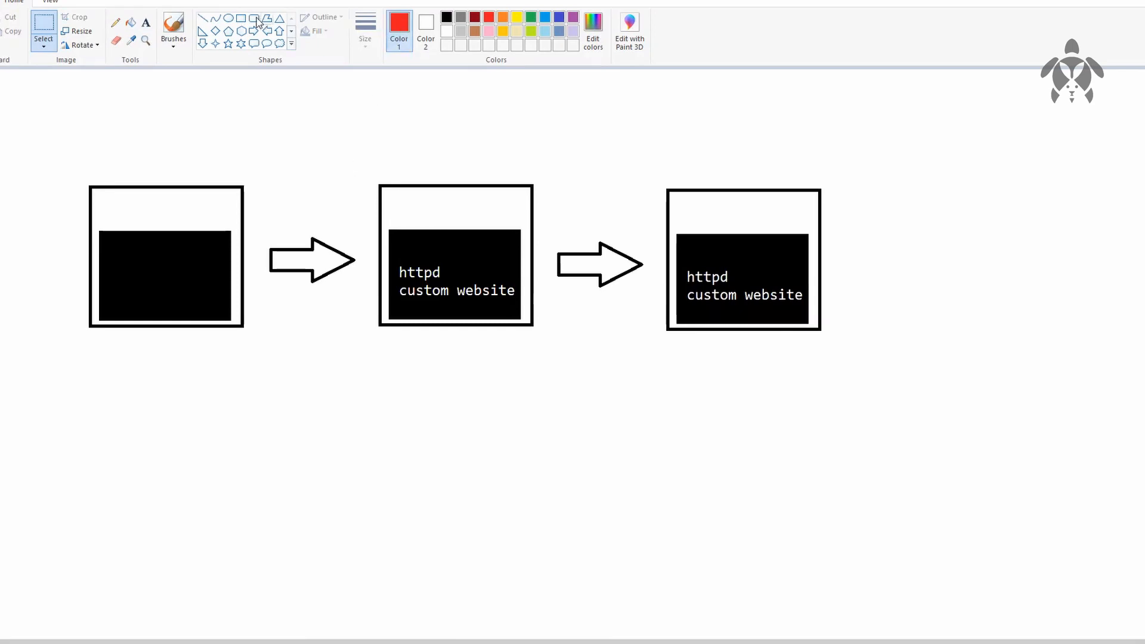
click(175, 25)
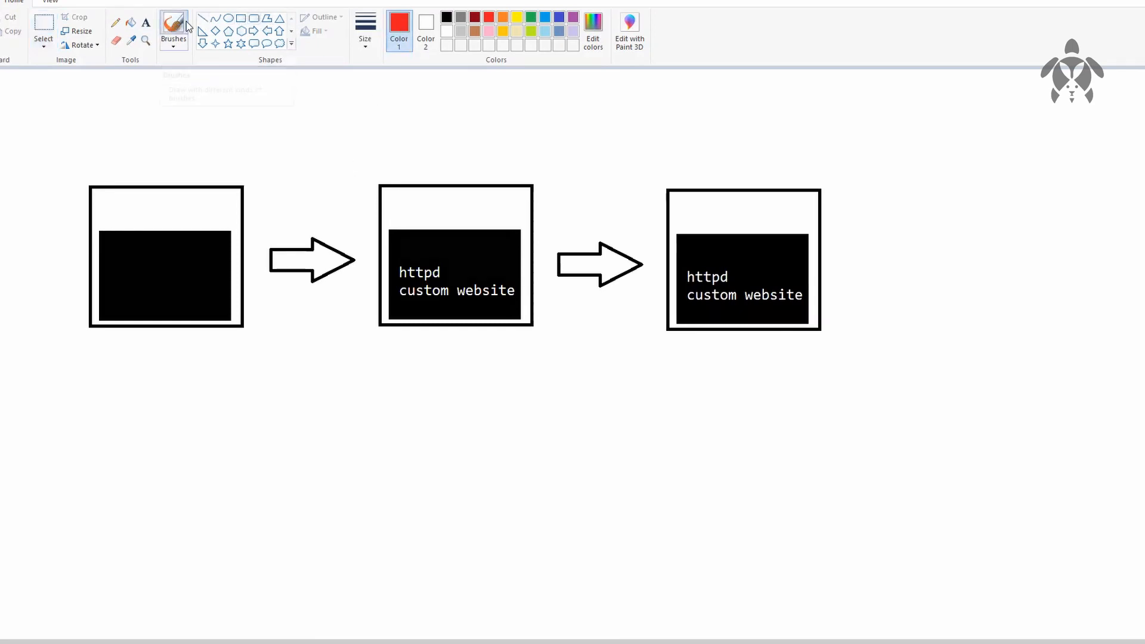
click(202, 18)
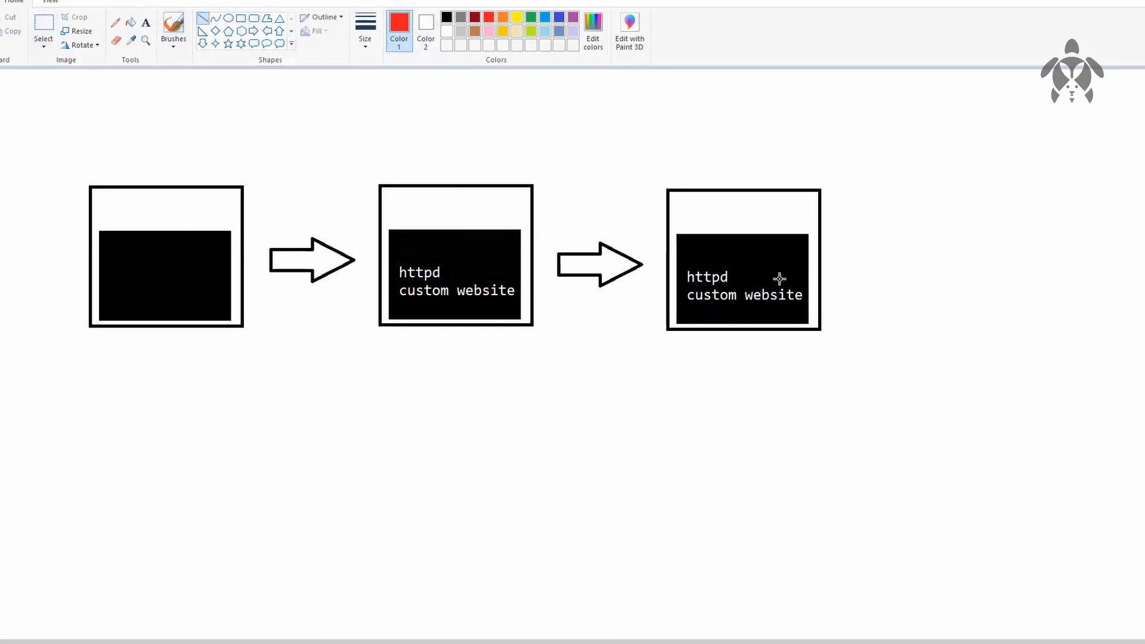
drag(692, 247, 795, 313)
drag(795, 245, 696, 316)
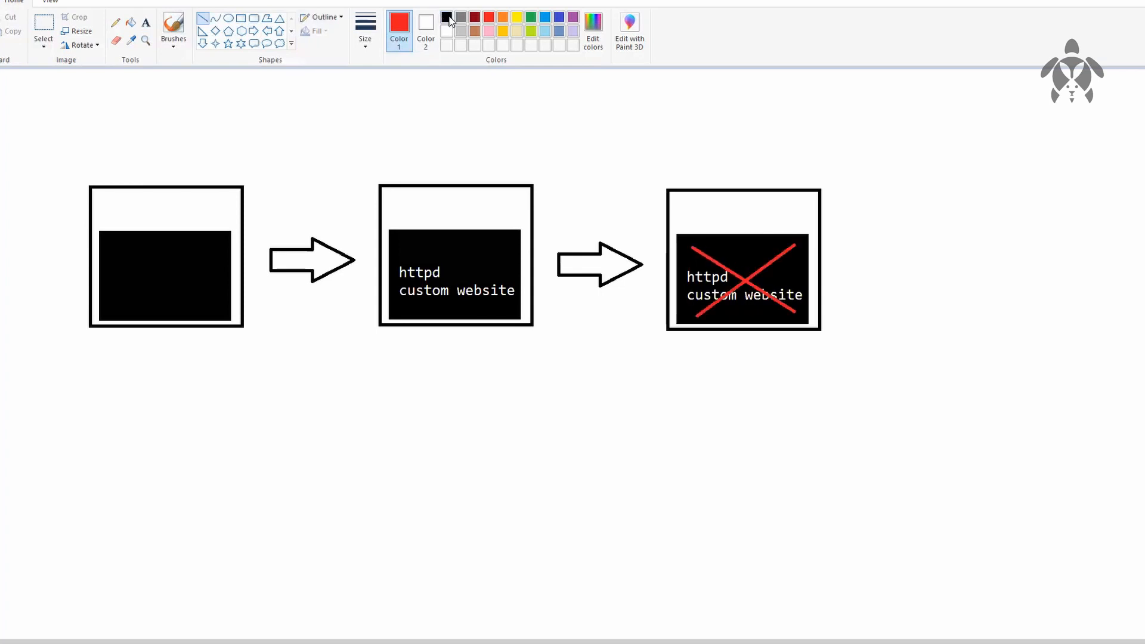
Step: Draw a black line arrow running diagonally down and right from below the second box, with an open arrowhead at its lower end
click(448, 18)
drag(519, 343, 630, 481)
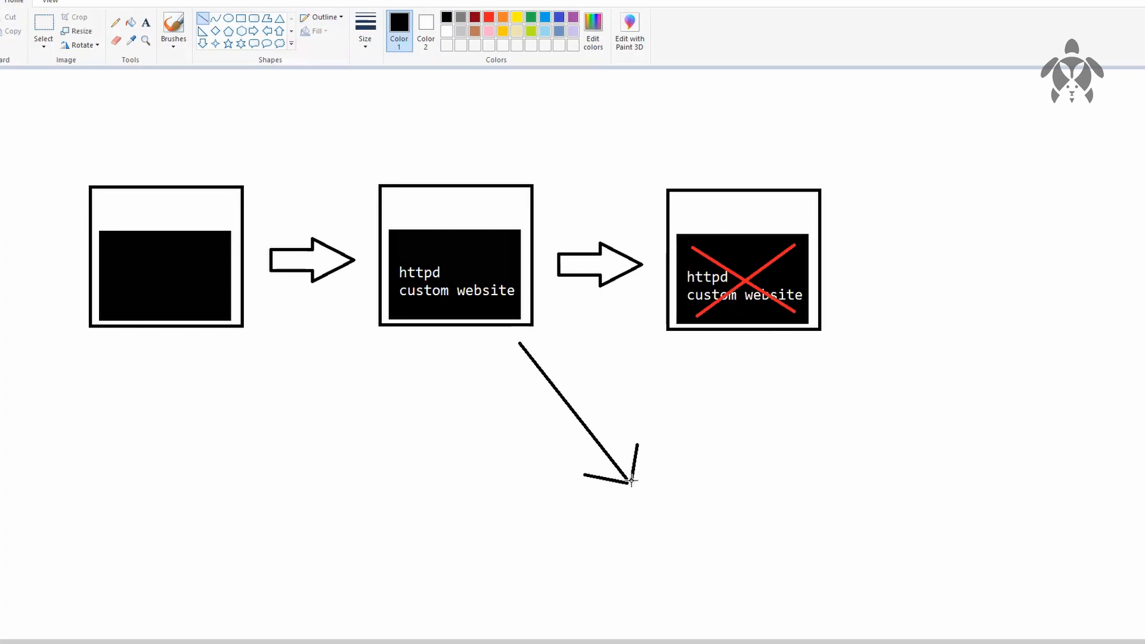
Step: Begin an ellipse just below the tip of the diagonal arrow
click(228, 18)
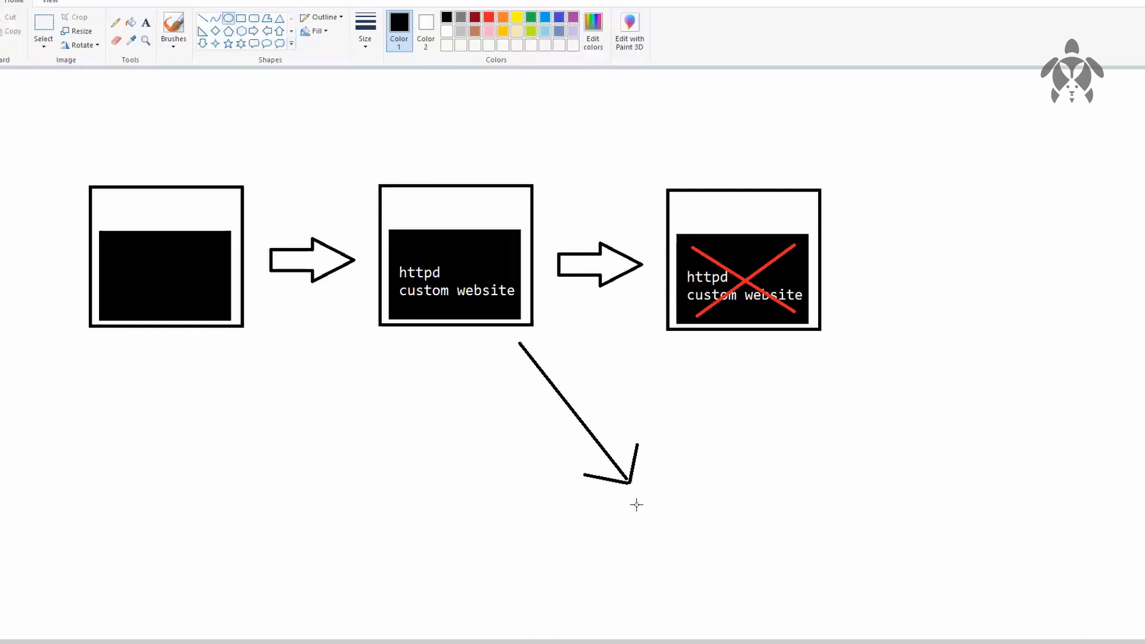